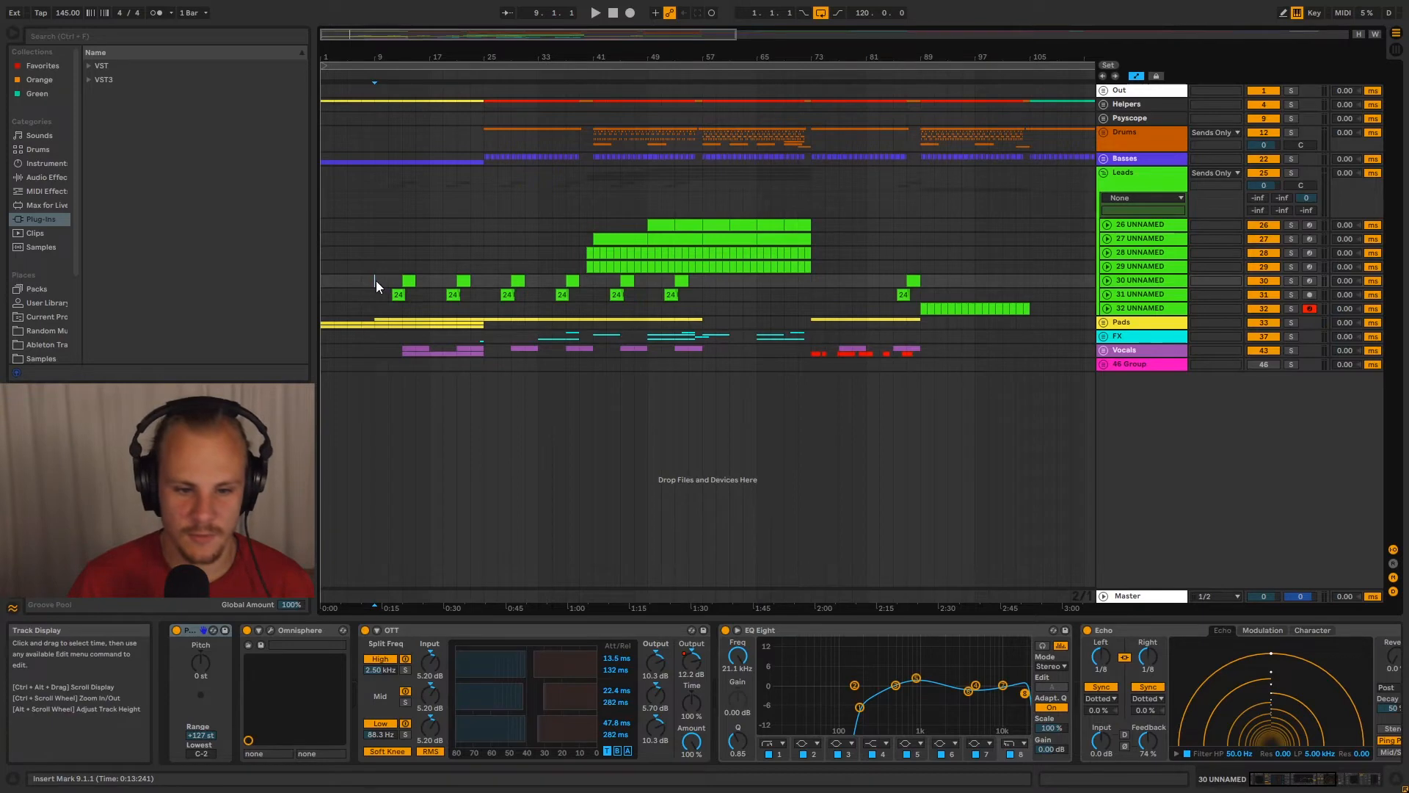
Inspect lead tracks 31 and 30, and unfold the Vocals group to check track 45 before folding the group again
{"action": "left_click", "coordinate": [430, 294]}
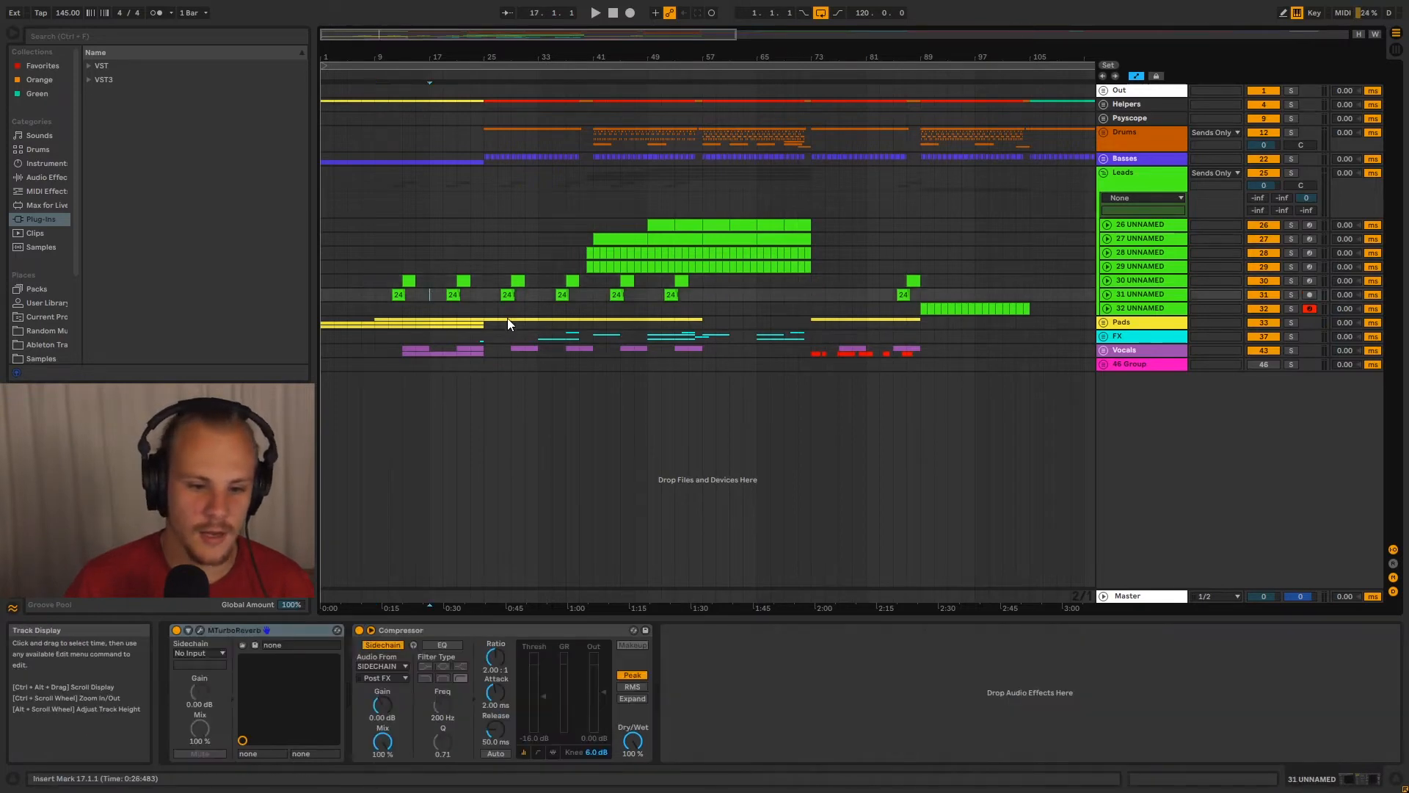
{"action": "left_click", "coordinate": [374, 280]}
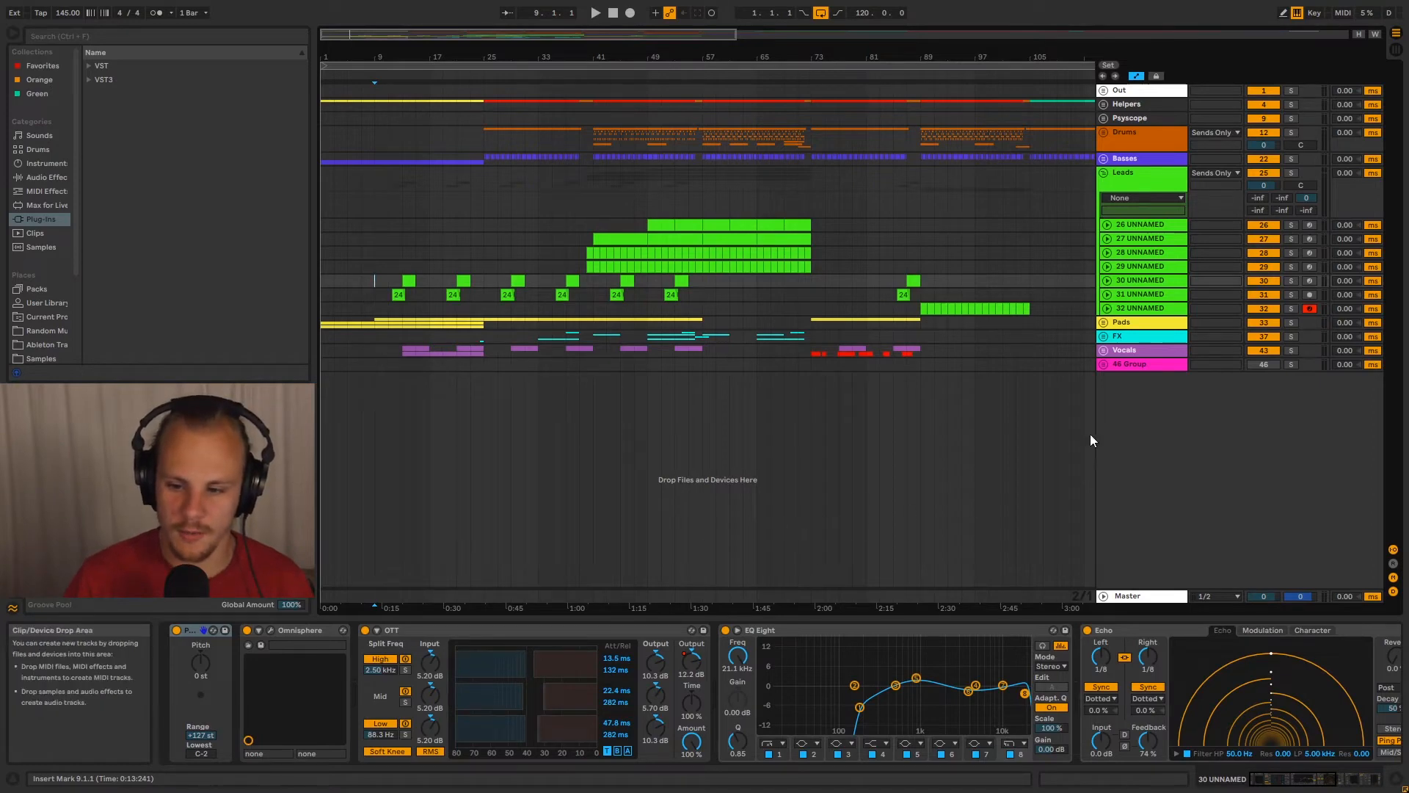
{"action": "left_click", "coordinate": [1104, 350]}
{"action": "left_click", "coordinate": [1129, 402]}
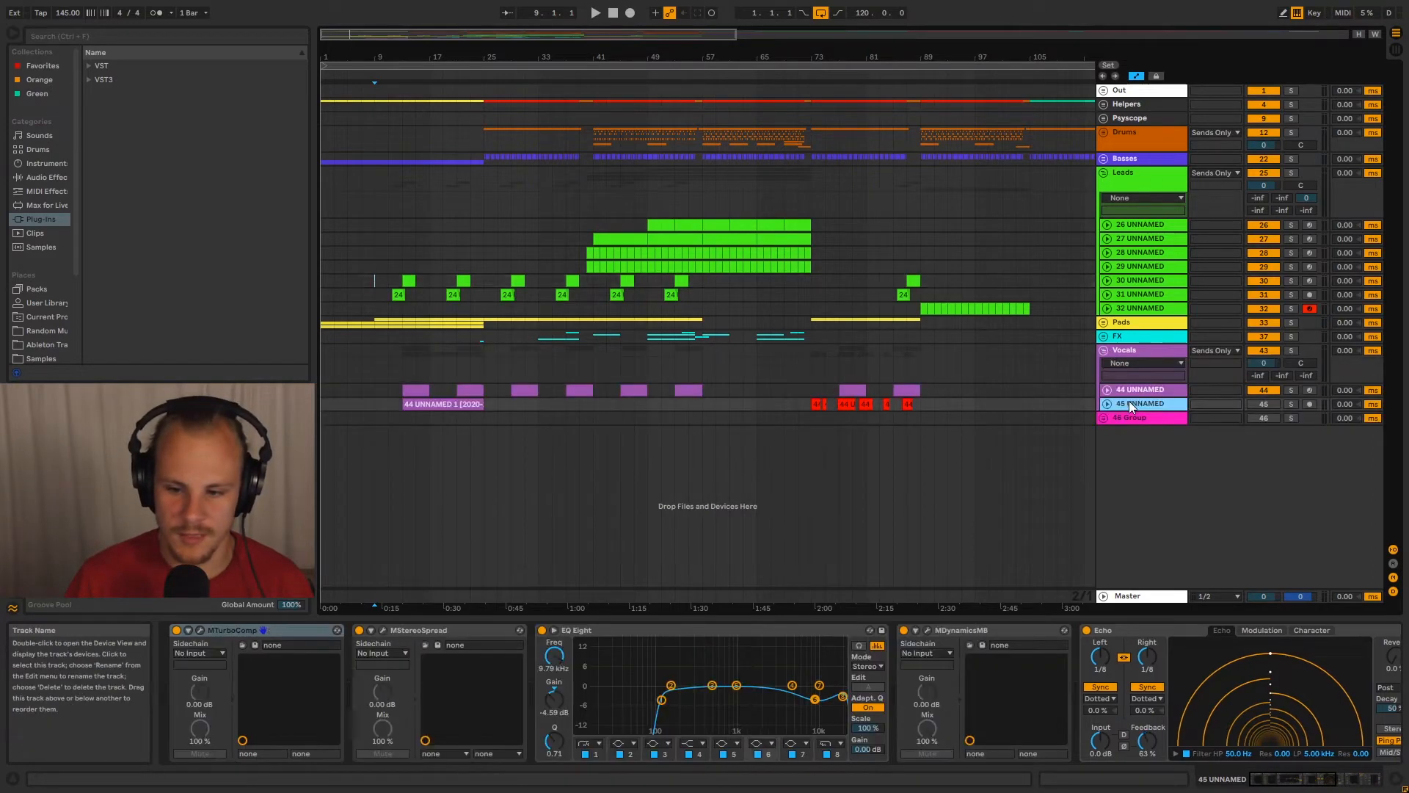
{"action": "left_click", "coordinate": [1108, 405]}
{"action": "left_click", "coordinate": [1107, 405]}
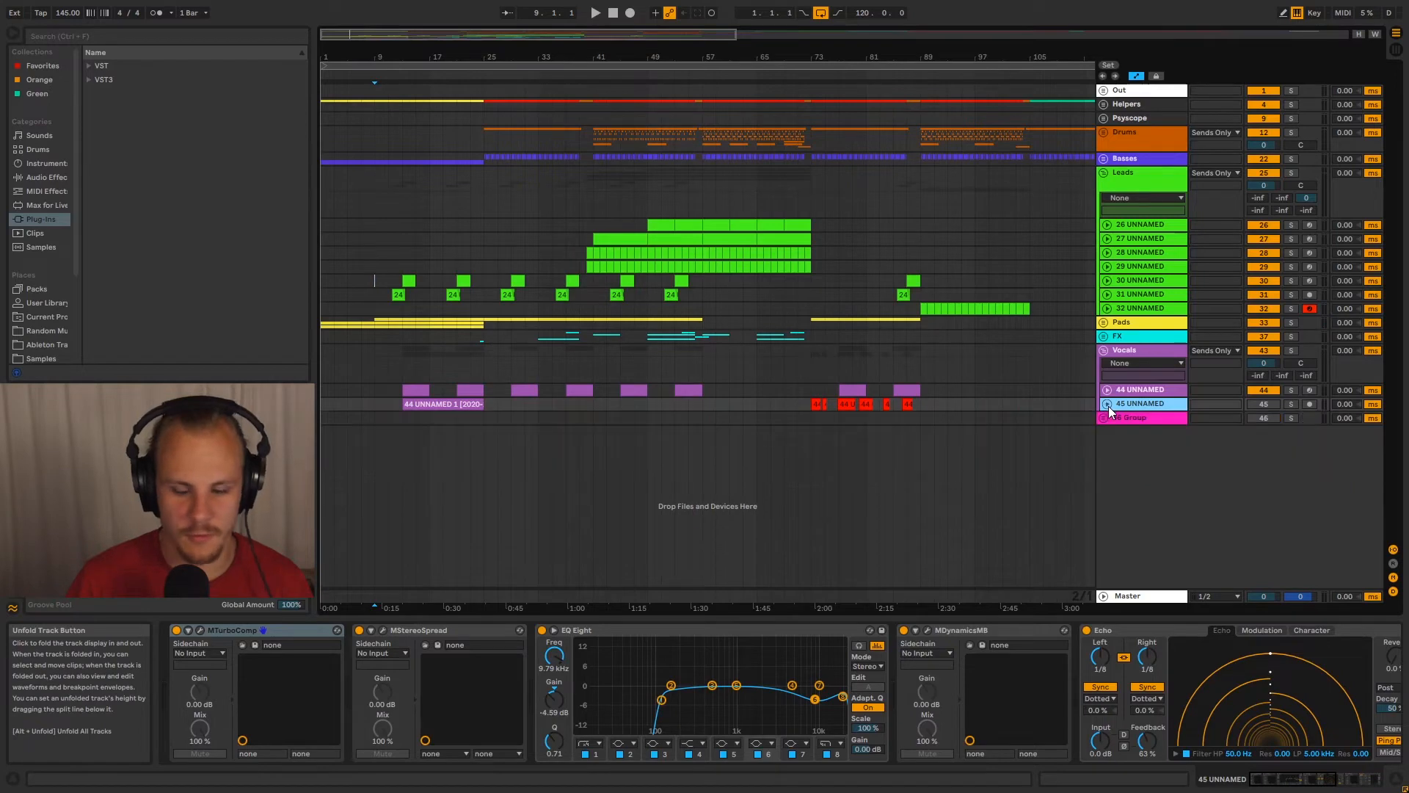
{"action": "left_click", "coordinate": [378, 278]}
{"action": "left_click", "coordinate": [1103, 350]}
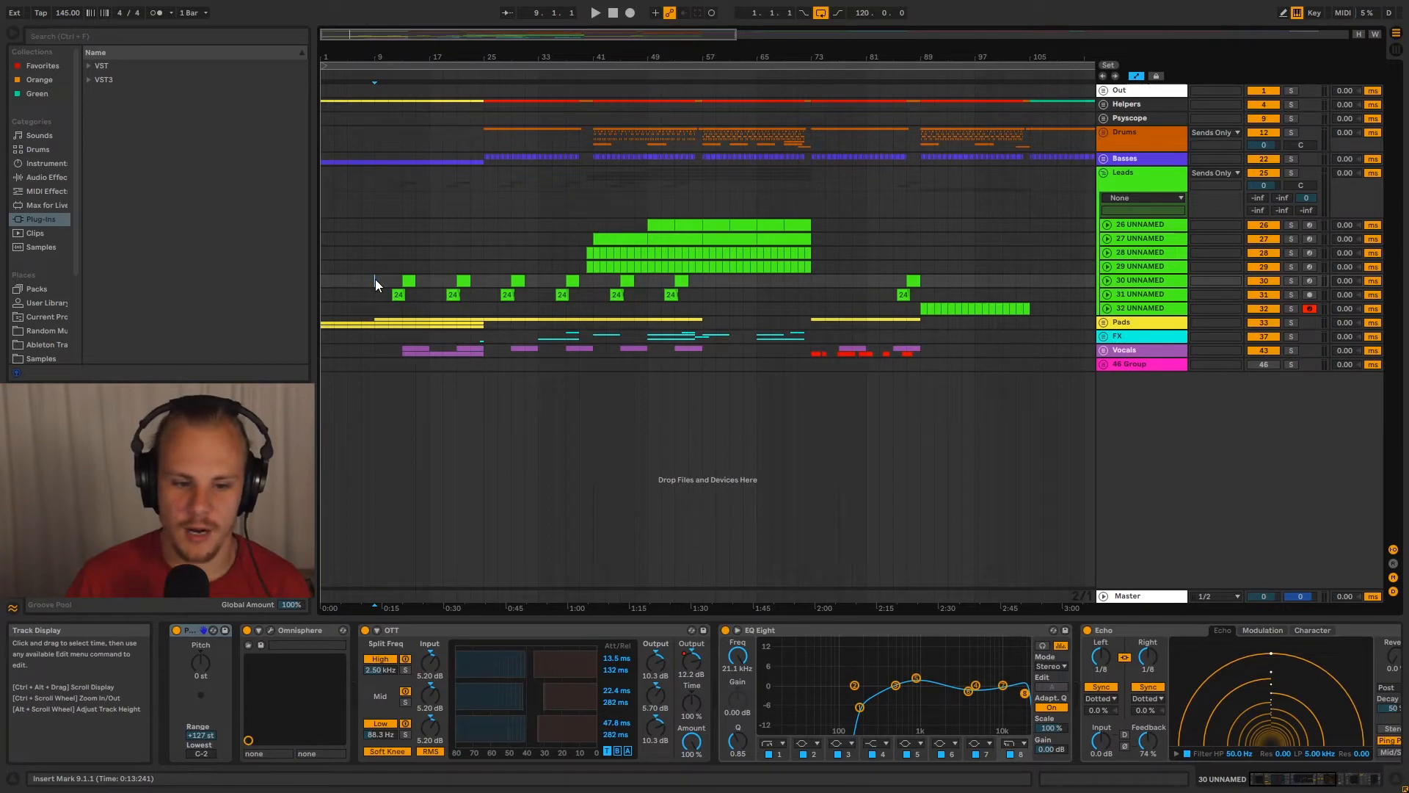
Highlight bars 9 to 25 on lead tracks 30 and 31, and play the arrangement from bar 9 to bar 44
{"action": "left_click_drag", "start_coordinate": [375, 279], "coordinate": [481, 292]}
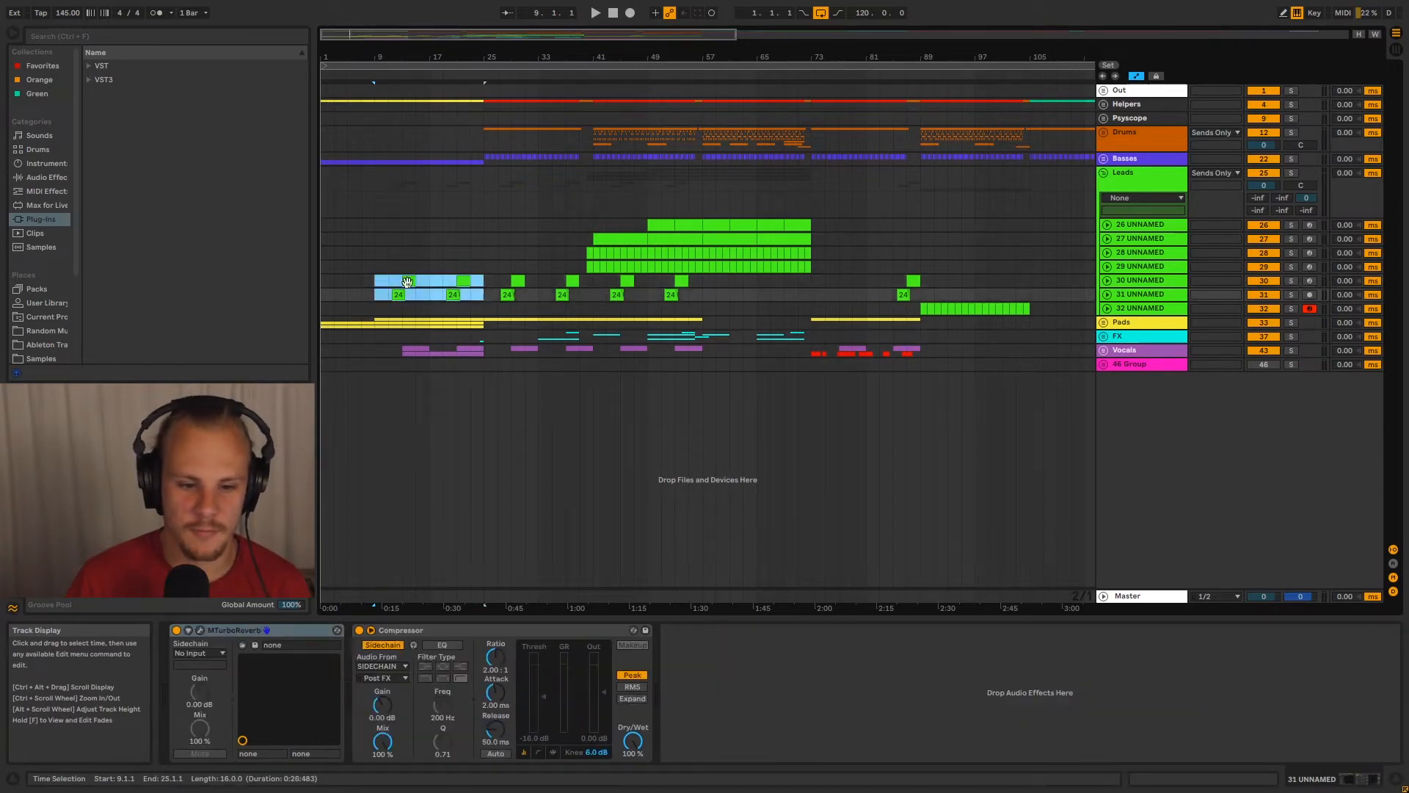
{"action": "left_click", "coordinate": [377, 280]}
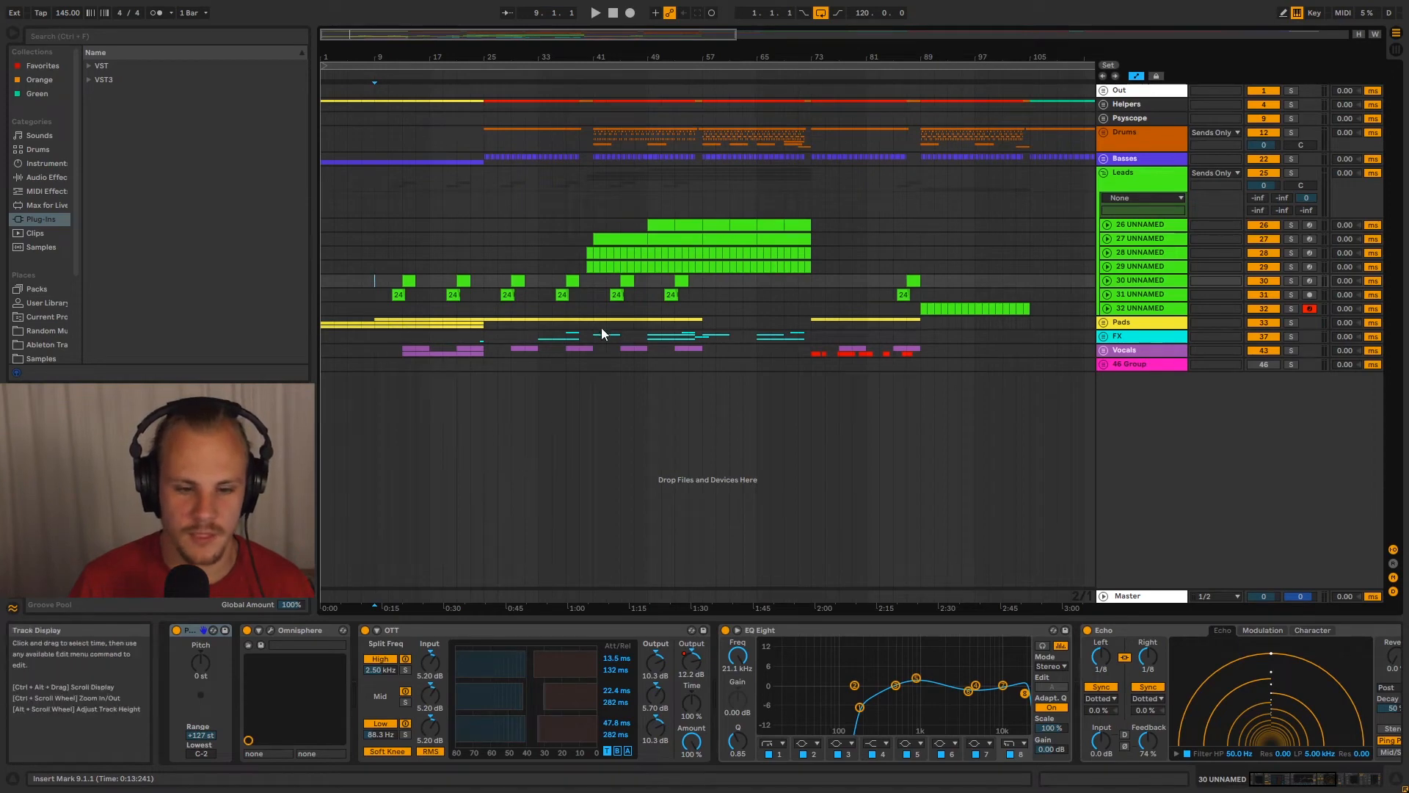
{"action": "key", "text": "space"}
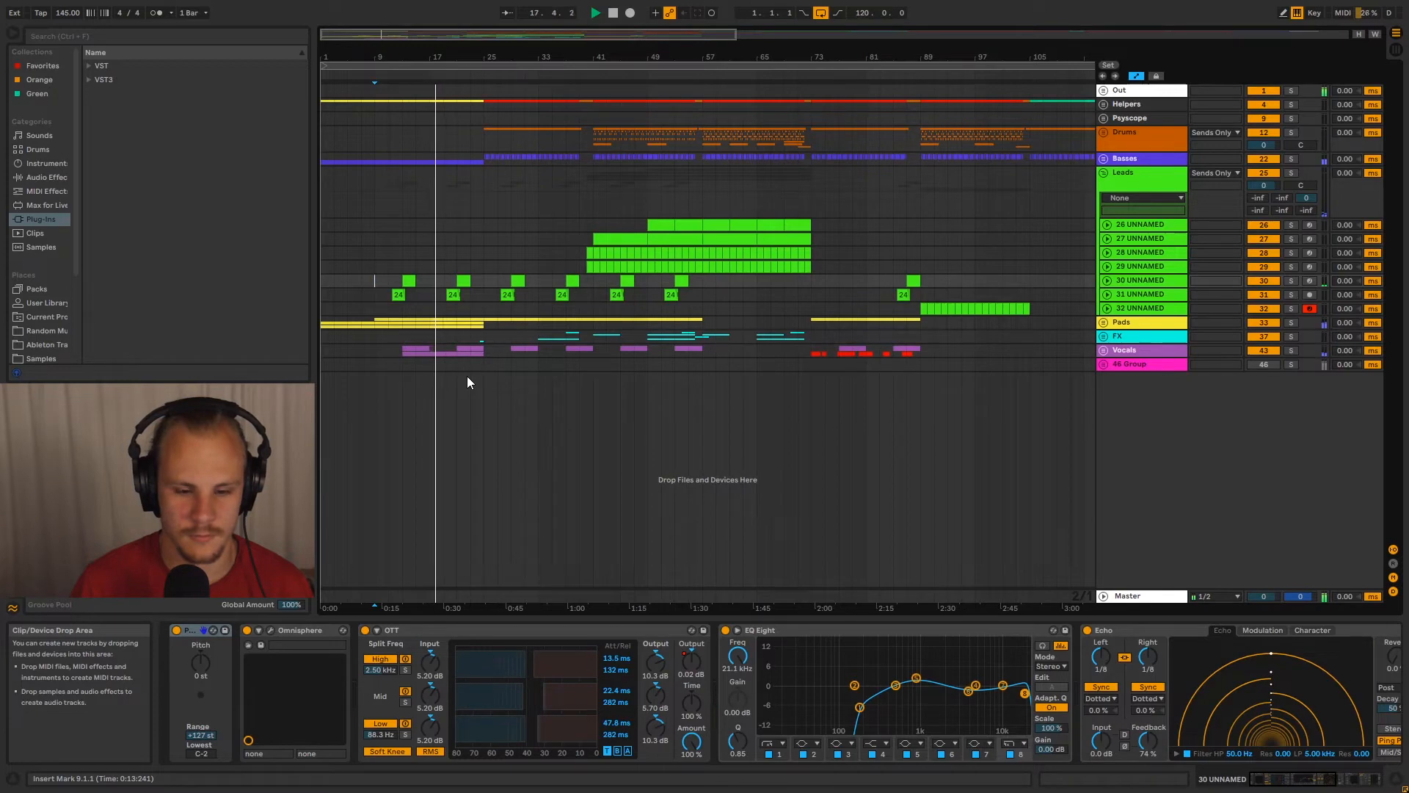
{"action": "left_click_drag", "start_coordinate": [426, 59], "coordinate": [426, 110]}
{"action": "left_click_drag", "start_coordinate": [529, 62], "coordinate": [518, 58]}
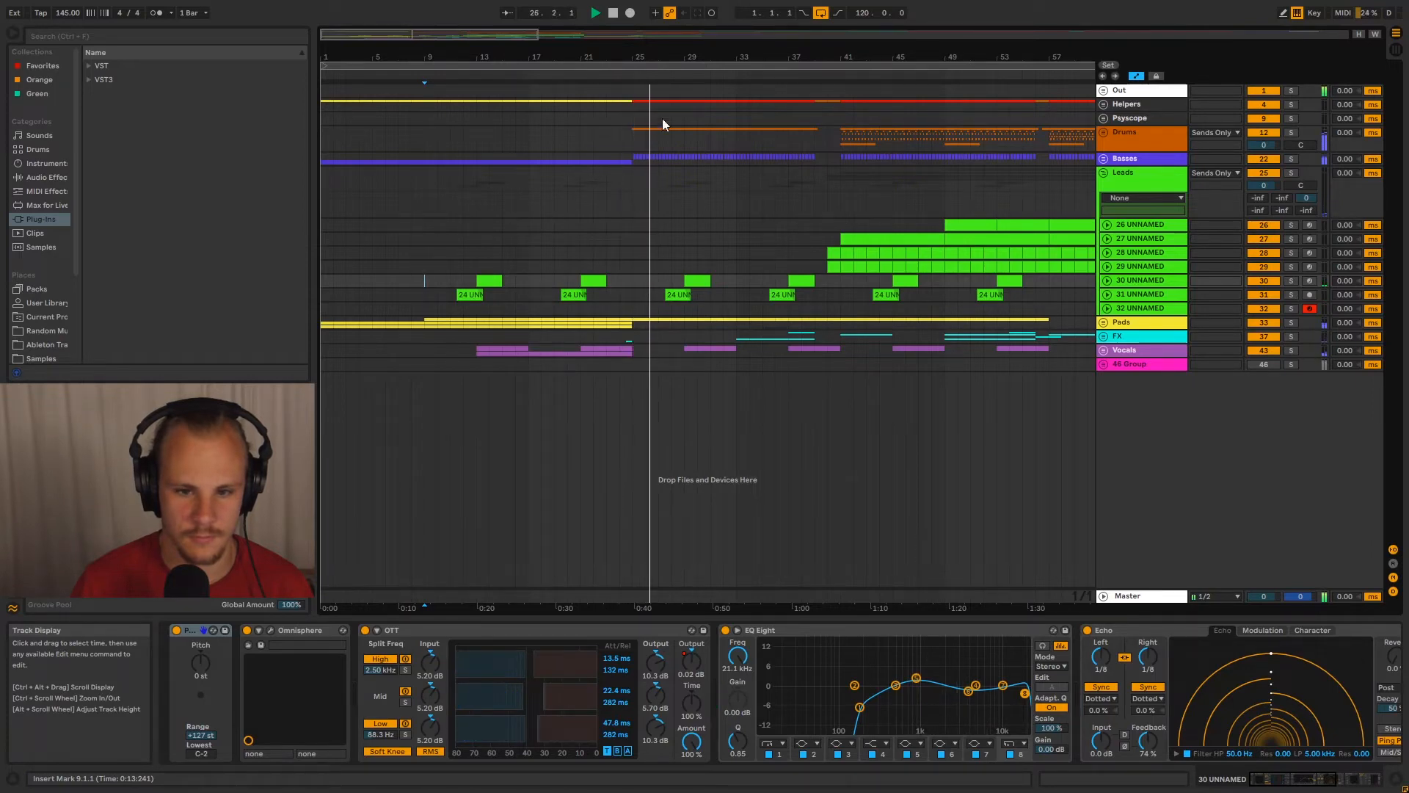
{"action": "left_click_drag", "start_coordinate": [692, 57], "coordinate": [622, 57]}
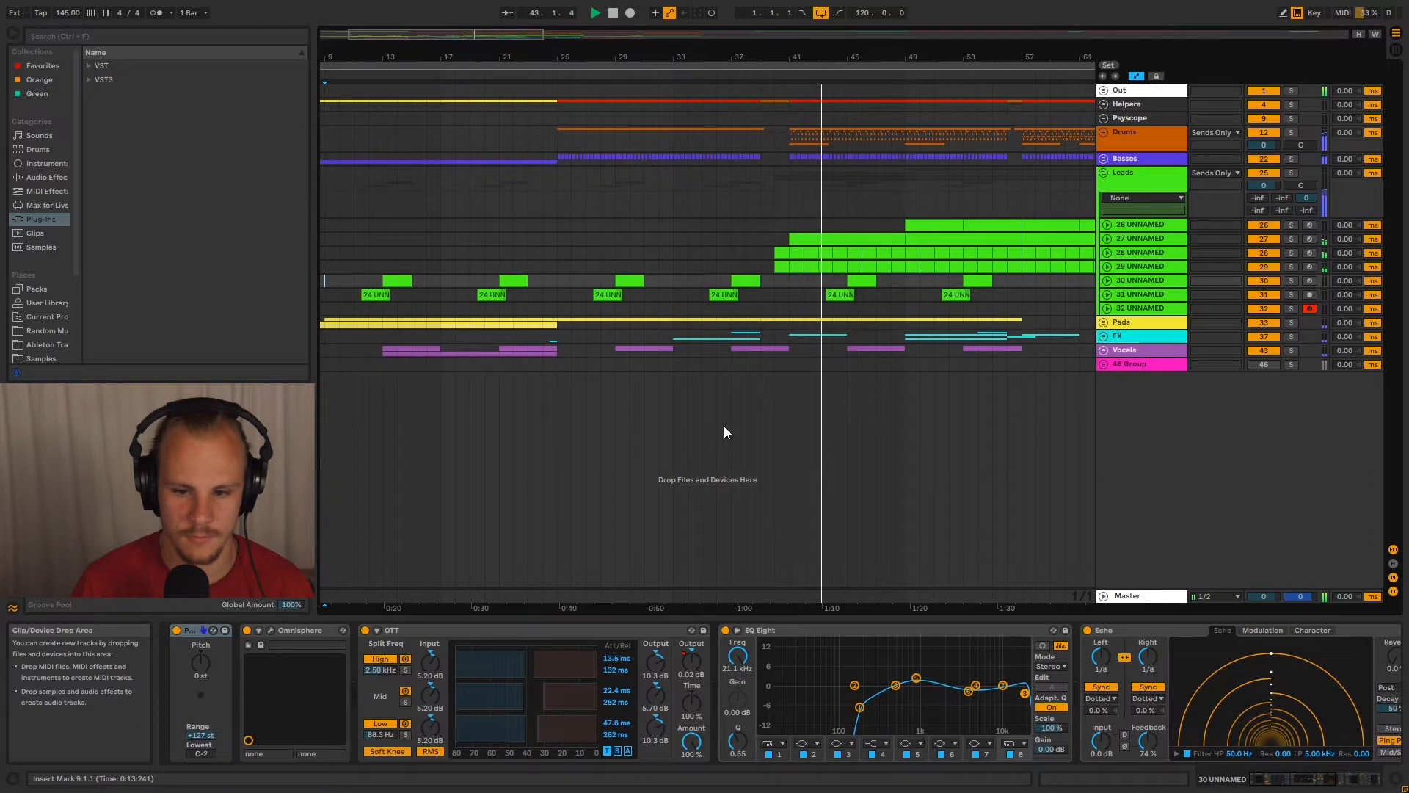
{"action": "key", "text": "space"}
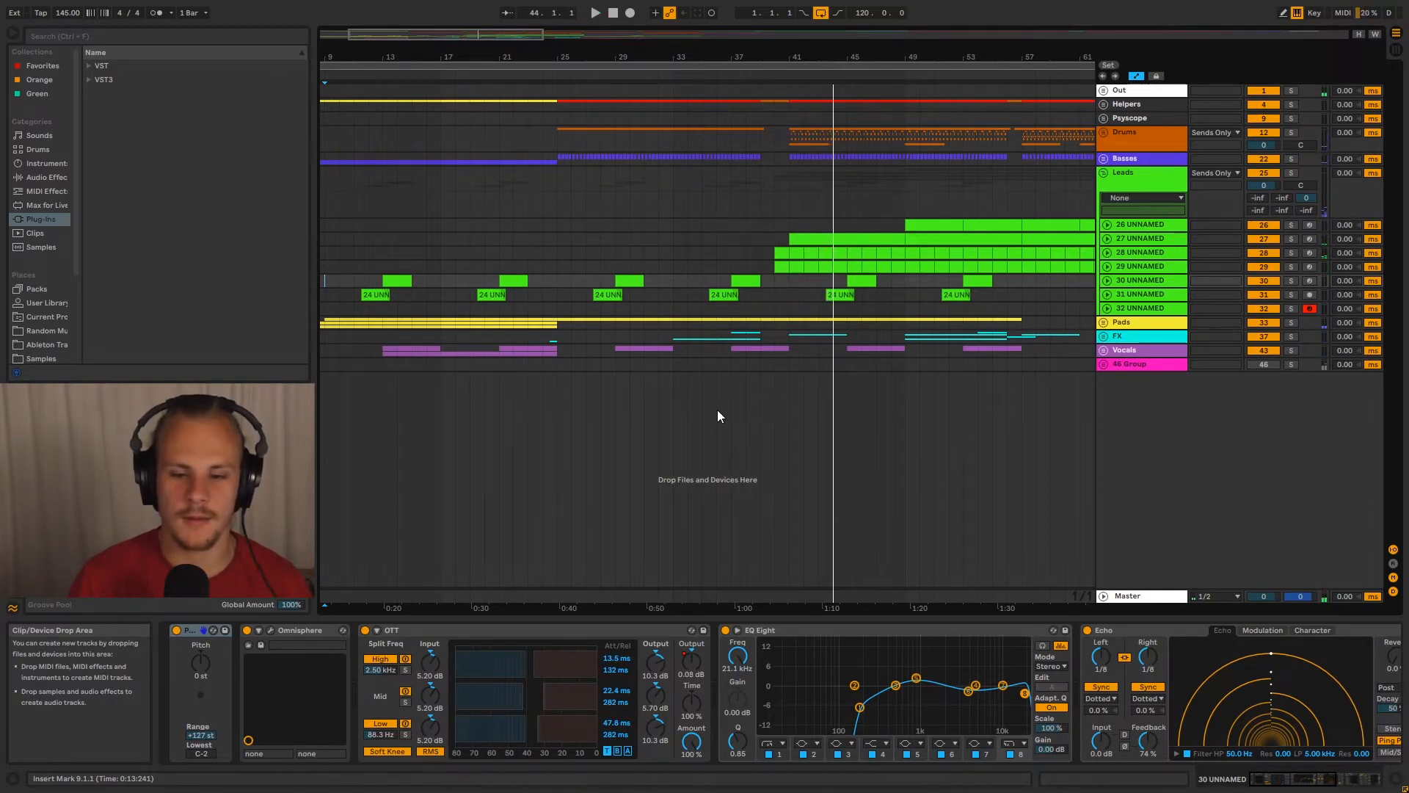
Highlight bars 13 to 25 of the Vocals group in the arrangement
{"action": "left_click_drag", "start_coordinate": [773, 59], "coordinate": [772, 28]}
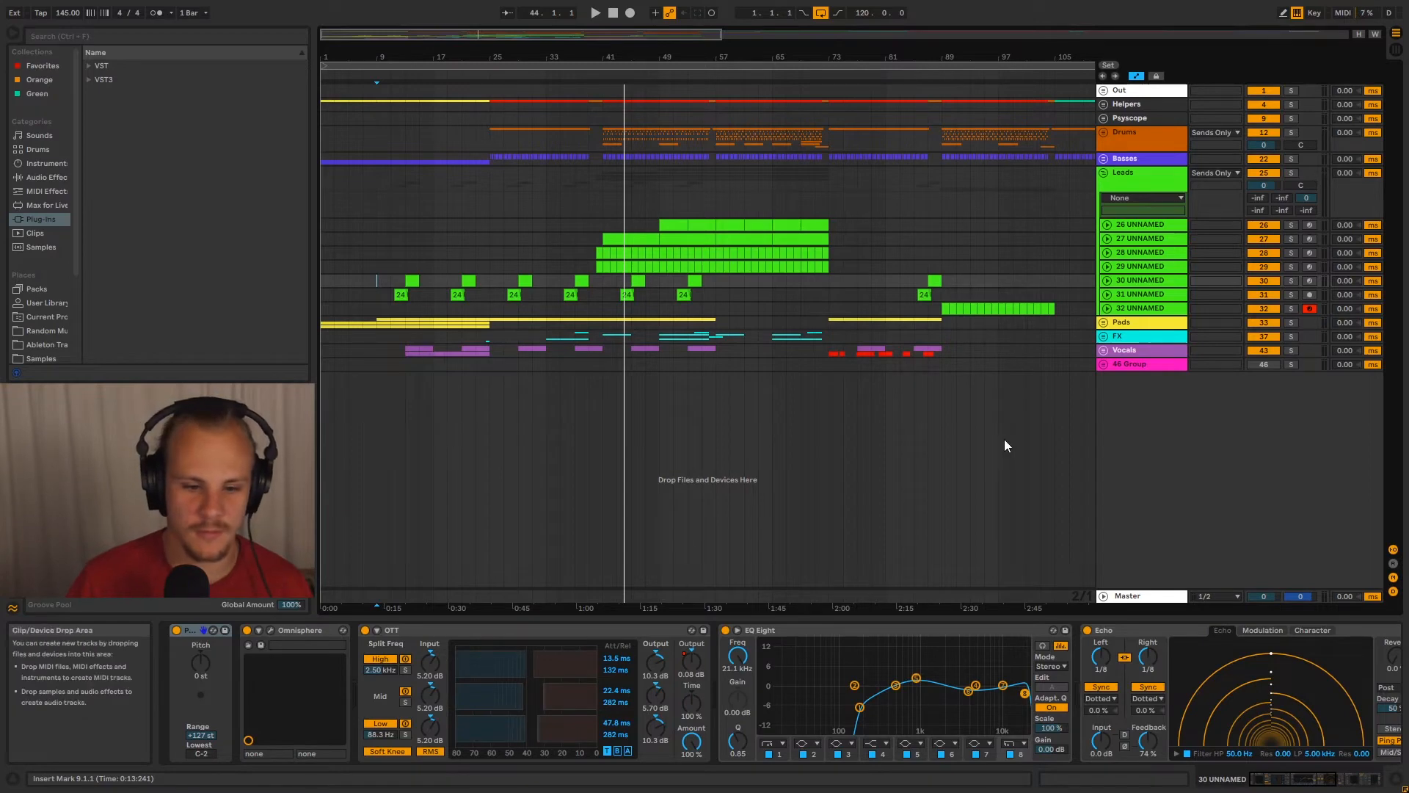
{"action": "left_click_drag", "start_coordinate": [405, 351], "coordinate": [488, 354]}
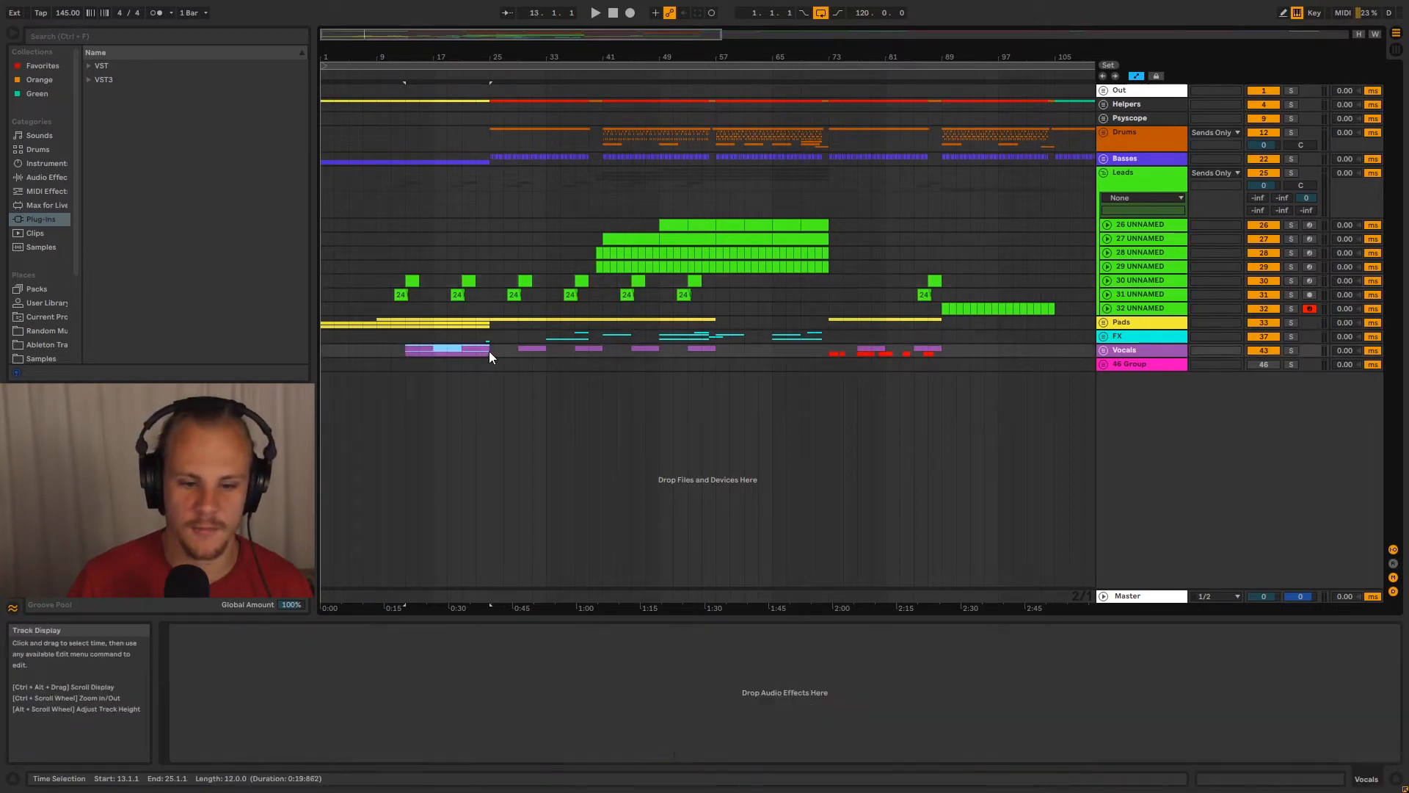
{"action": "left_click", "coordinate": [490, 353]}
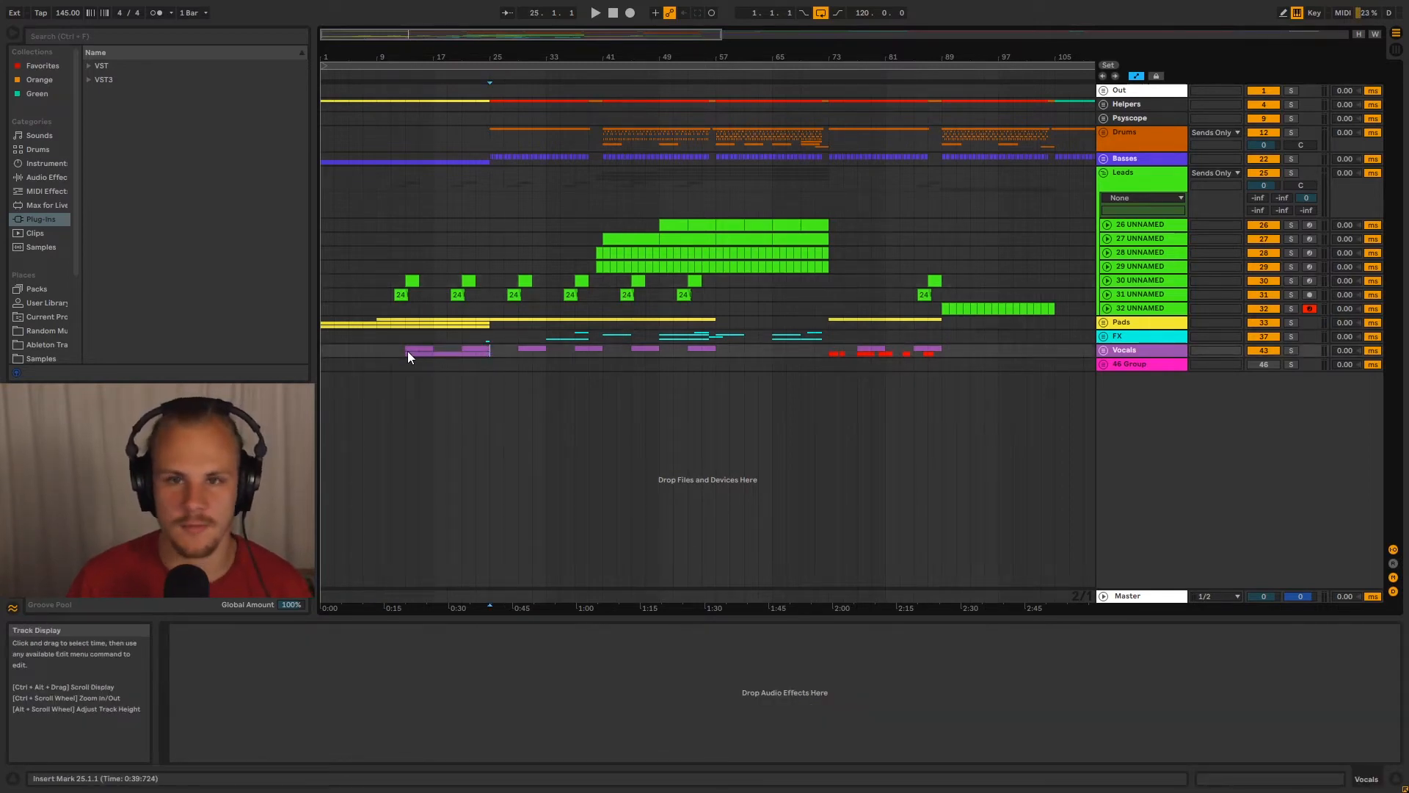
{"action": "left_click_drag", "start_coordinate": [403, 354], "coordinate": [490, 354]}
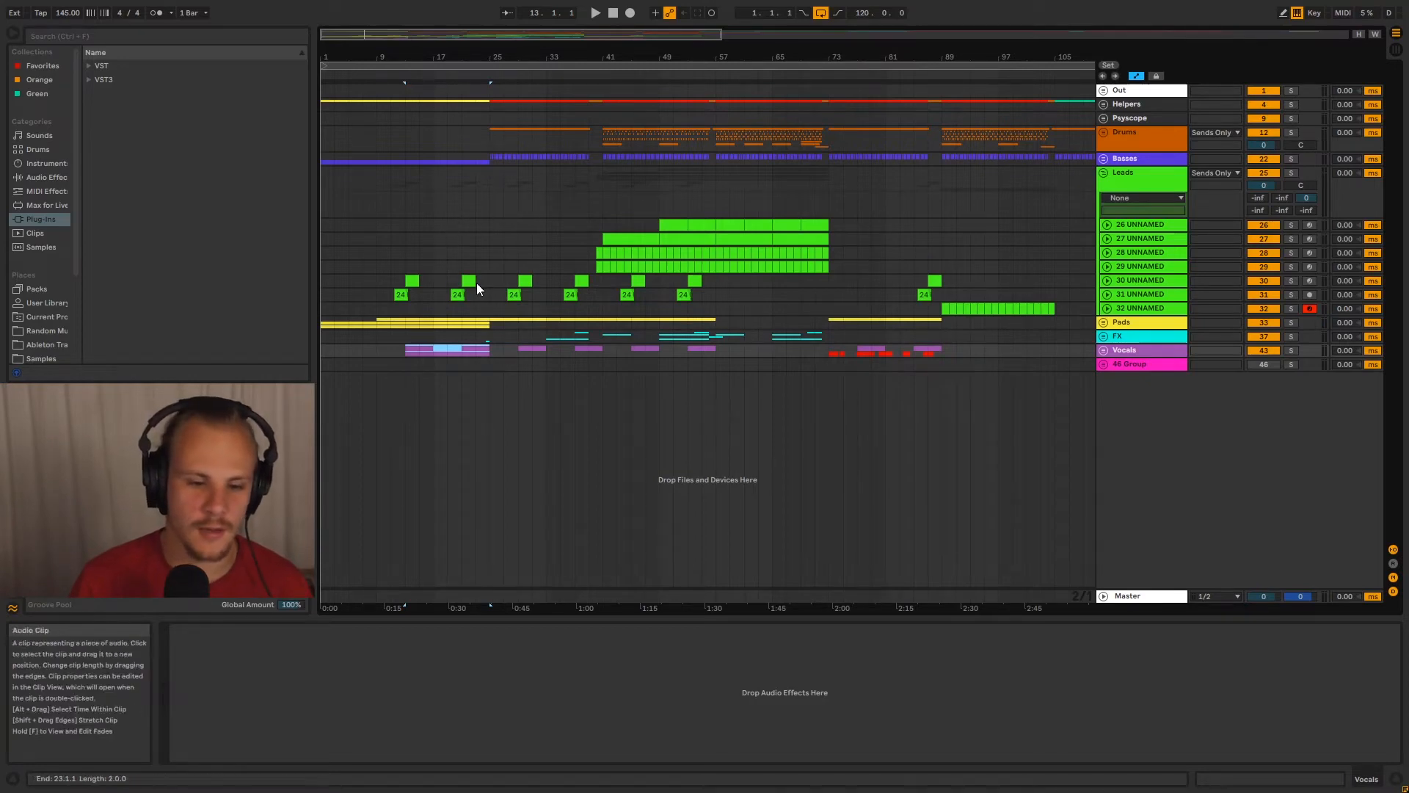
Highlight lead tracks 30 and 31 from bar 1 to 57, and their empty stretch from bar 57 to 73
{"action": "left_click_drag", "start_coordinate": [327, 281], "coordinate": [715, 294]}
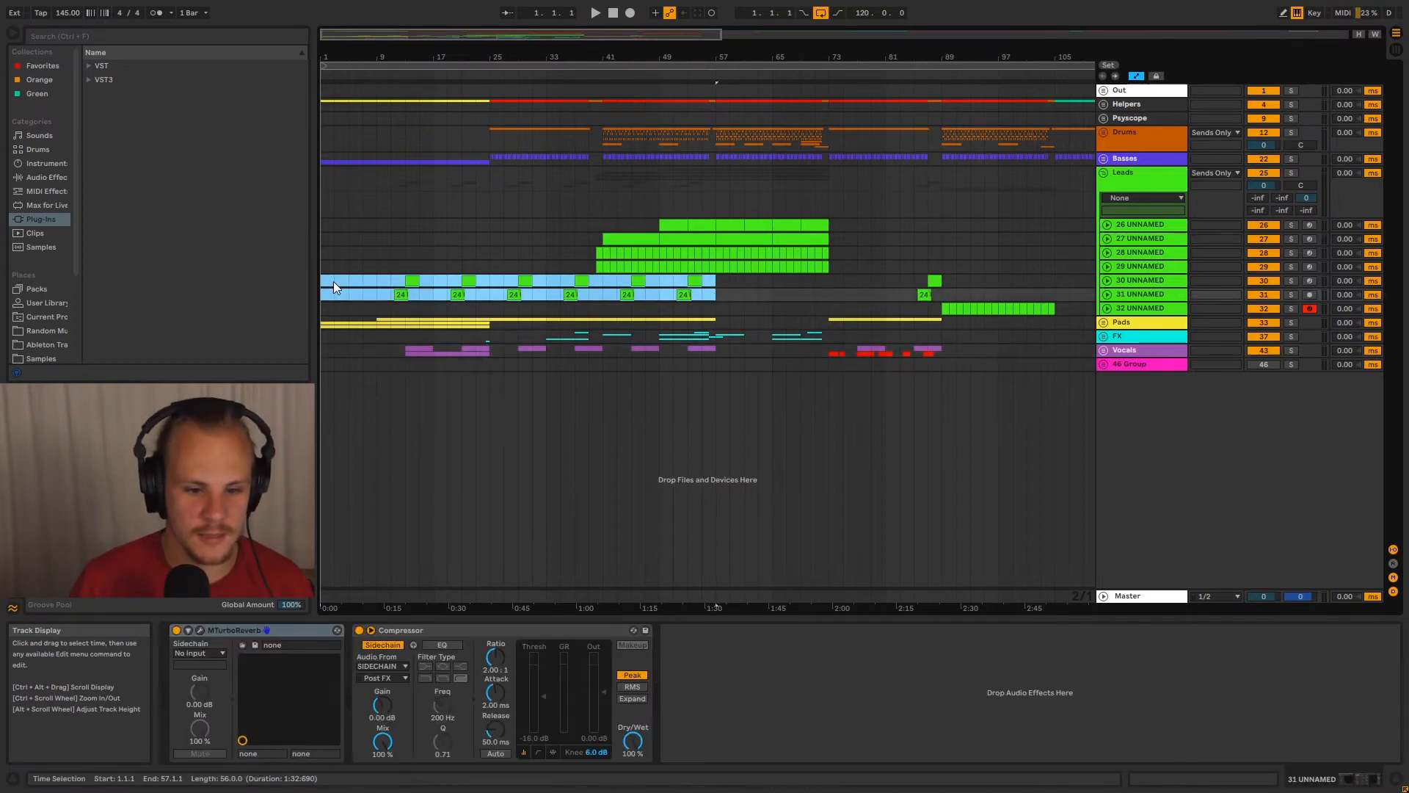
{"action": "left_click_drag", "start_coordinate": [325, 282], "coordinate": [830, 283]}
{"action": "left_click", "coordinate": [715, 293]}
{"action": "left_click_drag", "start_coordinate": [717, 281], "coordinate": [827, 294]}
{"action": "left_click", "coordinate": [720, 282]}
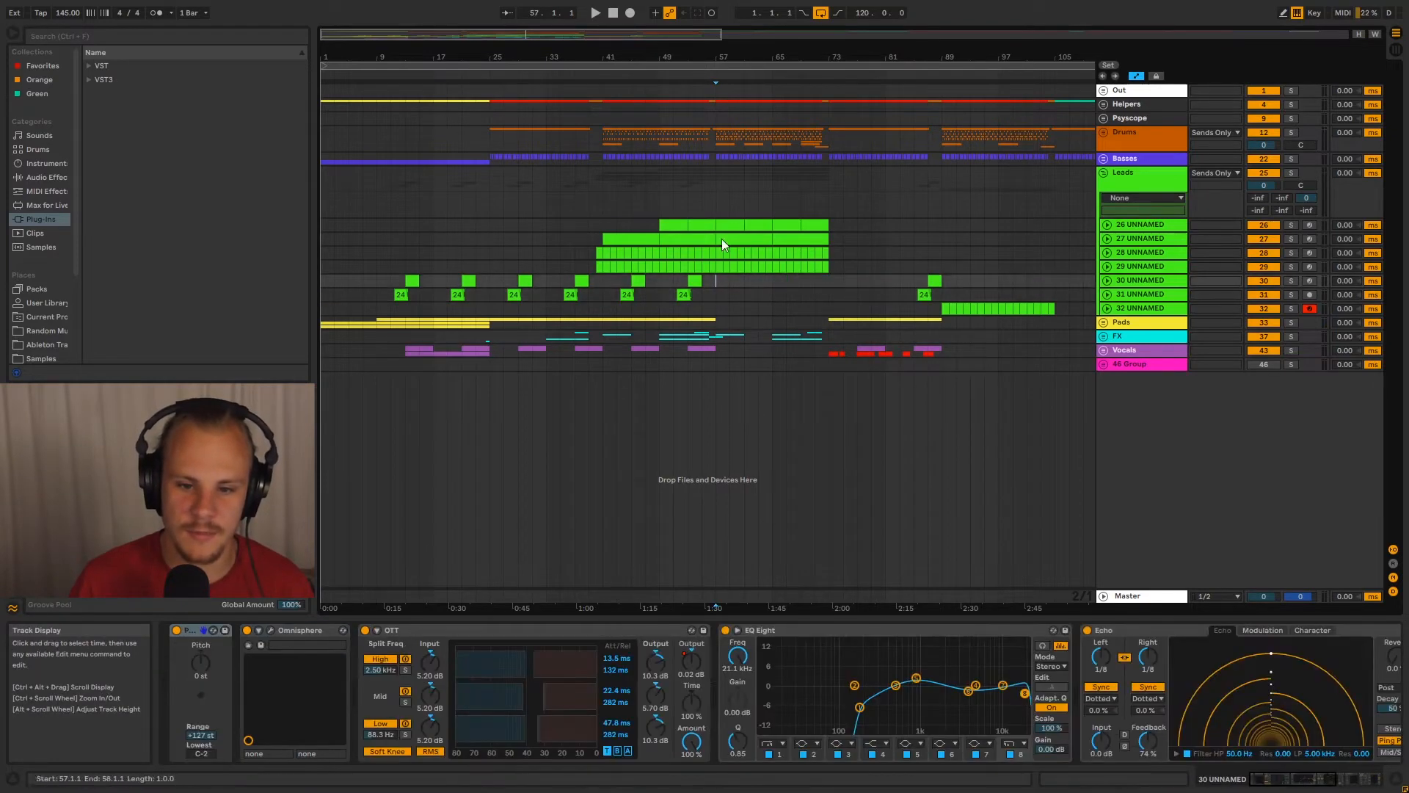
{"action": "left_click", "coordinate": [716, 176]}
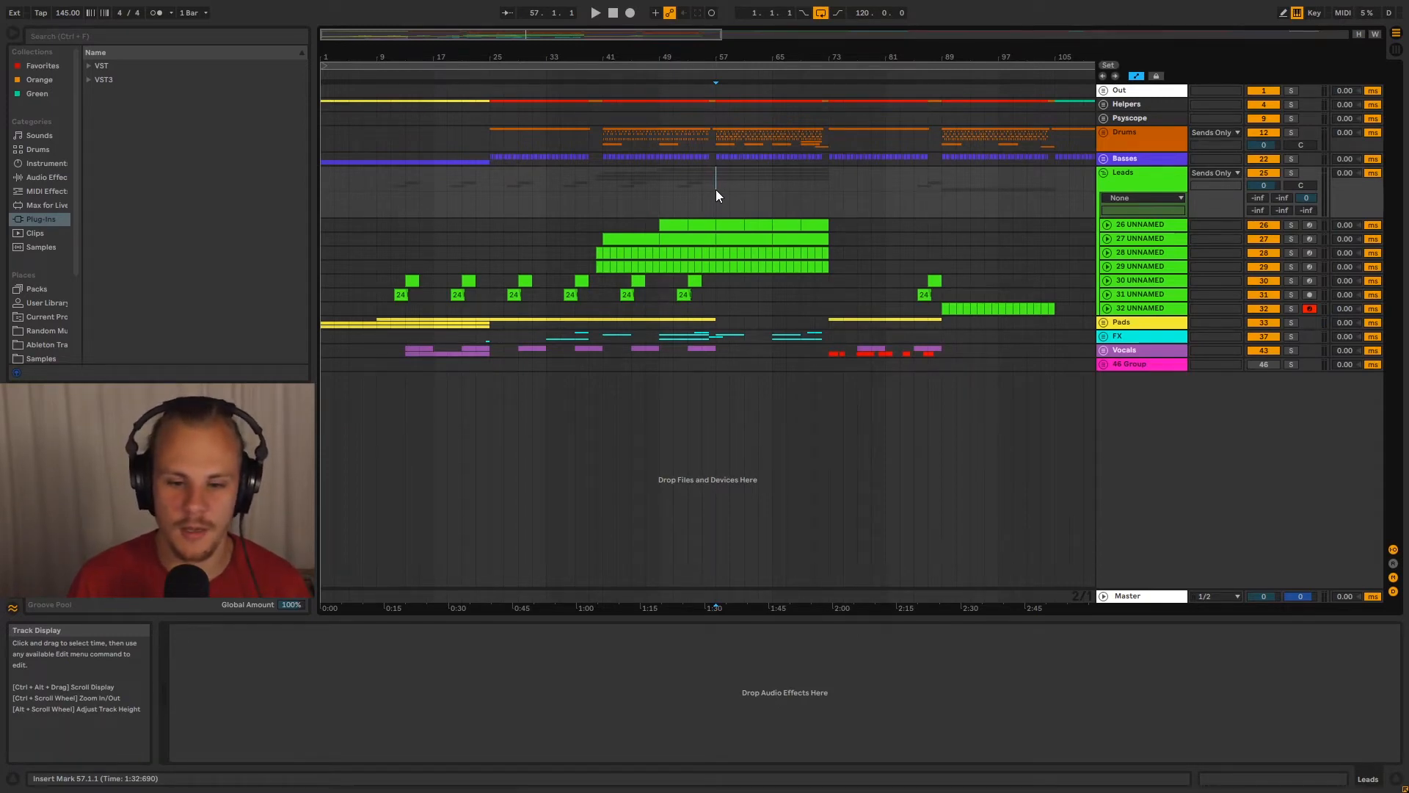
{"action": "left_click_drag", "start_coordinate": [716, 277], "coordinate": [828, 300]}
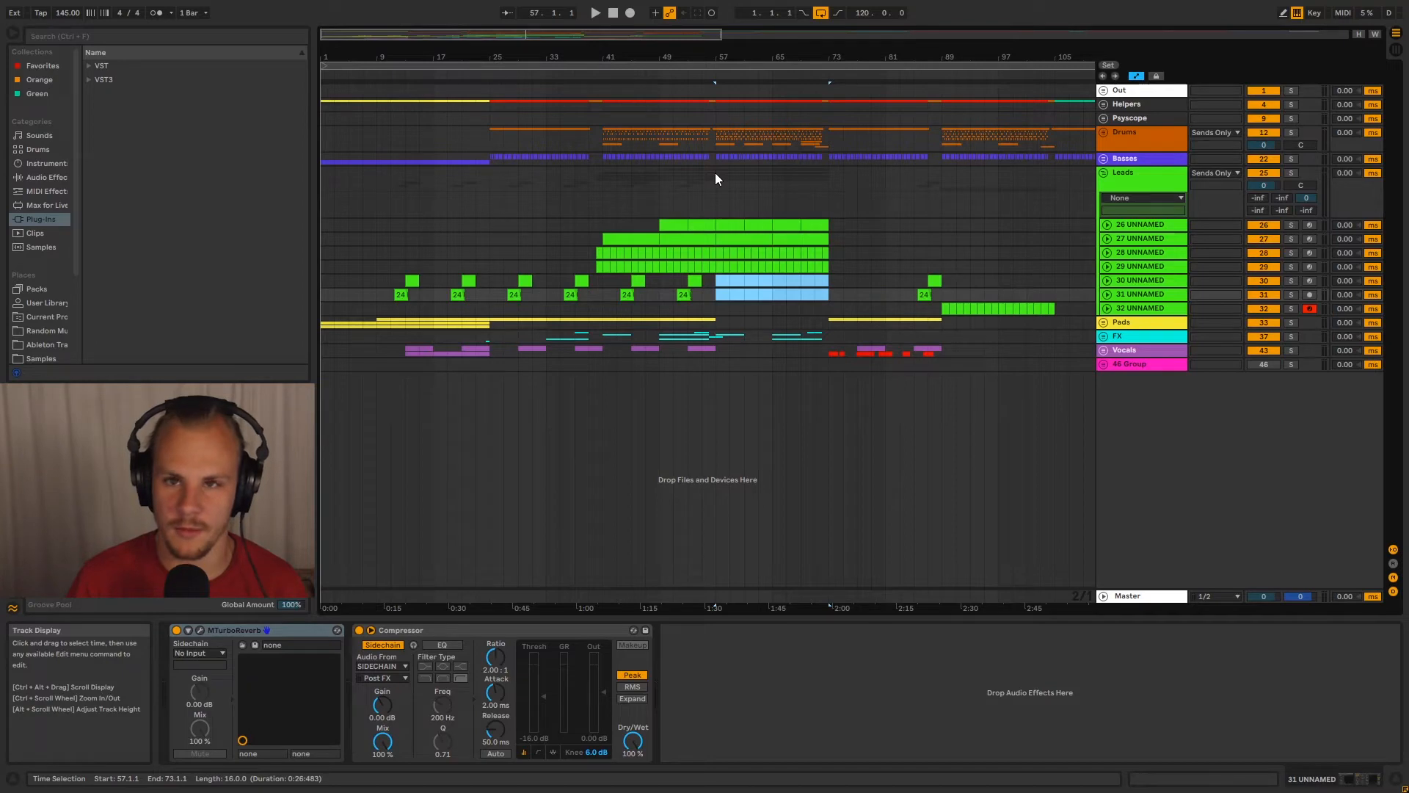
Examine the later sections of the Leads group and play the arrangement from bar 57
{"action": "left_click_drag", "start_coordinate": [715, 174], "coordinate": [918, 186]}
{"action": "left_click", "coordinate": [955, 205]}
{"action": "left_click_drag", "start_coordinate": [939, 241], "coordinate": [1057, 189]}
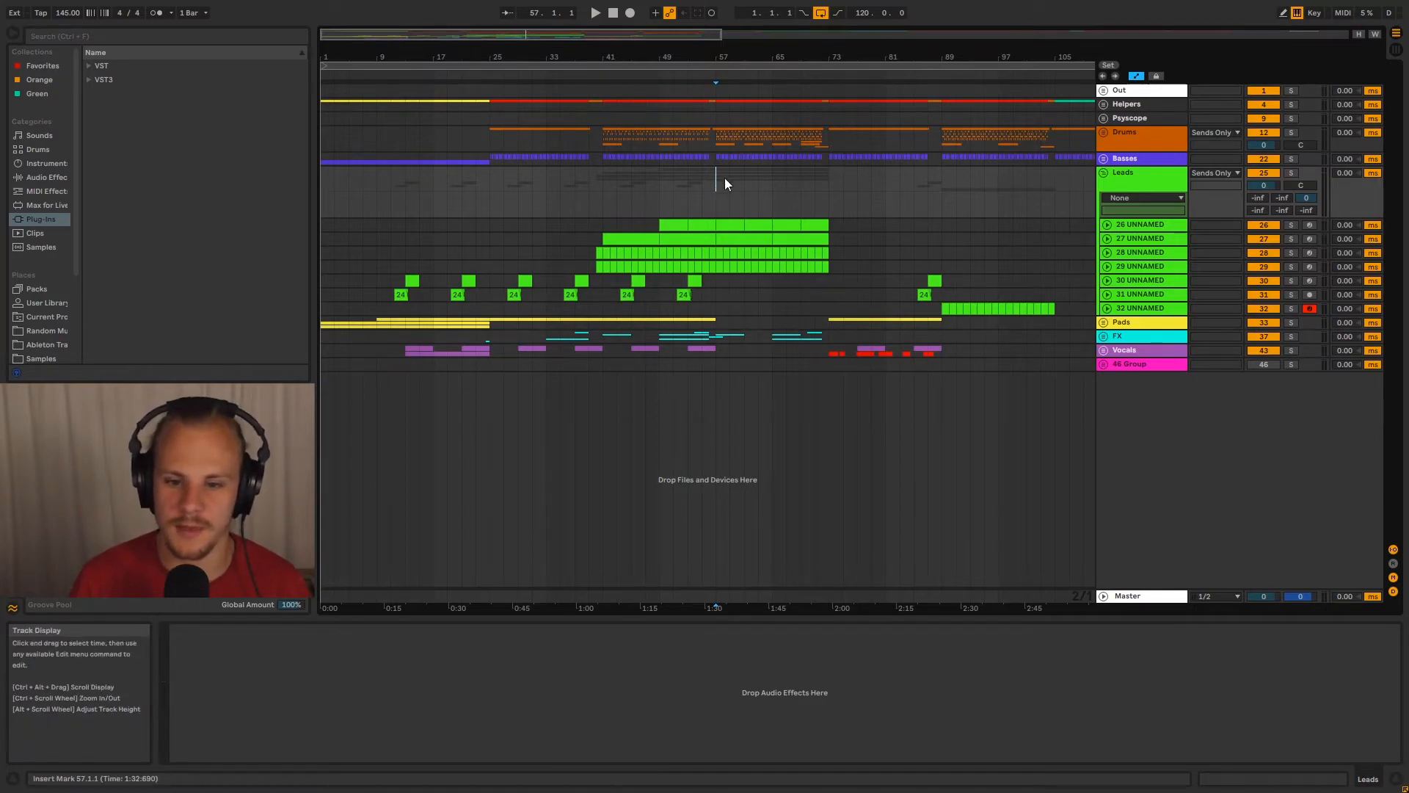
{"action": "key", "text": "space"}
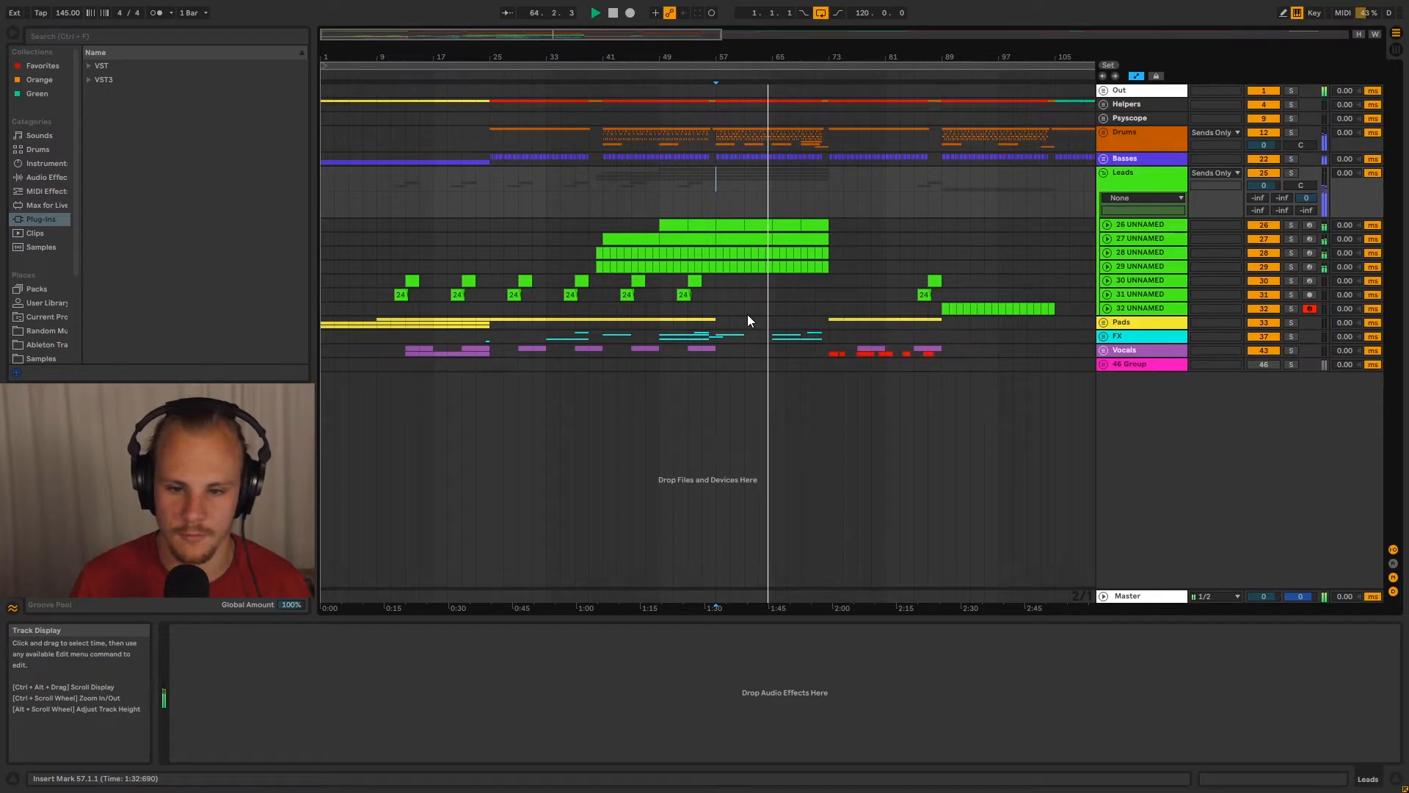
{"action": "key", "text": "space"}
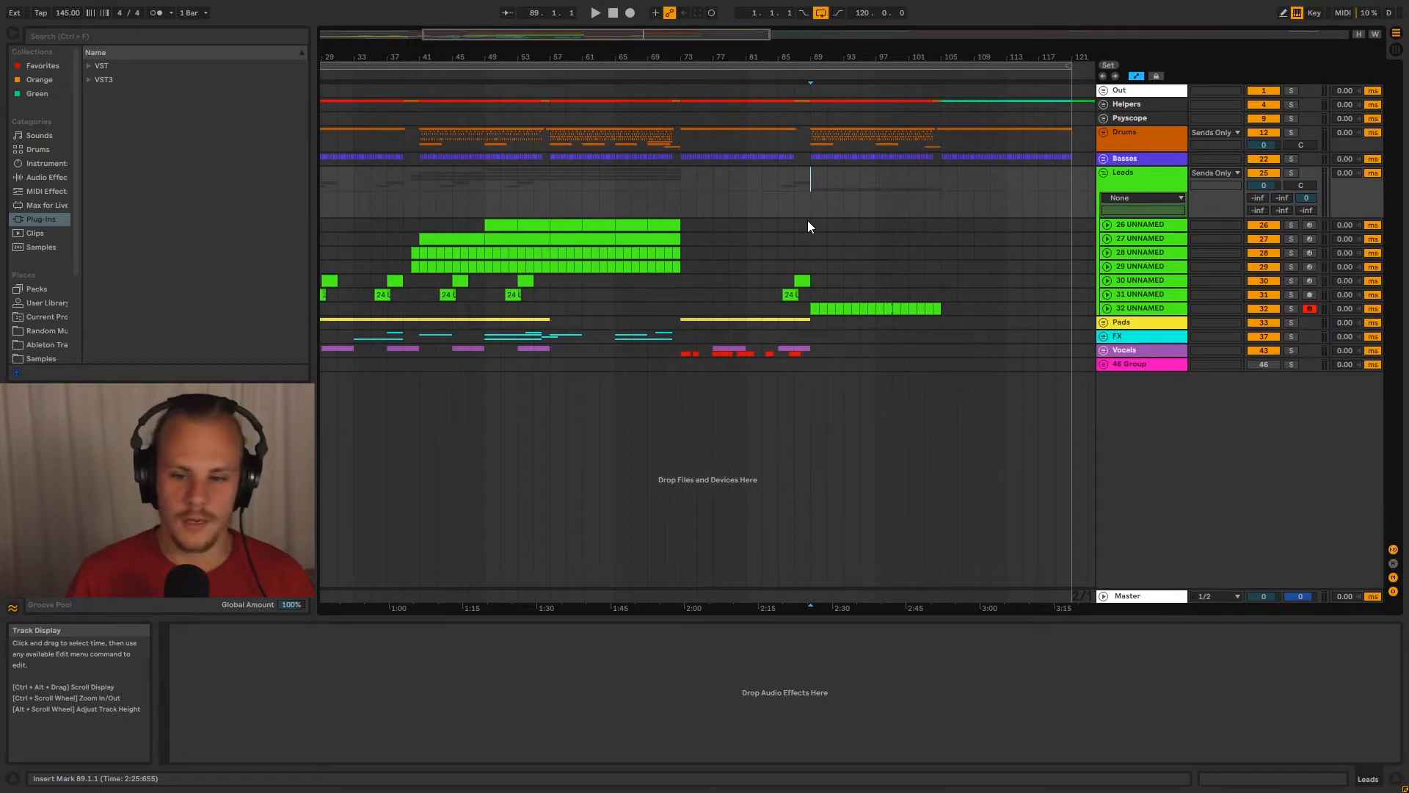
Highlight bars 89 to 97 on lead track 32 and place the insert marker at bar 89 of the Leads group
{"action": "left_click_drag", "start_coordinate": [830, 55], "coordinate": [764, 55]}
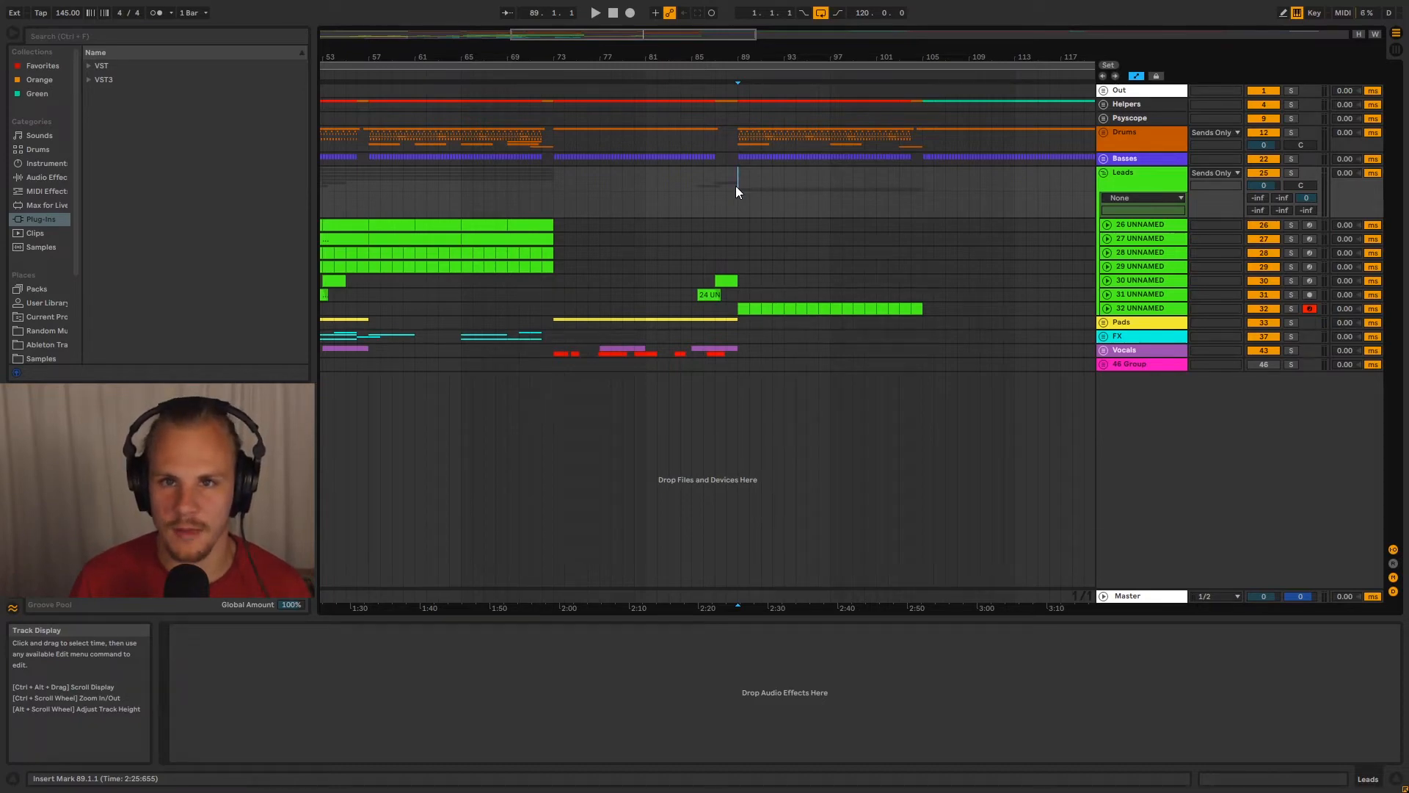
{"action": "left_click_drag", "start_coordinate": [733, 306], "coordinate": [827, 310]}
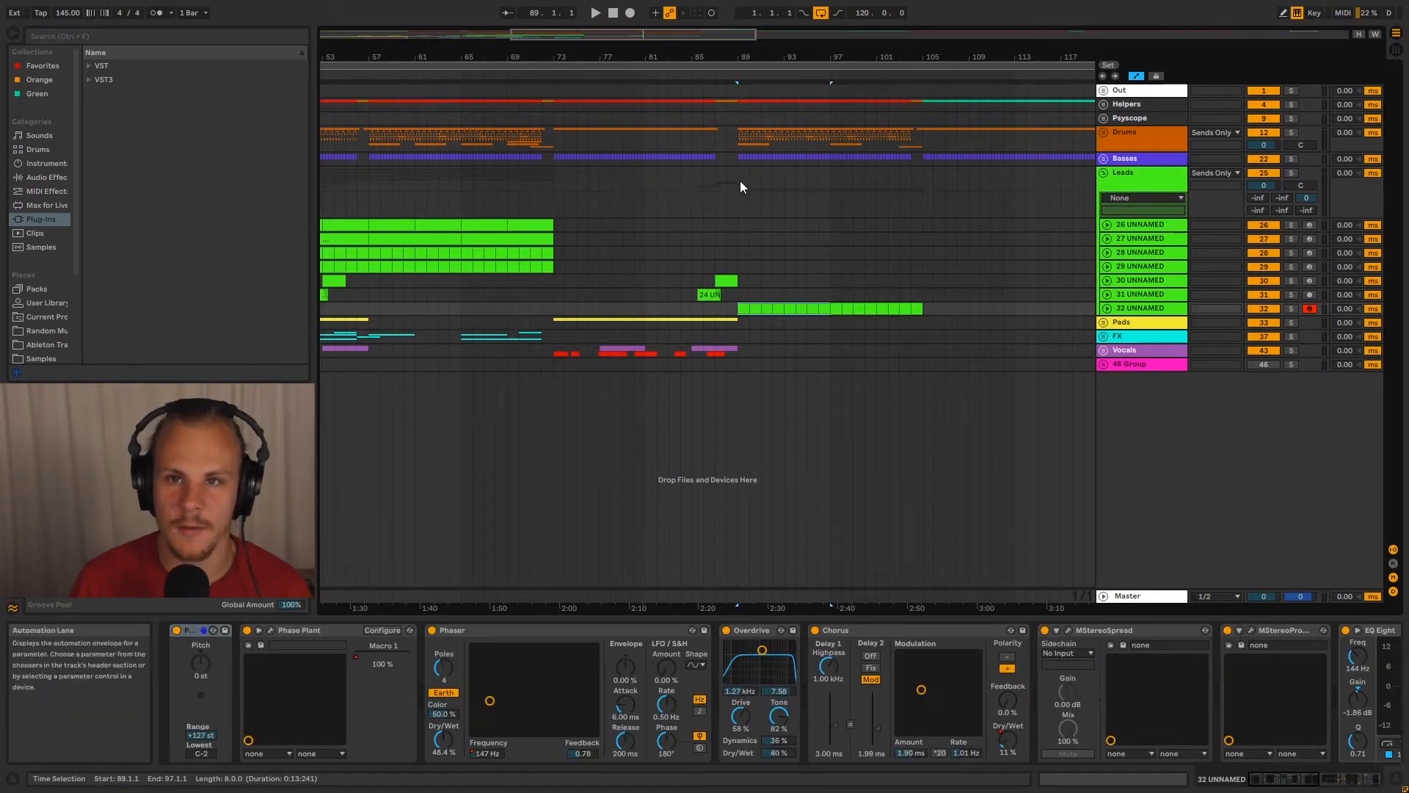
{"action": "left_click", "coordinate": [740, 181]}
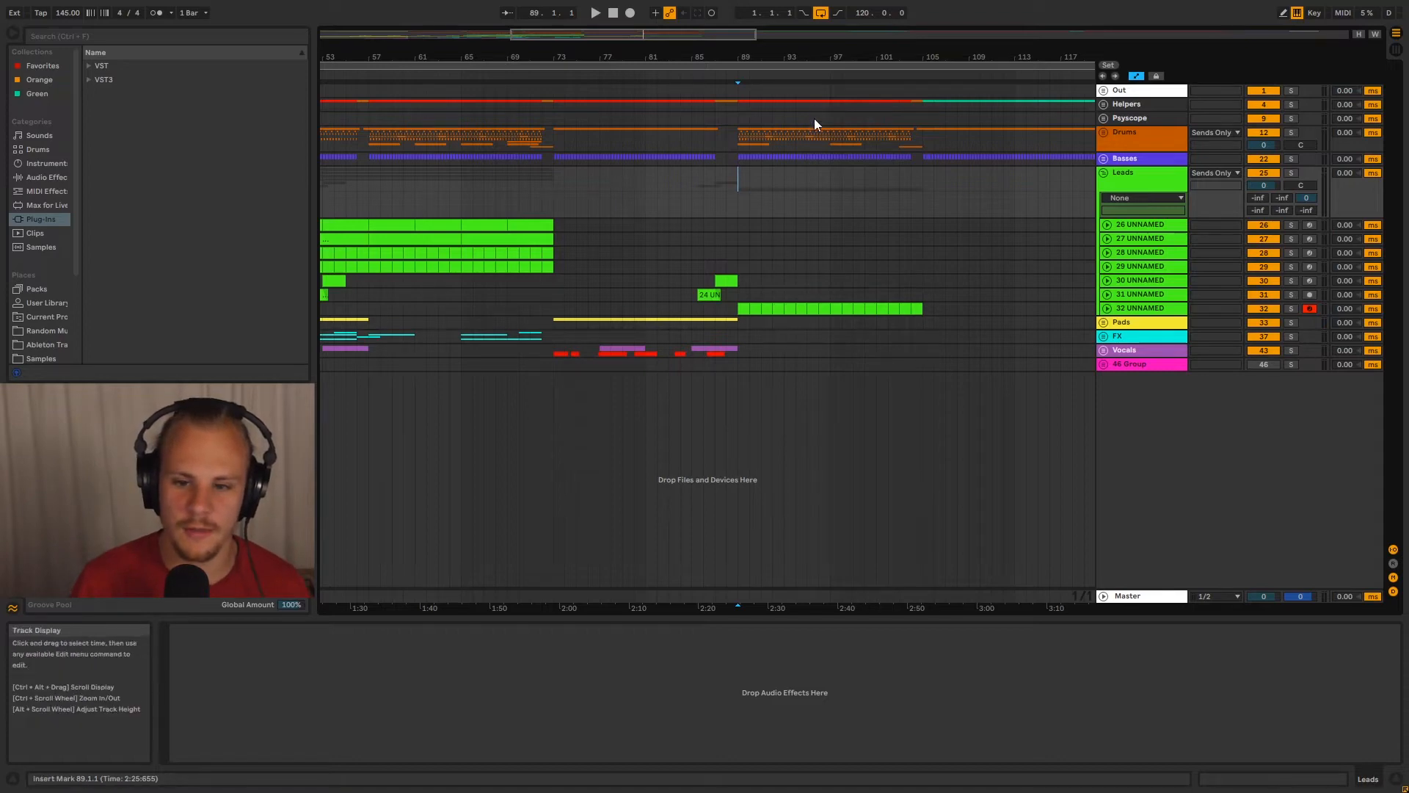
Compare the lead section starting at bar 89 with the earlier clips on tracks 30 and 31 and in the Vocals group
{"action": "left_click_drag", "start_coordinate": [809, 58], "coordinate": [809, 18]}
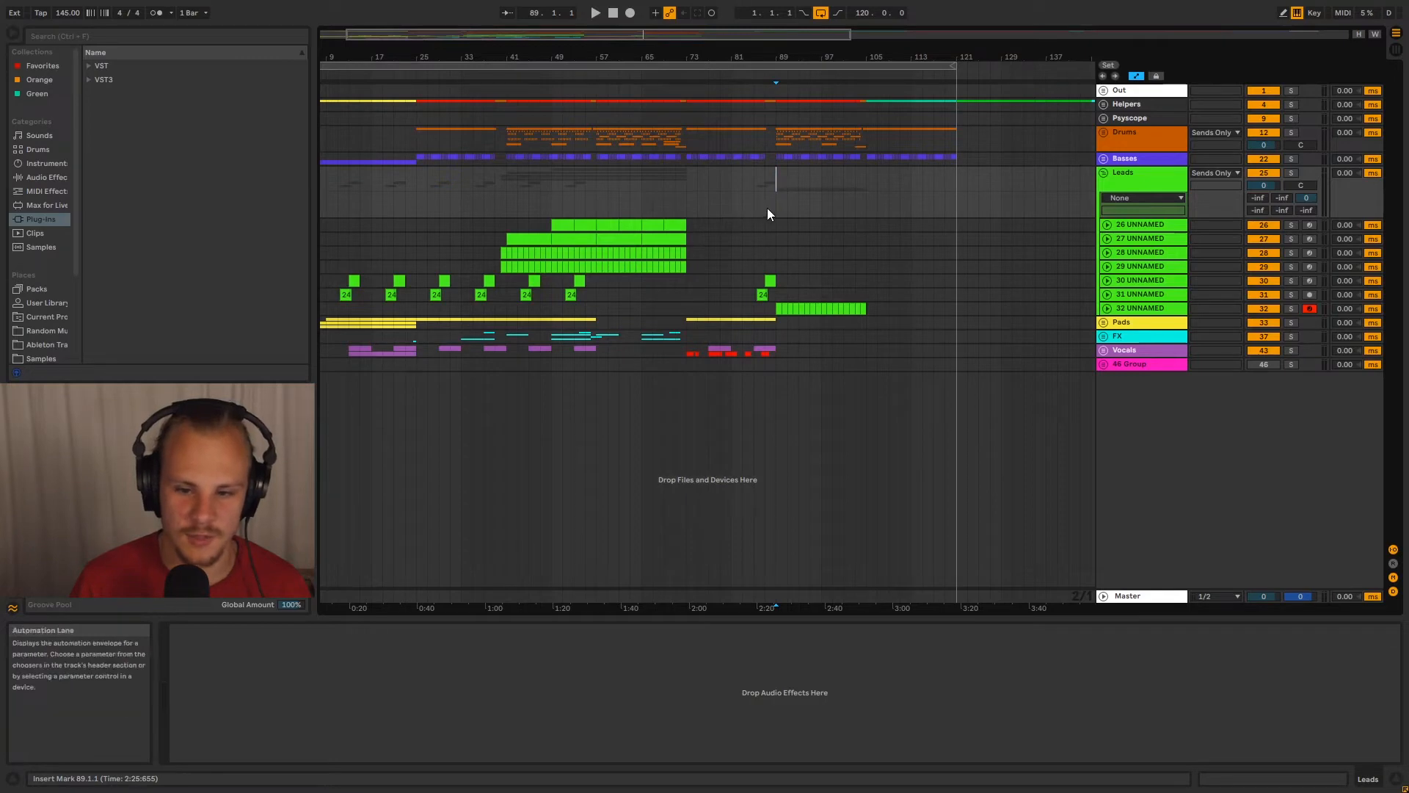
{"action": "left_click_drag", "start_coordinate": [778, 173], "coordinate": [867, 308]}
{"action": "left_click_drag", "start_coordinate": [607, 282], "coordinate": [342, 298]}
{"action": "left_click_drag", "start_coordinate": [720, 280], "coordinate": [763, 285]}
{"action": "left_click_drag", "start_coordinate": [765, 349], "coordinate": [342, 351]}
{"action": "left_click", "coordinate": [339, 351]}
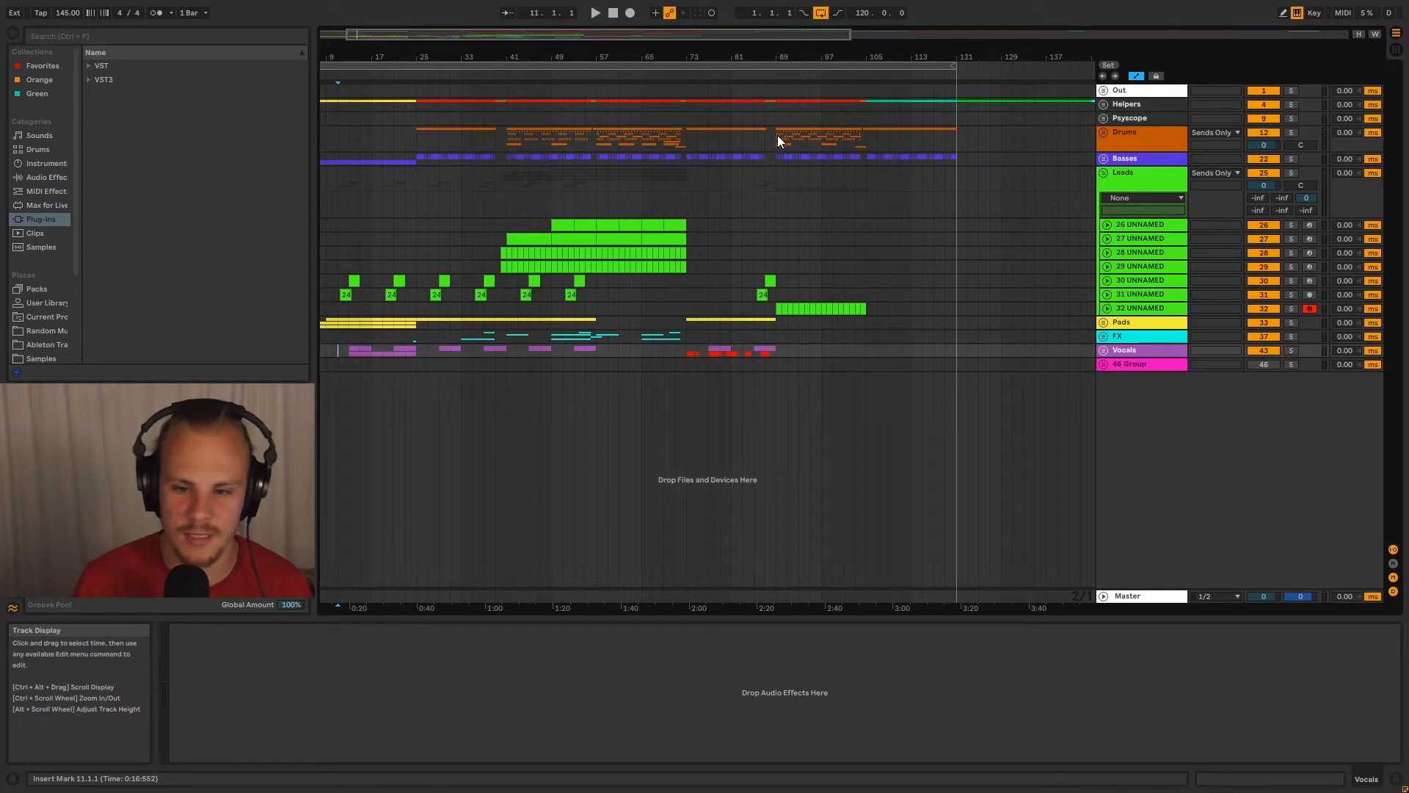
{"action": "left_click_drag", "start_coordinate": [782, 262], "coordinate": [875, 300]}
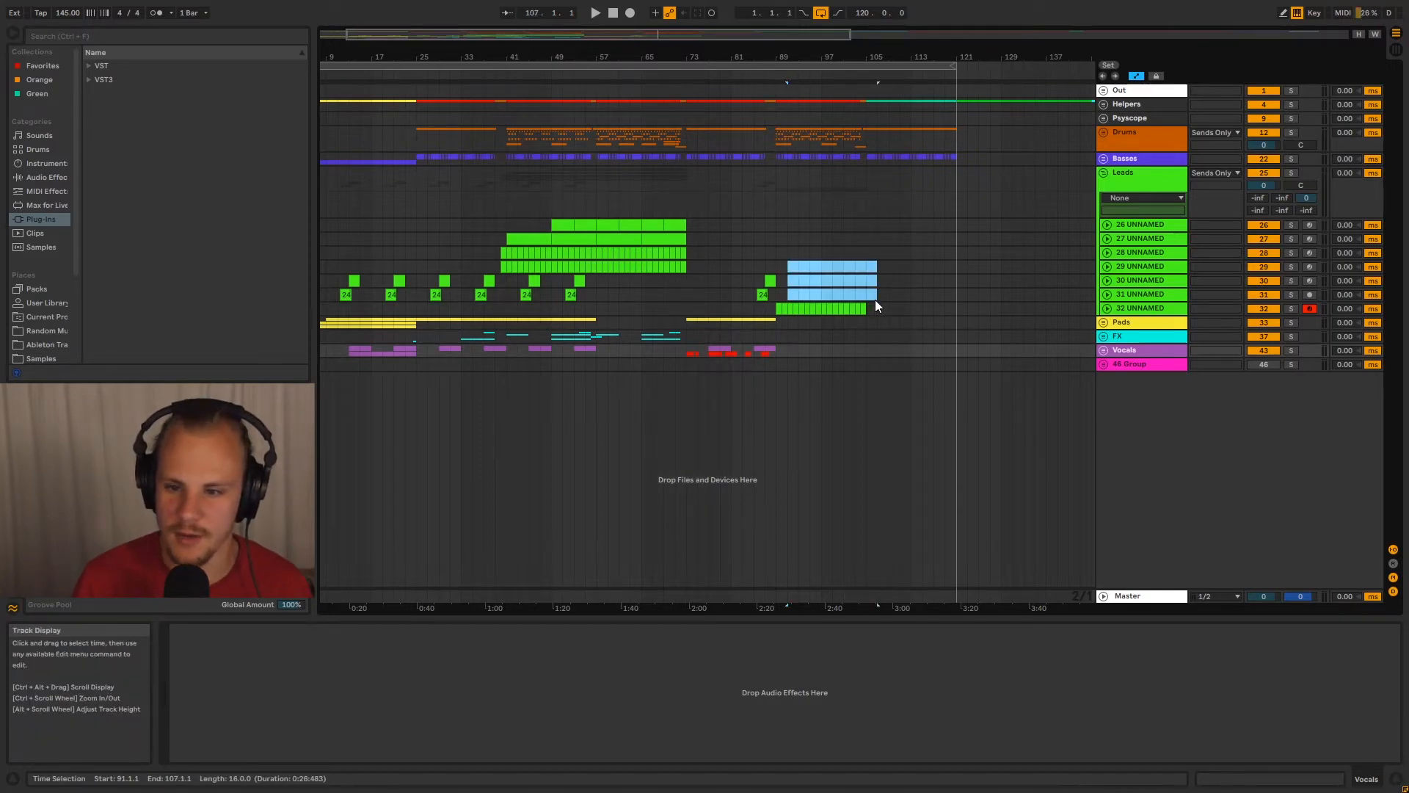
{"action": "left_click", "coordinate": [877, 295]}
Highlight bars 89 to 105 on lead tracks 31 and 32, and play the arrangement from bar 89
{"action": "left_click_drag", "start_coordinate": [968, 57], "coordinate": [687, 33]}
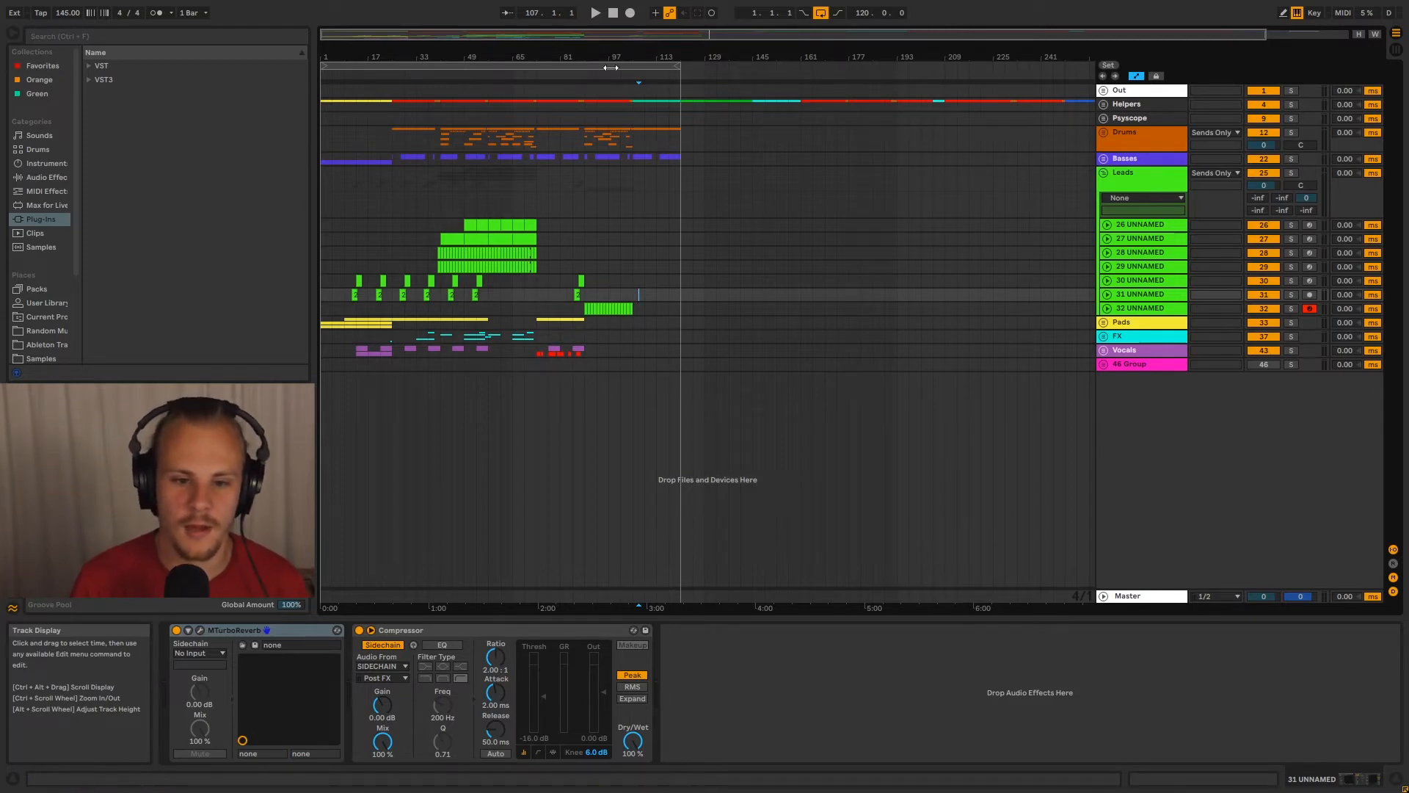
{"action": "left_click_drag", "start_coordinate": [592, 53], "coordinate": [566, 270]}
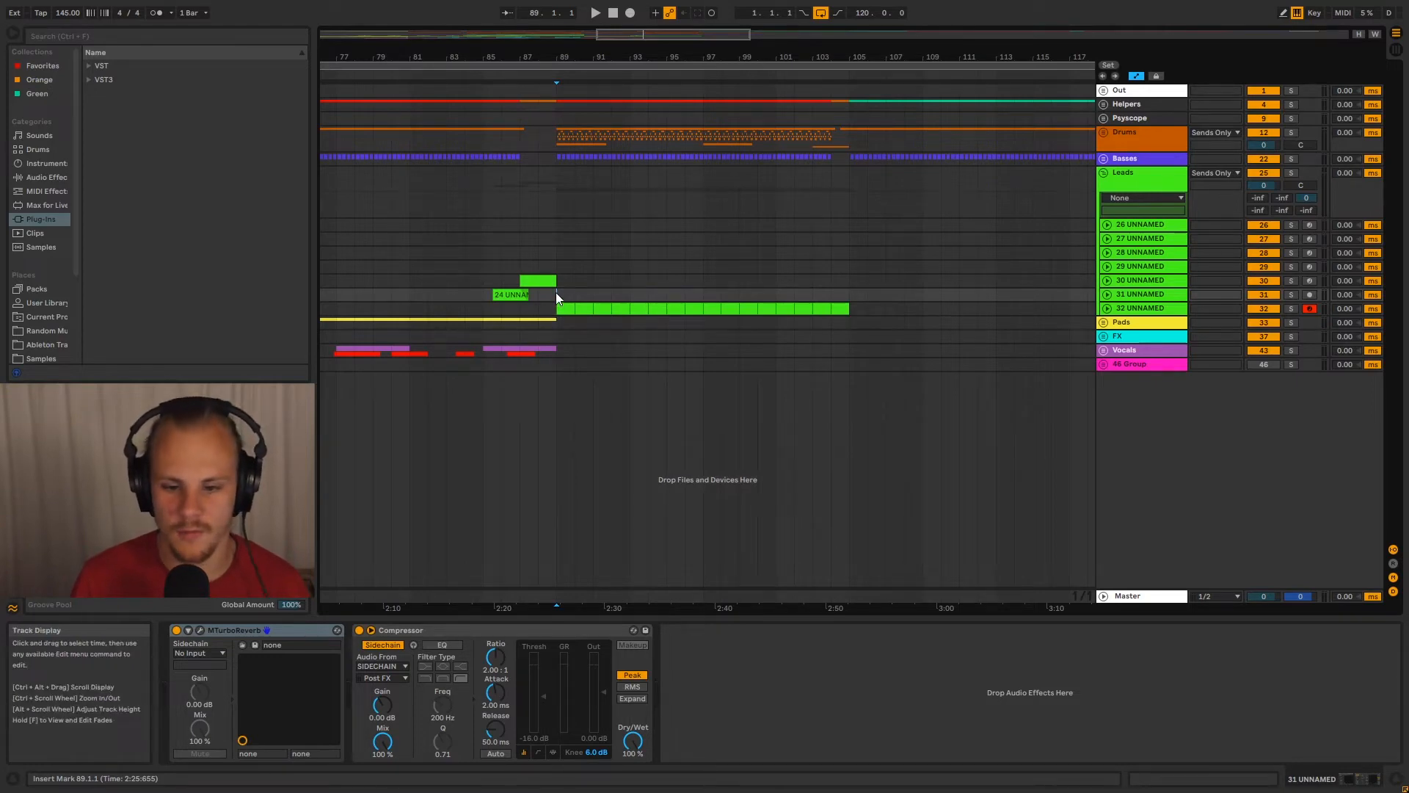
{"action": "left_click_drag", "start_coordinate": [557, 292], "coordinate": [849, 308]}
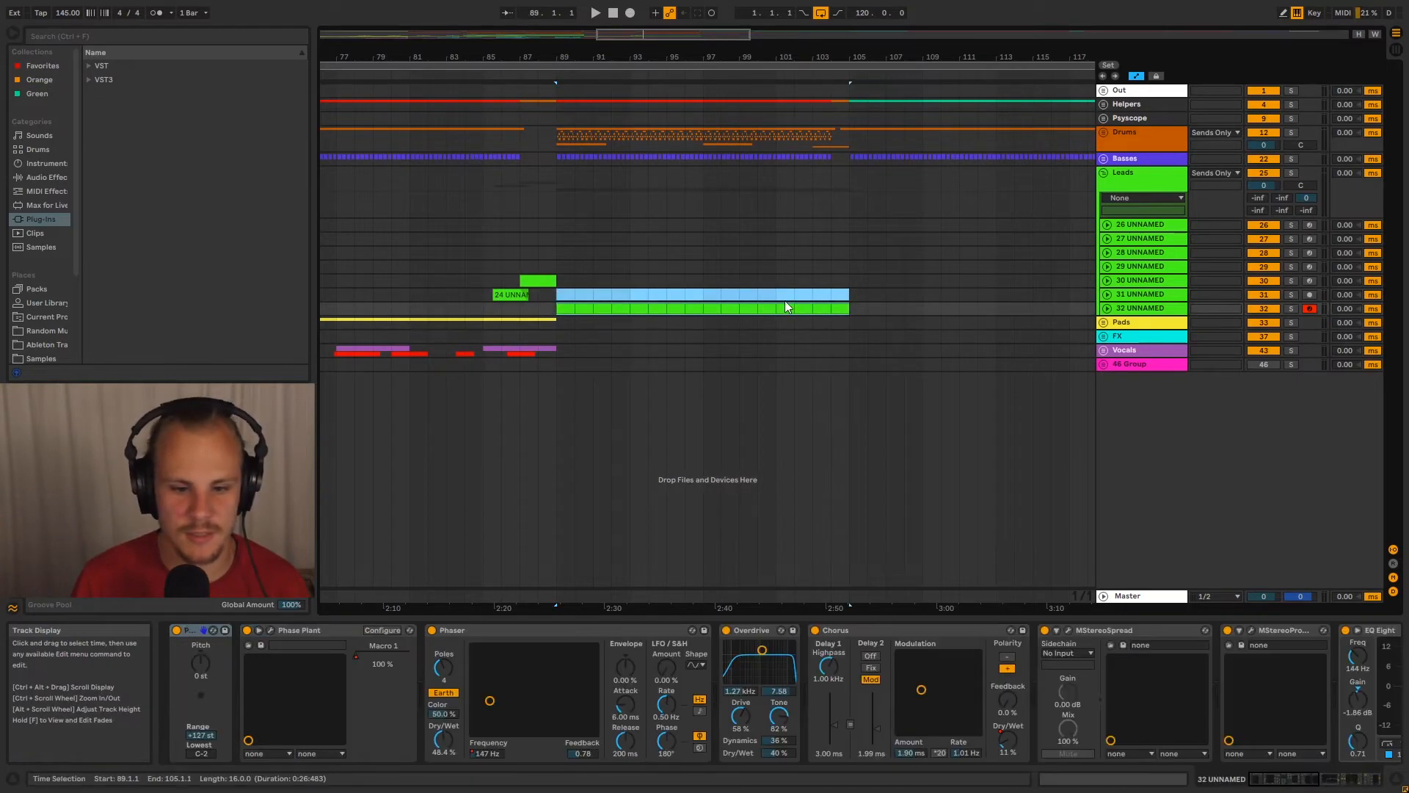
{"action": "left_click", "coordinate": [556, 294]}
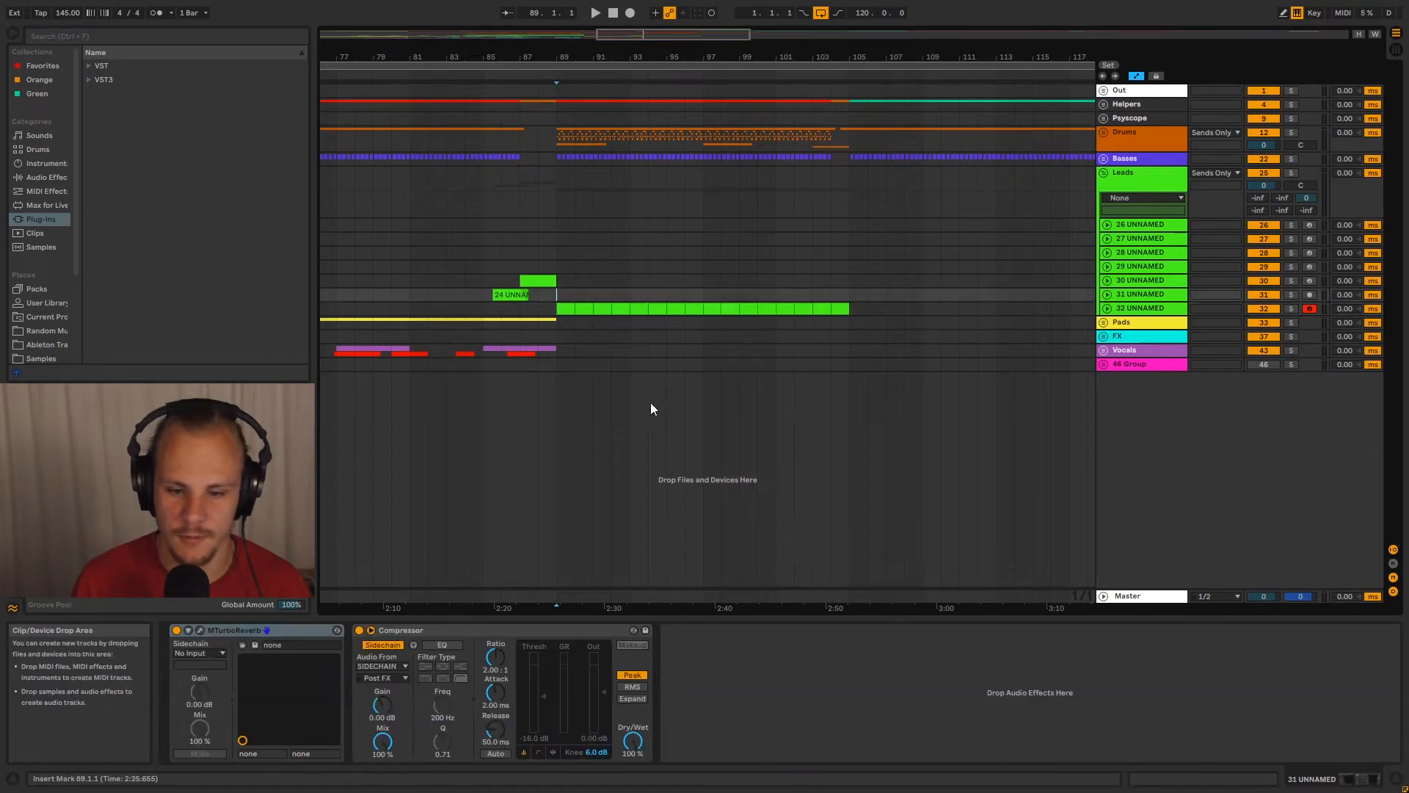
{"action": "key", "text": "space"}
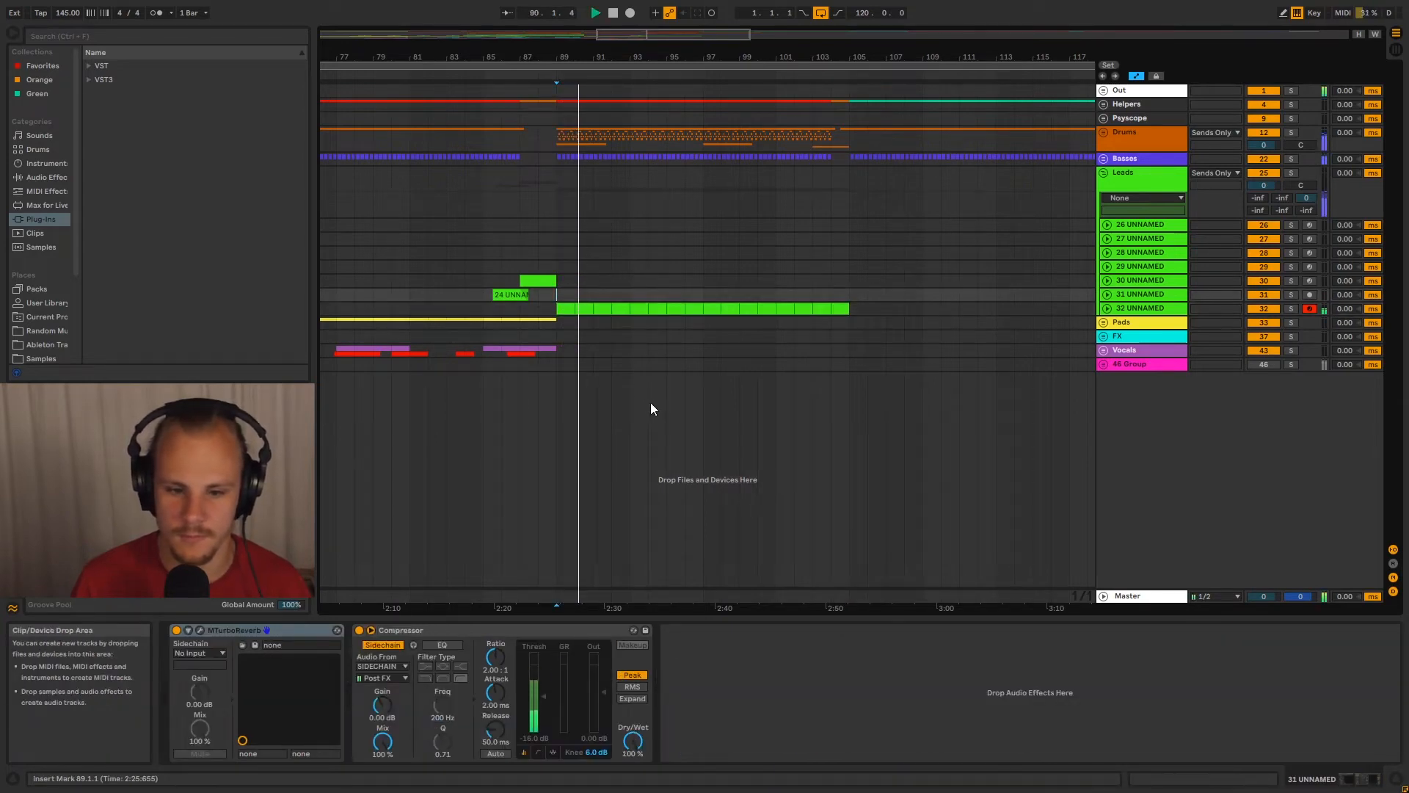
{"action": "left_click_drag", "start_coordinate": [667, 57], "coordinate": [876, 16]}
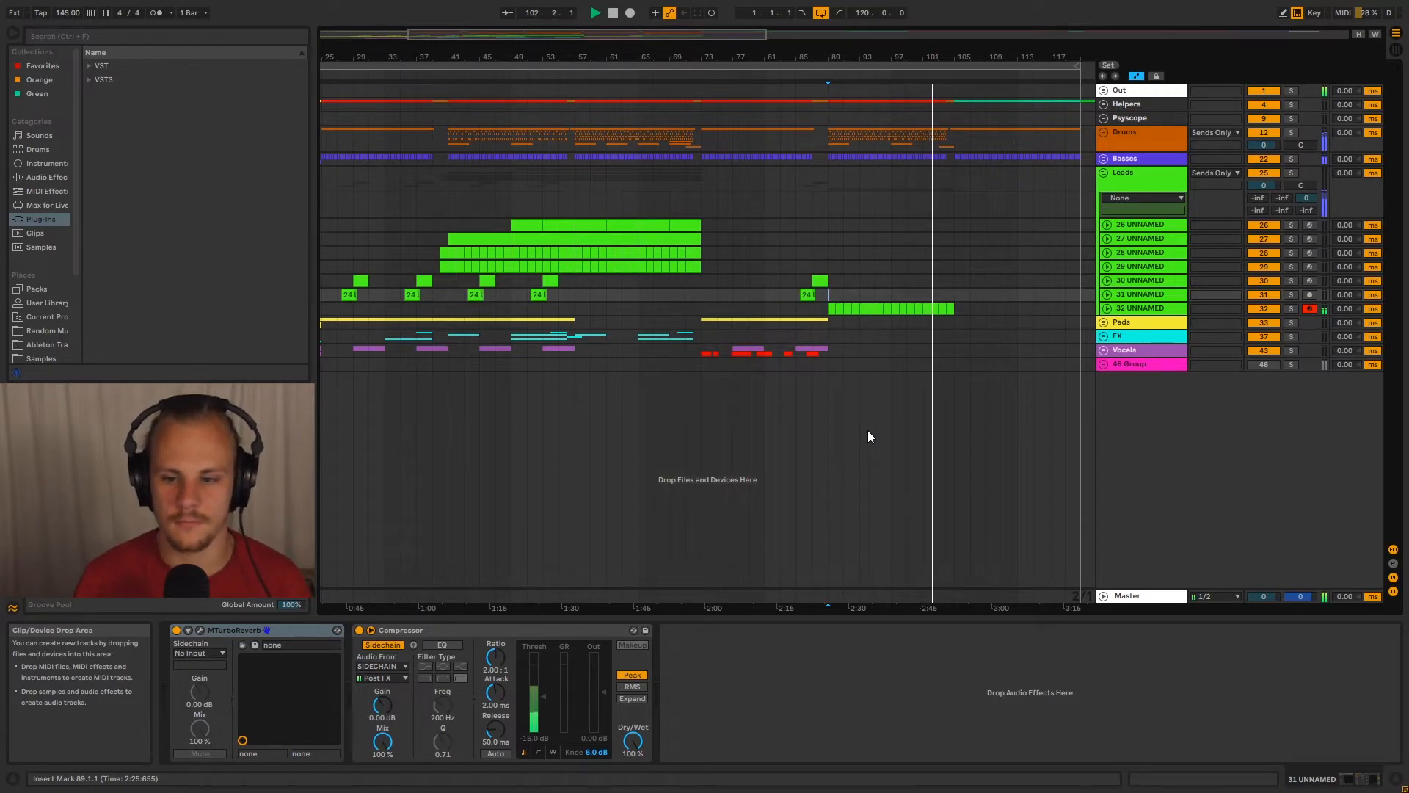
{"action": "left_click_drag", "start_coordinate": [961, 82], "coordinate": [962, 111]}
{"action": "left_click_drag", "start_coordinate": [979, 59], "coordinate": [980, 57]}
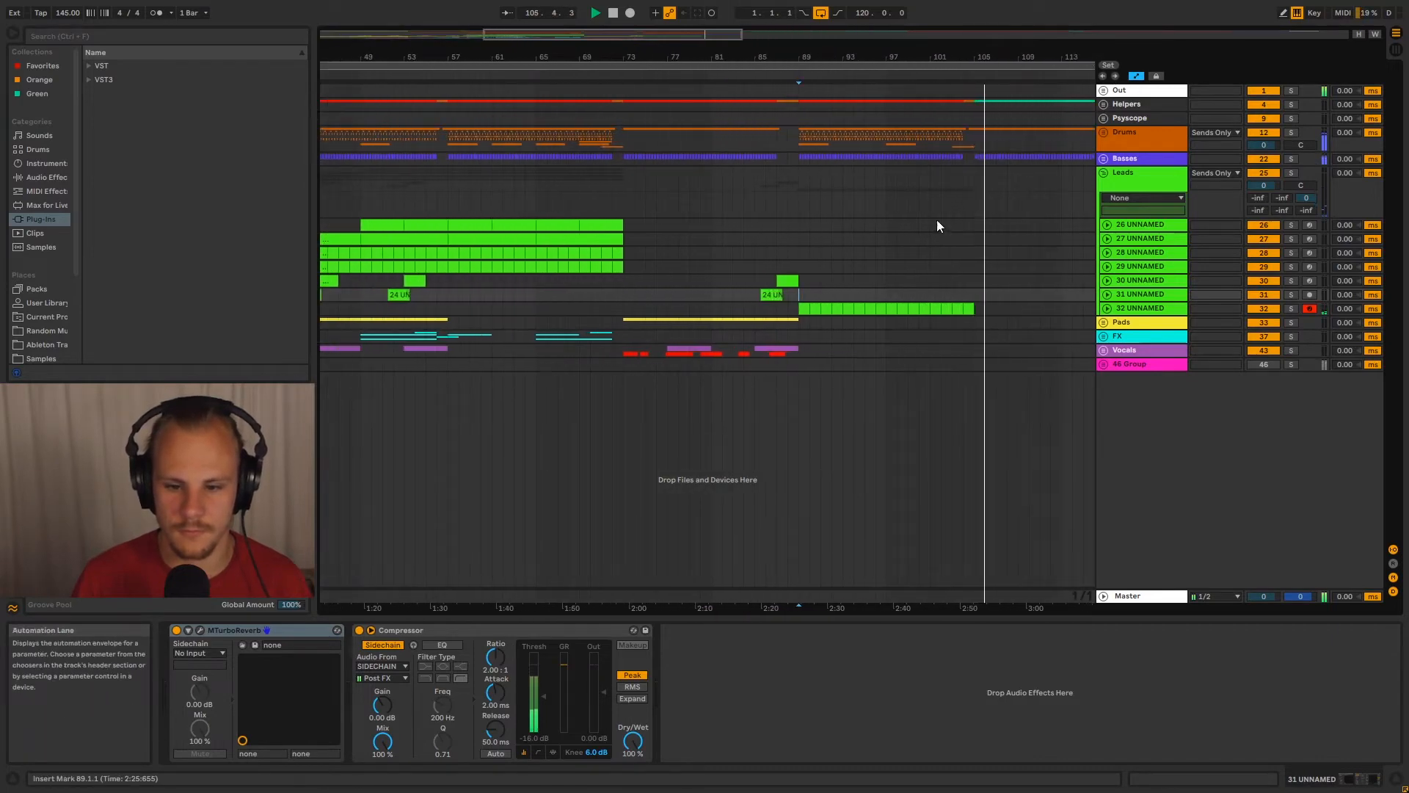
Stop playback and look over the whole arrangement from the first bar
{"action": "key", "text": "space"}
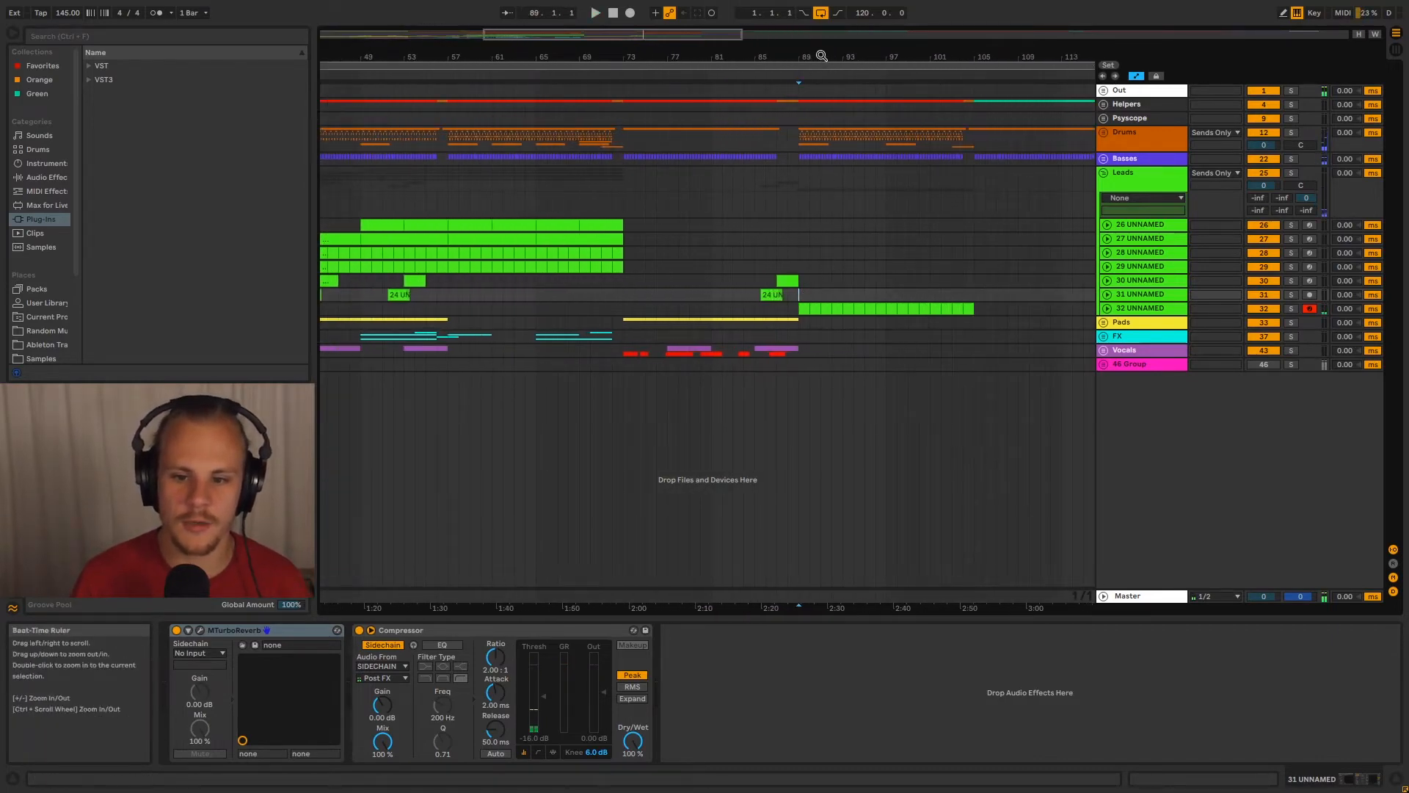
{"action": "left_click_drag", "start_coordinate": [796, 73], "coordinate": [793, 56]}
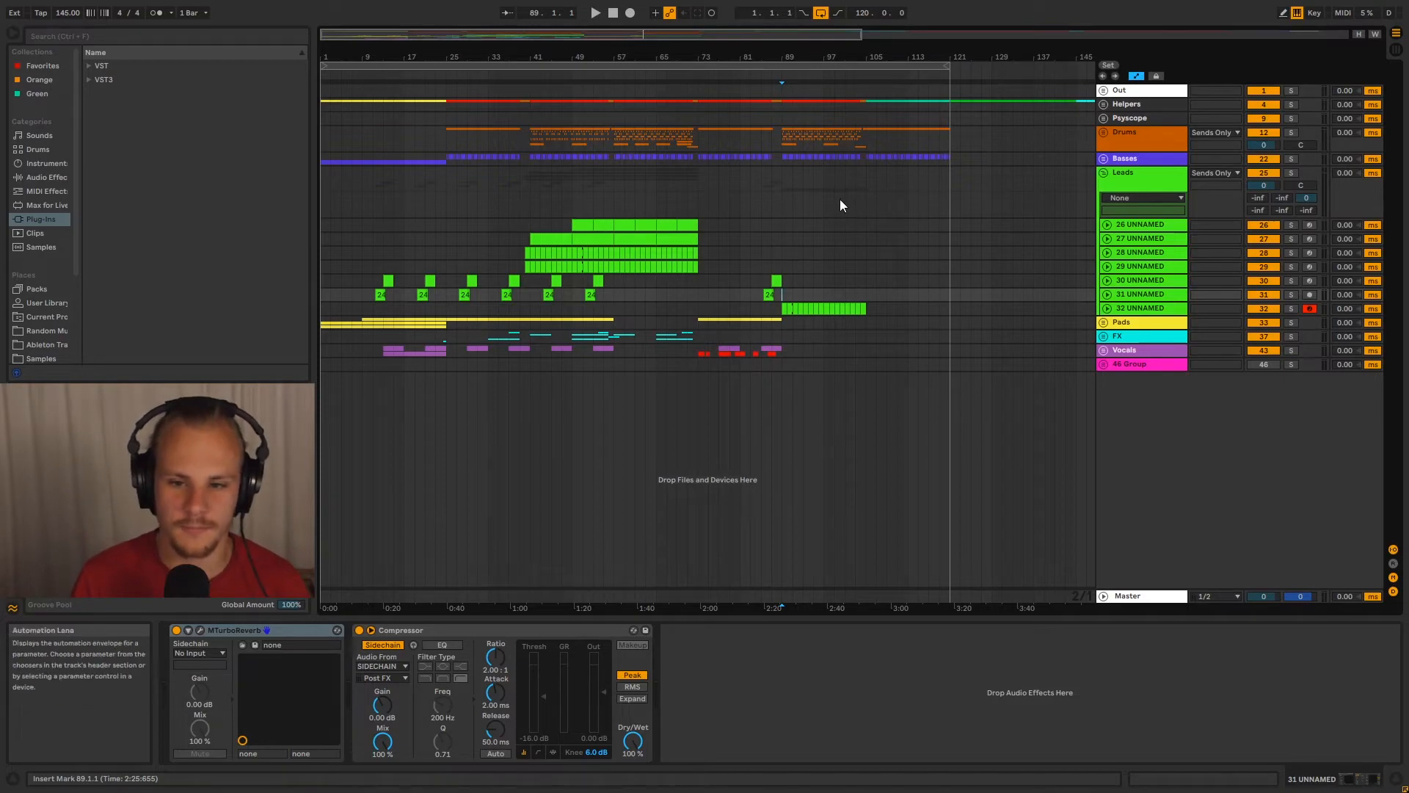
{"action": "left_click_drag", "start_coordinate": [824, 59], "coordinate": [708, 50]}
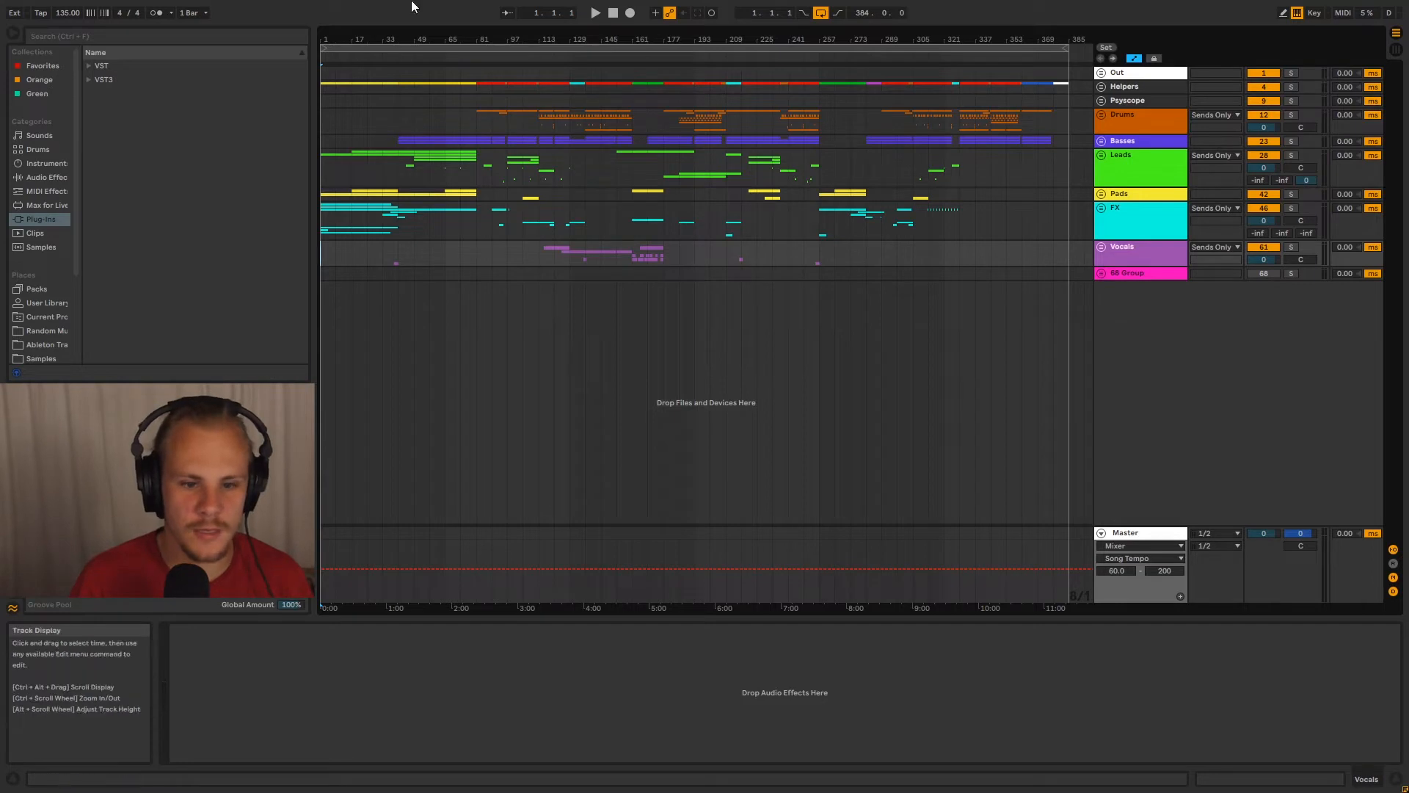
Unfold the Leads group and its nested 31 Group, and place the insert marker at bar 49 on 31 Group
{"action": "left_click_drag", "start_coordinate": [682, 42], "coordinate": [683, 87]}
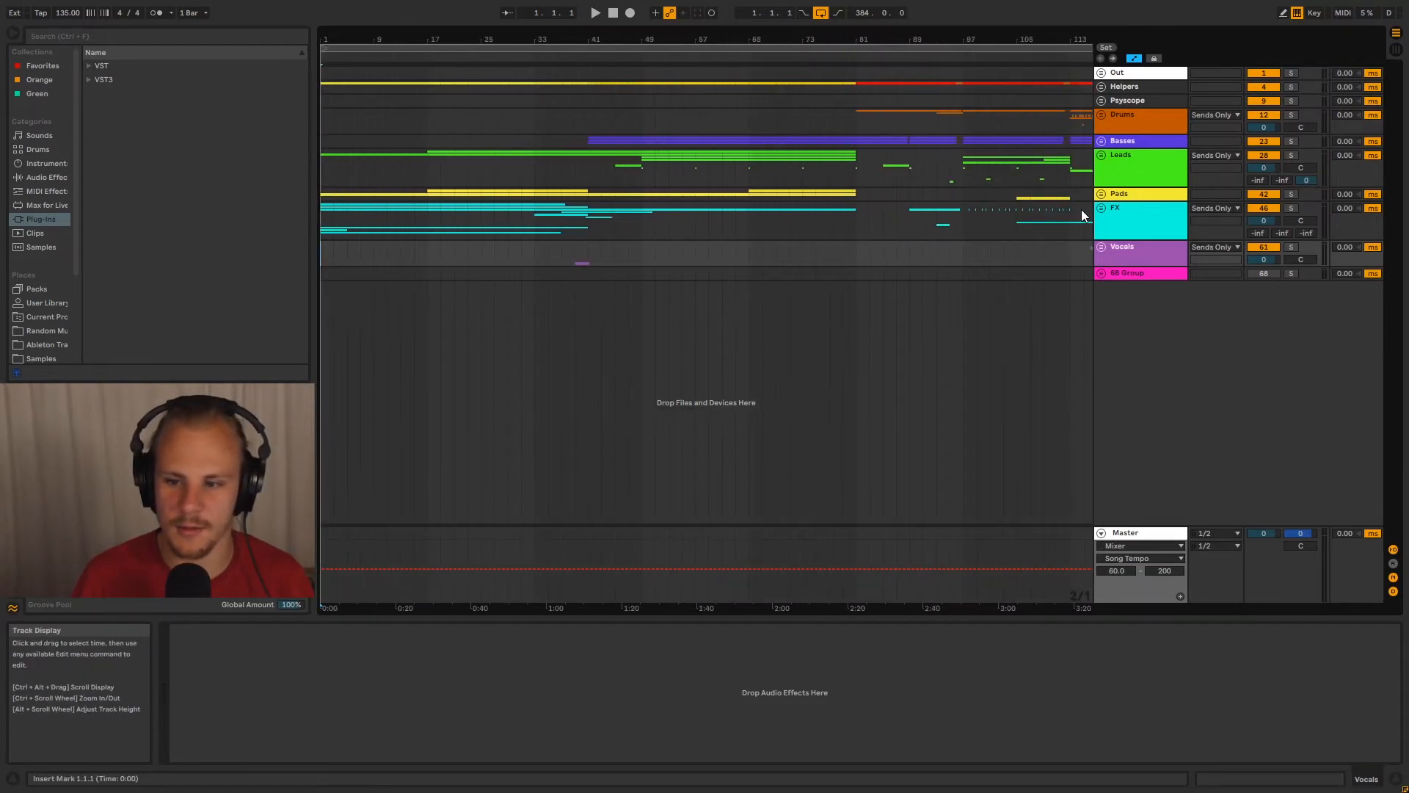
{"action": "left_click", "coordinate": [1102, 156]}
{"action": "left_click", "coordinate": [1126, 166]}
{"action": "left_click", "coordinate": [1106, 247]}
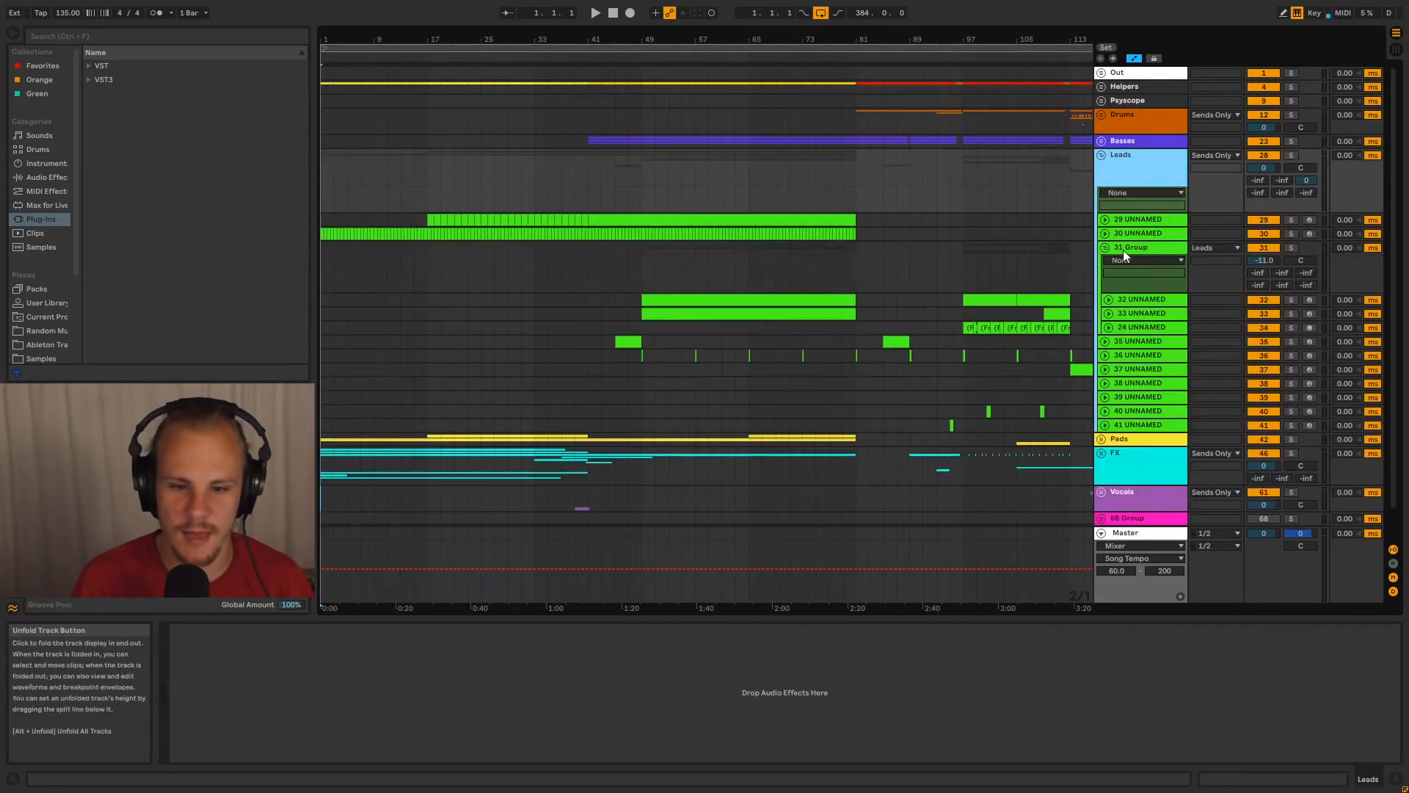
{"action": "left_click", "coordinate": [1130, 248]}
{"action": "left_click", "coordinate": [645, 262]}
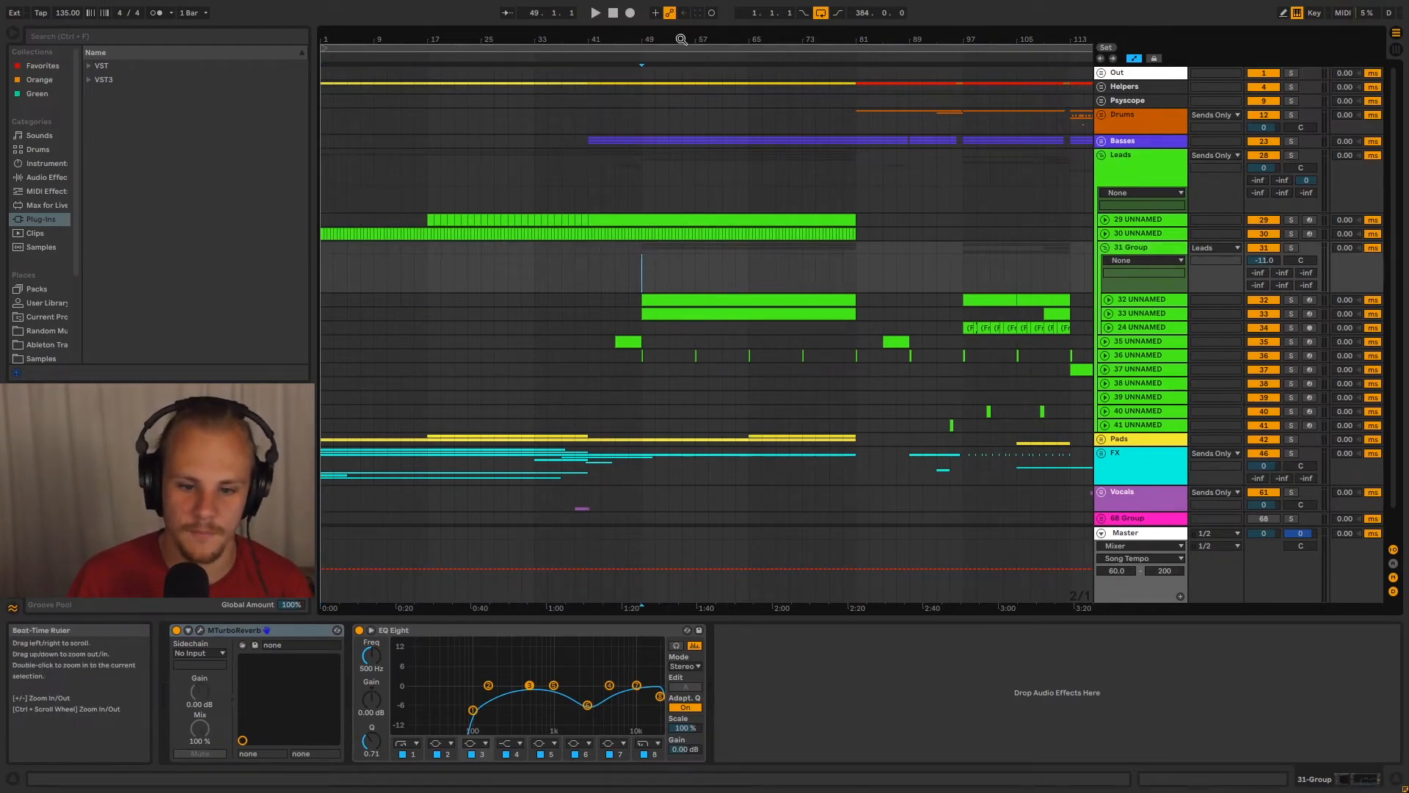
Play the arrangement from bar 49 with the lead tracks in view
{"action": "left_click_drag", "start_coordinate": [643, 40], "coordinate": [643, 59]}
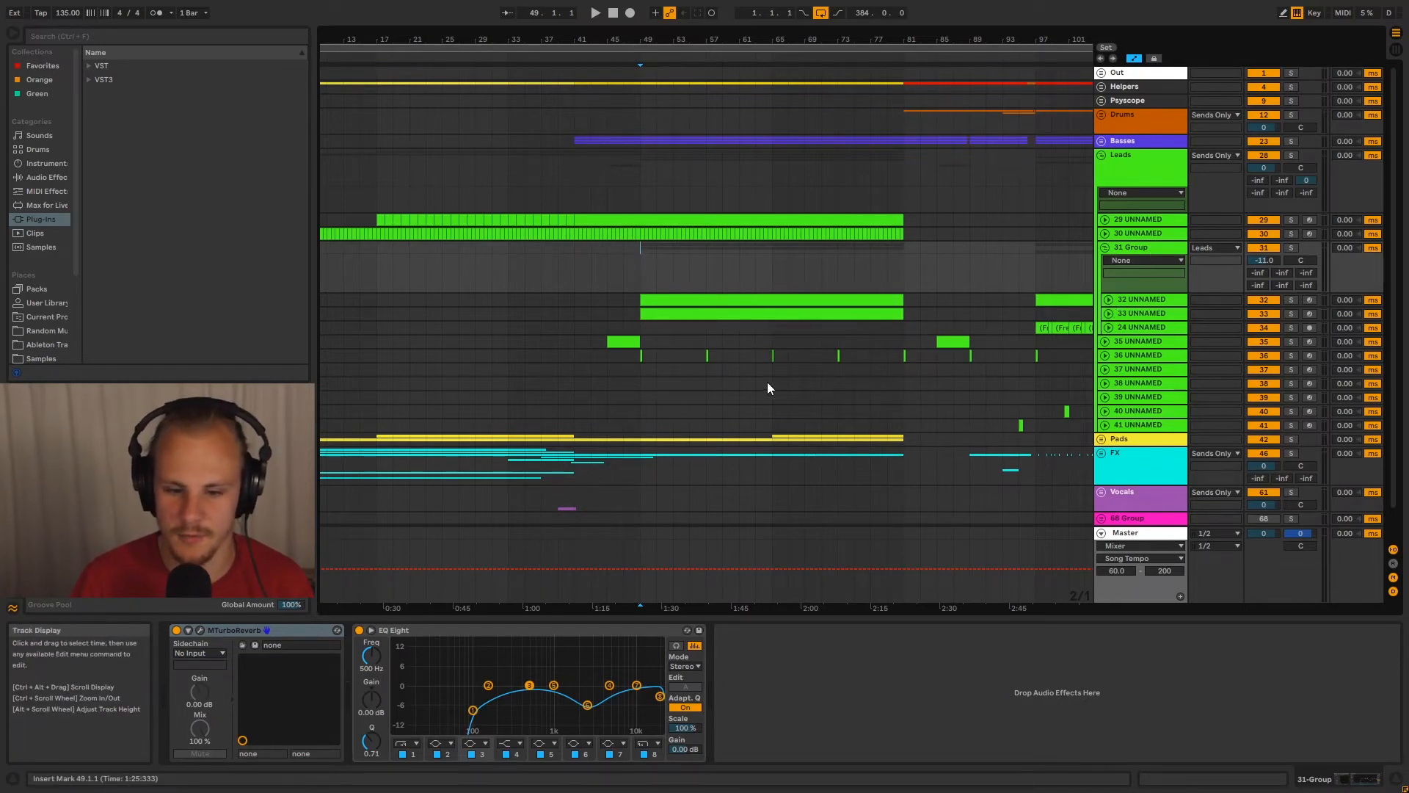
{"action": "scroll", "coordinate": [800, 323], "scroll_direction": "down", "scroll_amount": 2}
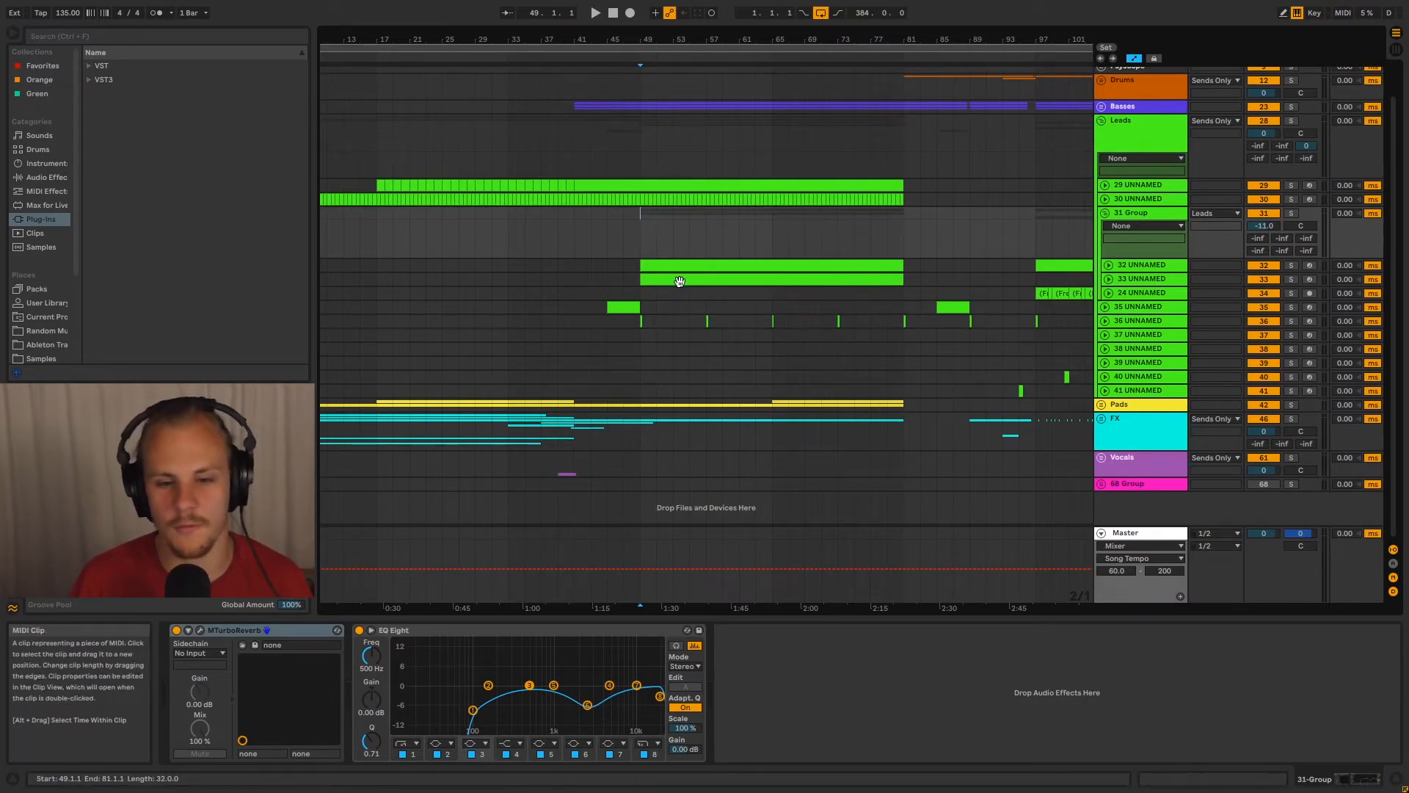
{"action": "key", "text": "space"}
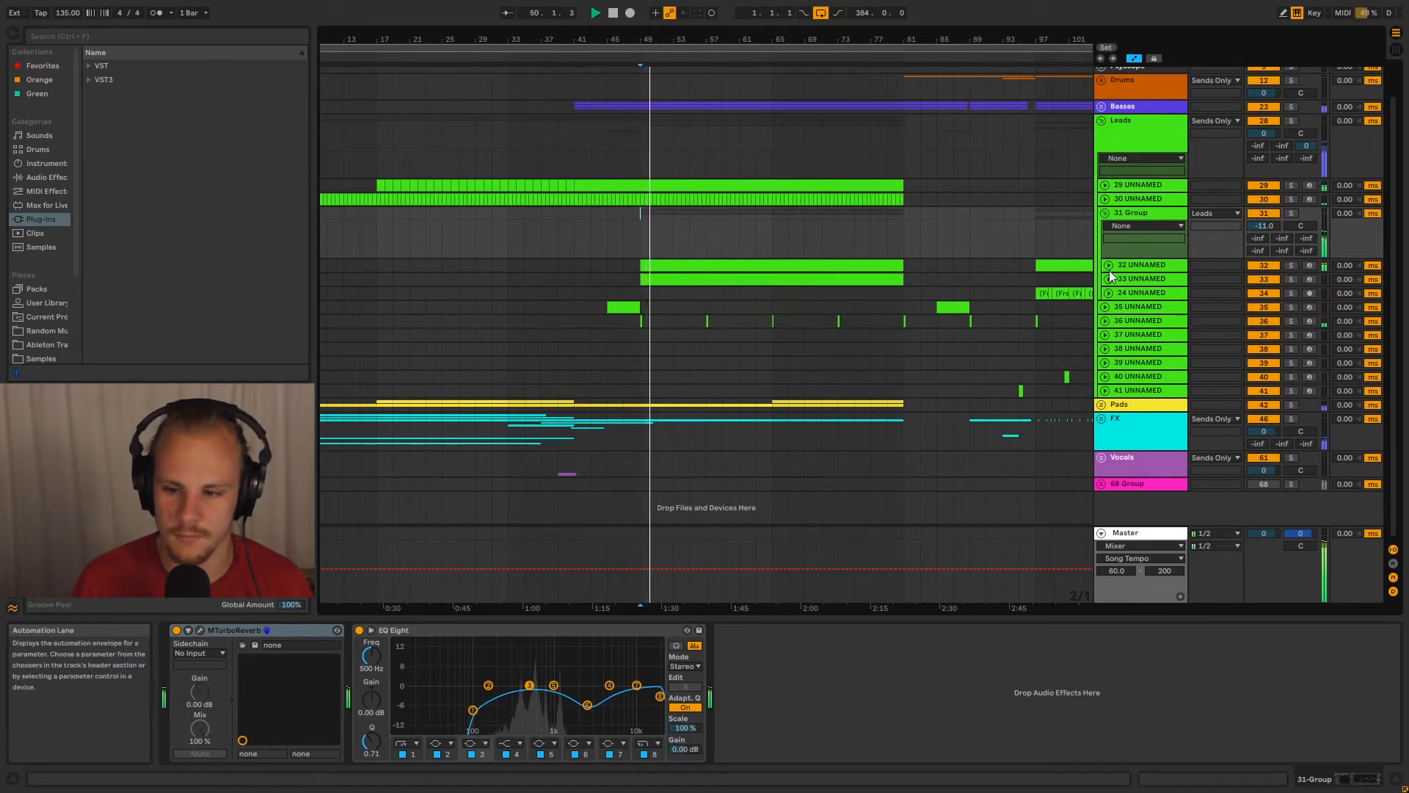
Expand tracks 32 and 33 in 31 Group and highlight bars 65 to 81 across both
{"action": "left_click", "coordinate": [1135, 264]}
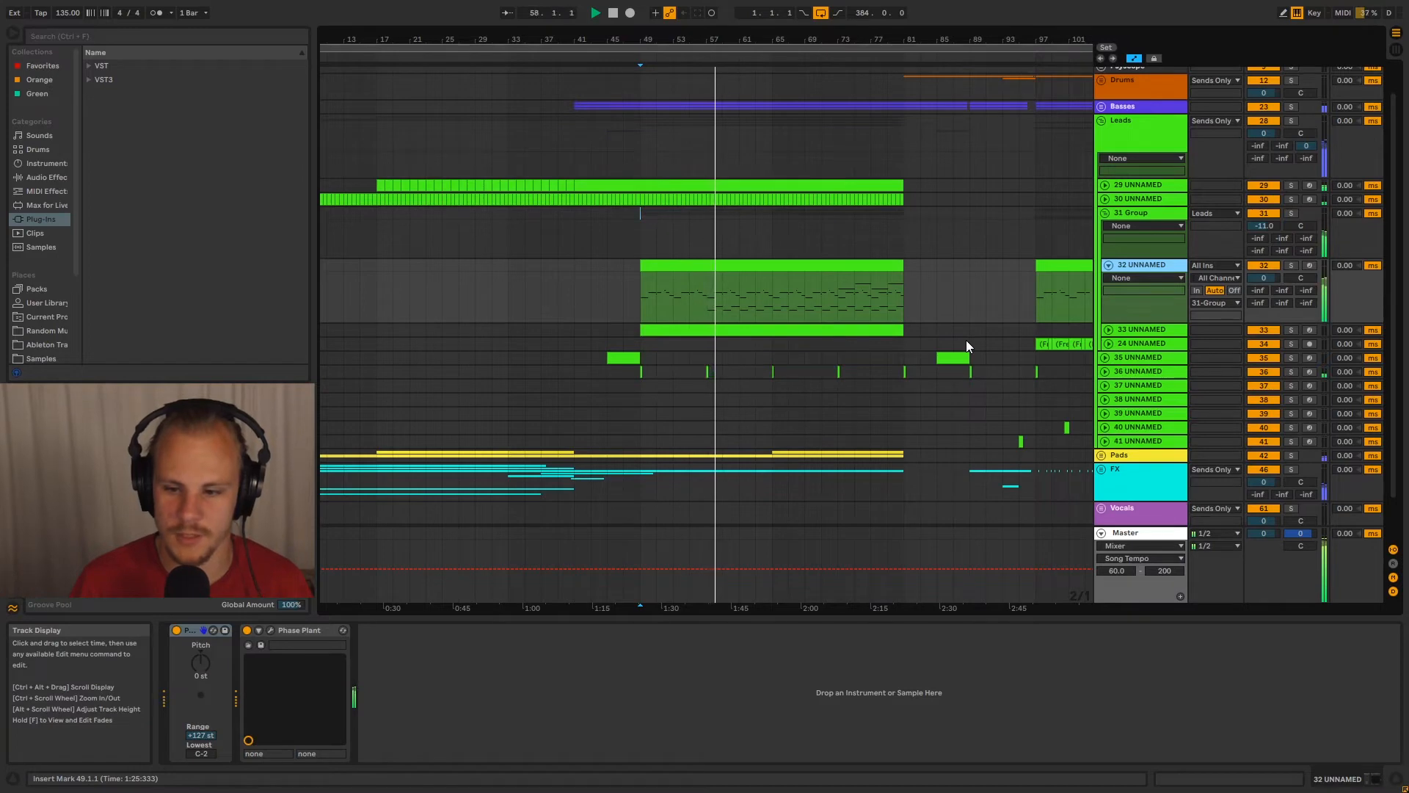
{"action": "left_click", "coordinate": [1109, 330]}
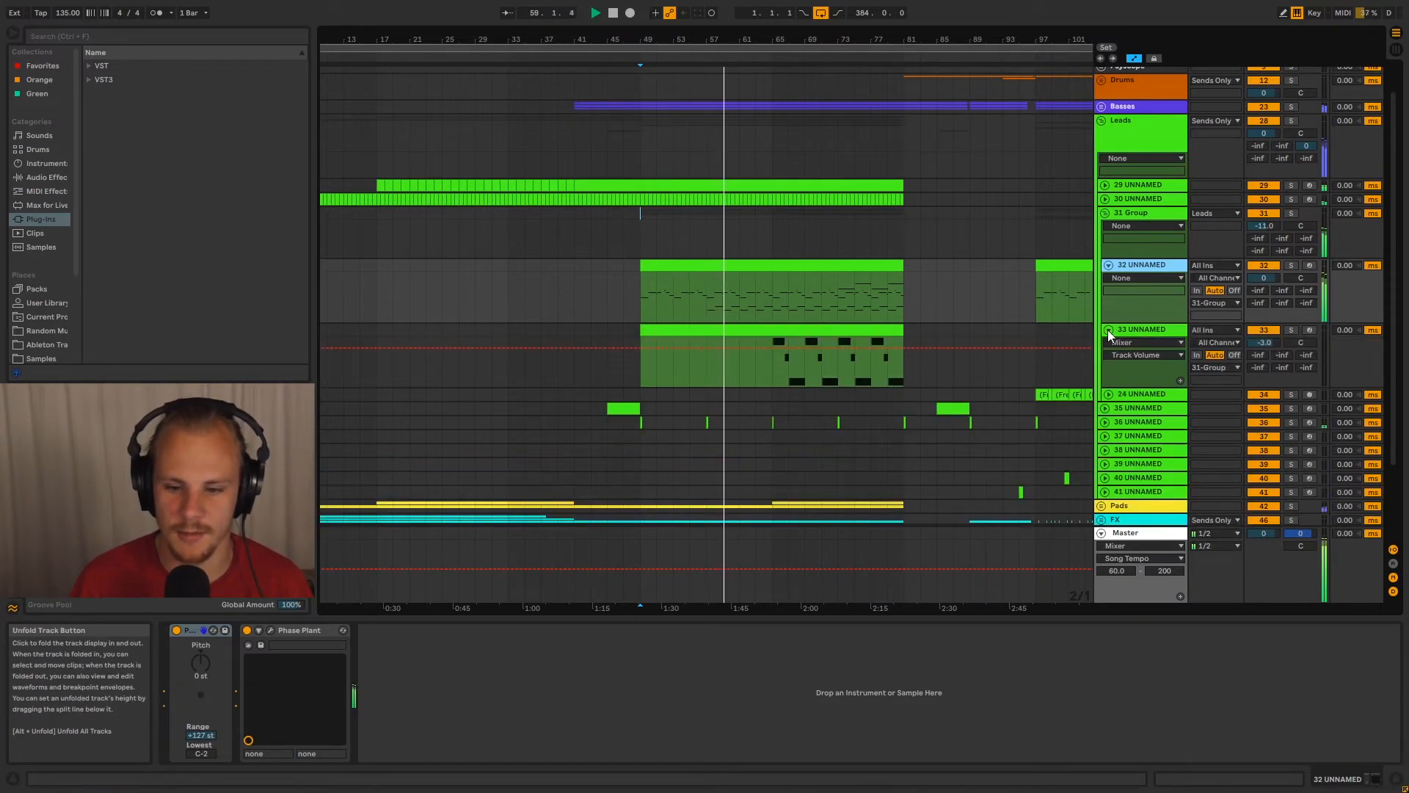
{"action": "left_click_drag", "start_coordinate": [771, 309], "coordinate": [897, 363]}
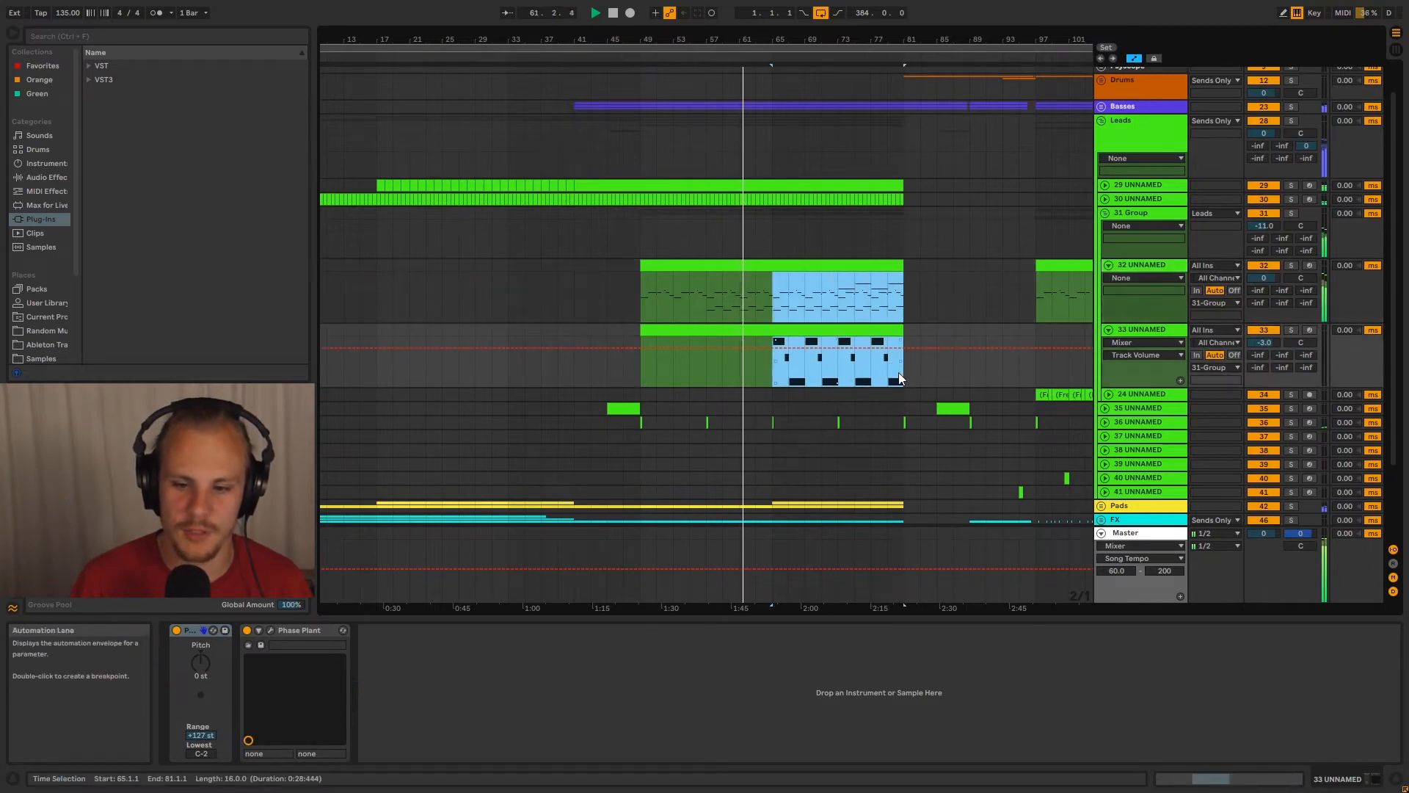
{"action": "left_click", "coordinate": [899, 372]}
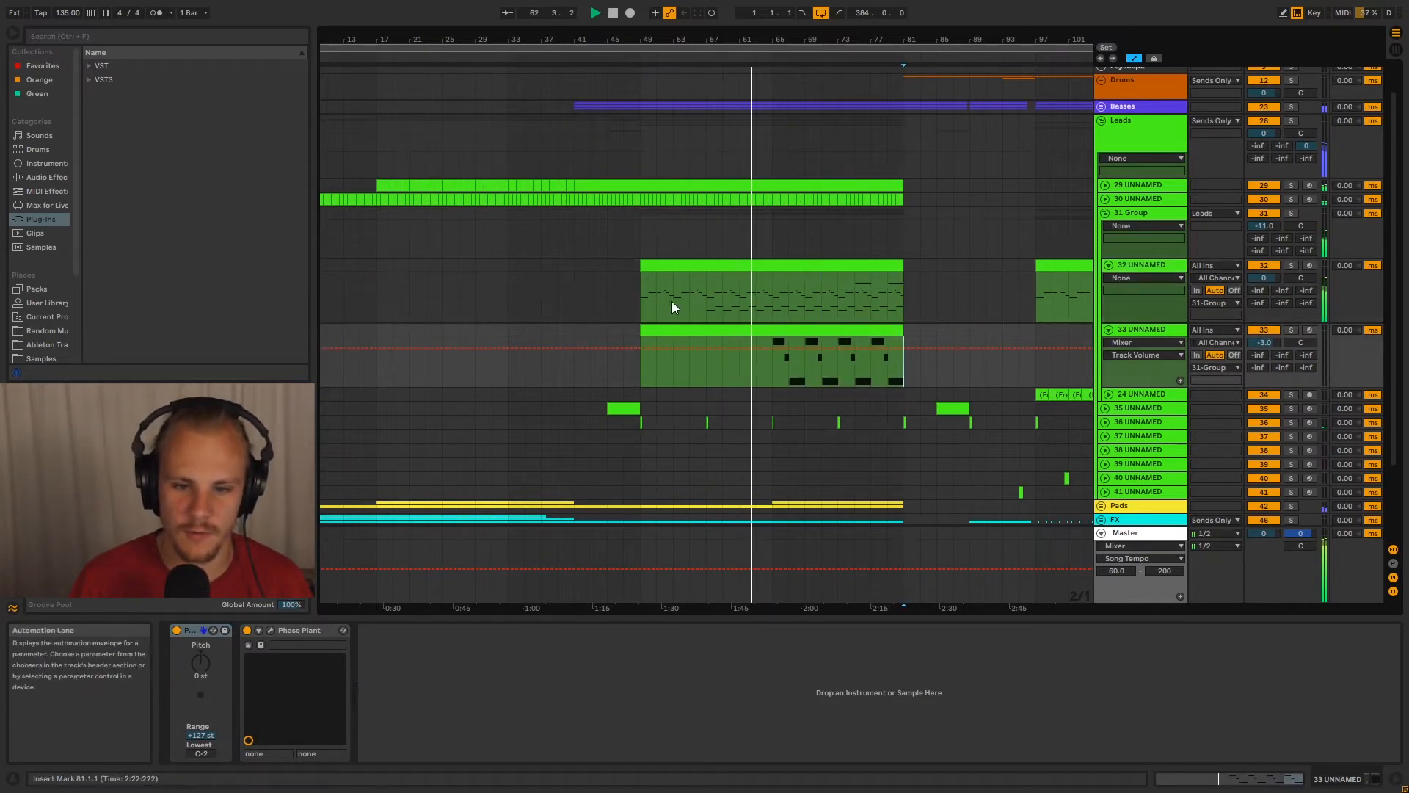
Highlight the opening phrase on lead track 32 from bar 49 to bar 53
{"action": "left_click_drag", "start_coordinate": [675, 41], "coordinate": [651, 209]}
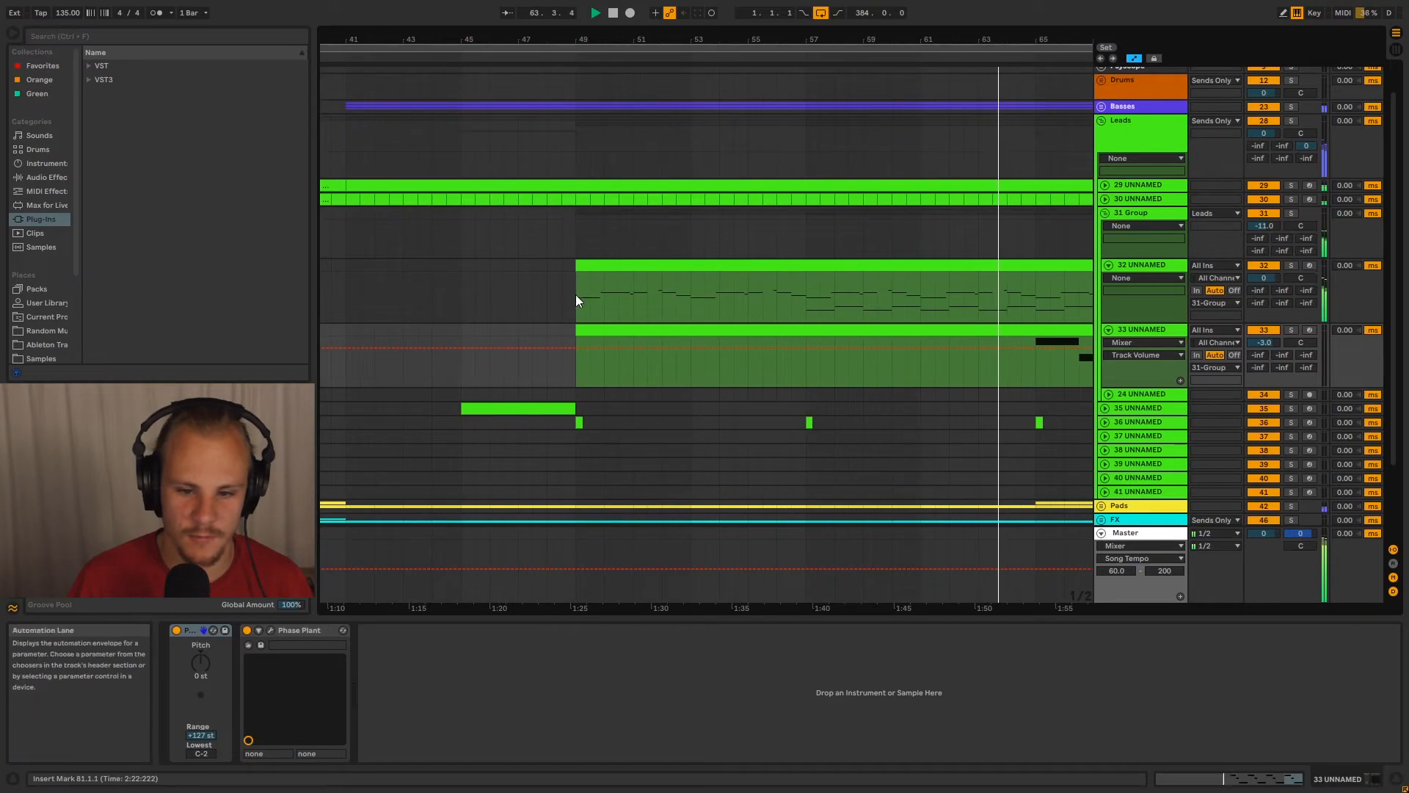
{"action": "left_click_drag", "start_coordinate": [575, 293], "coordinate": [695, 307]}
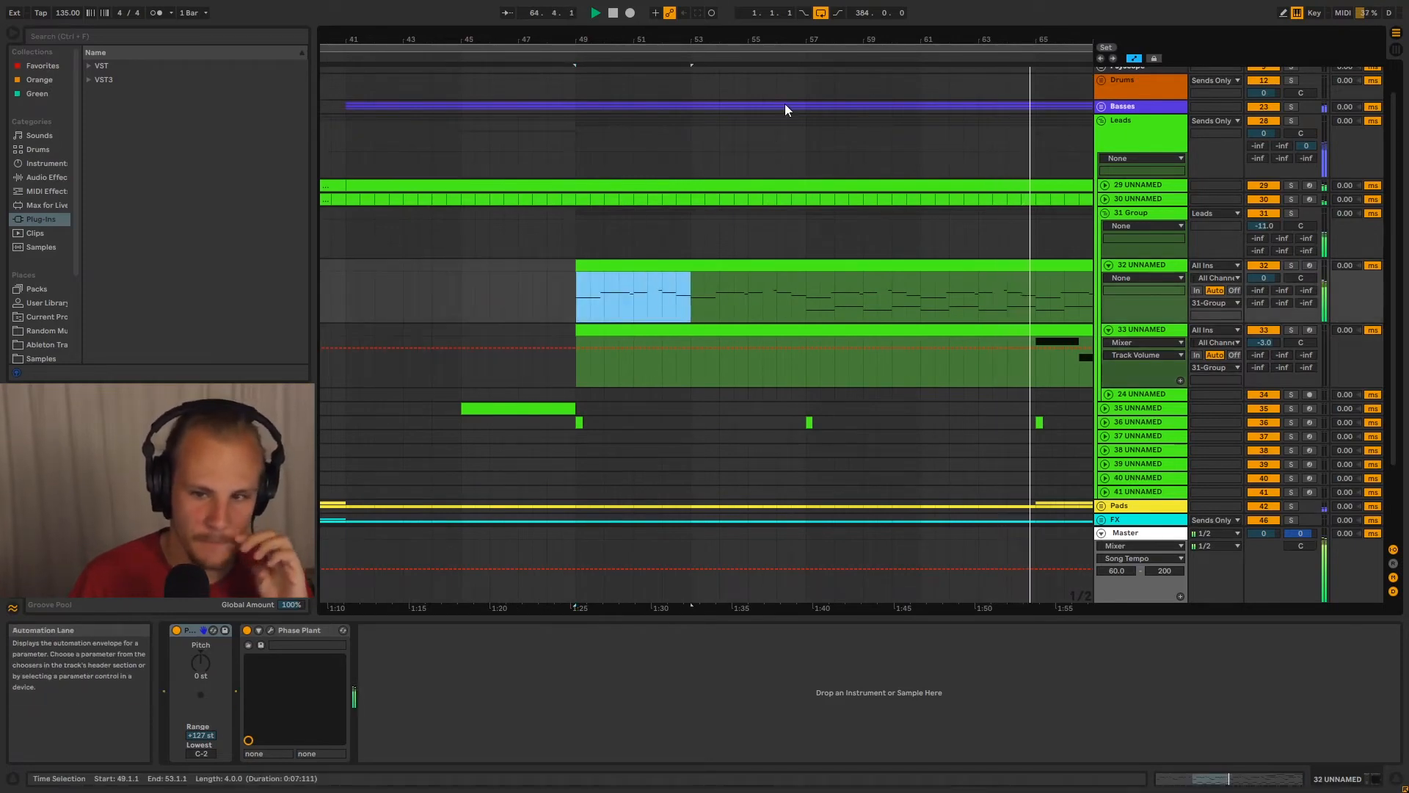
{"action": "left_click_drag", "start_coordinate": [858, 42], "coordinate": [613, 8]}
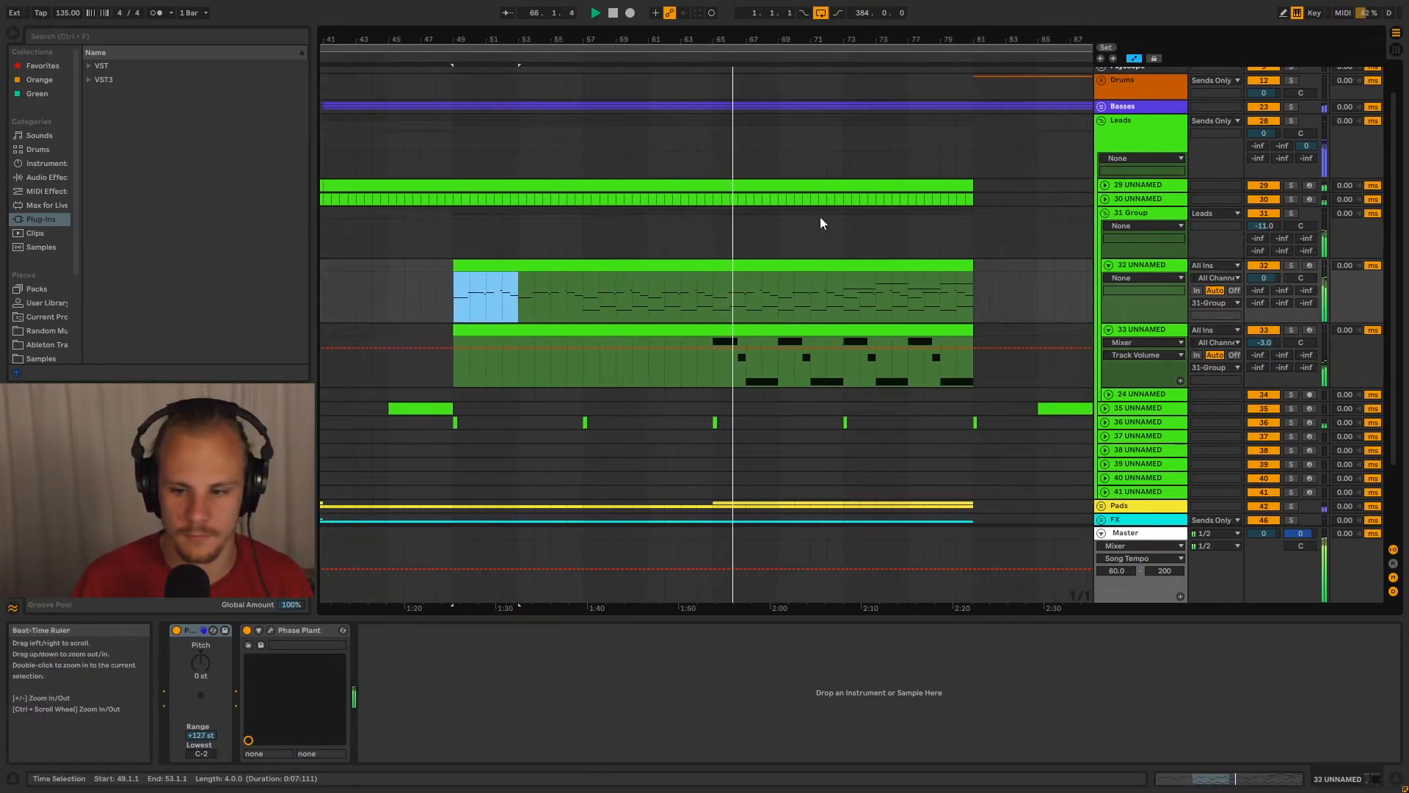
Collapse tracks 33 and 32 and fold 31 Group during playback
{"action": "left_click", "coordinate": [1109, 330]}
{"action": "left_click", "coordinate": [1149, 336]}
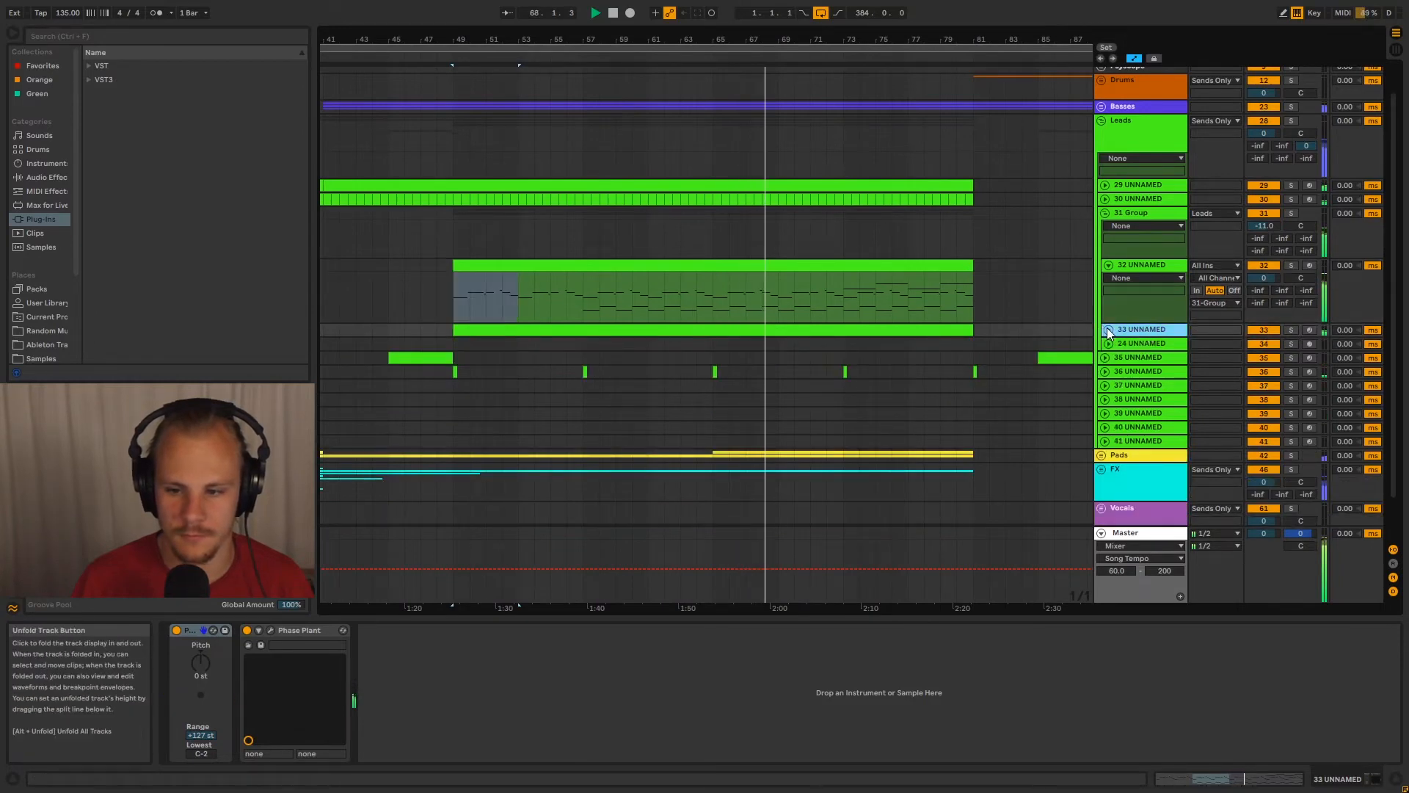
{"action": "left_click", "coordinate": [1110, 265]}
{"action": "left_click", "coordinate": [1105, 214]}
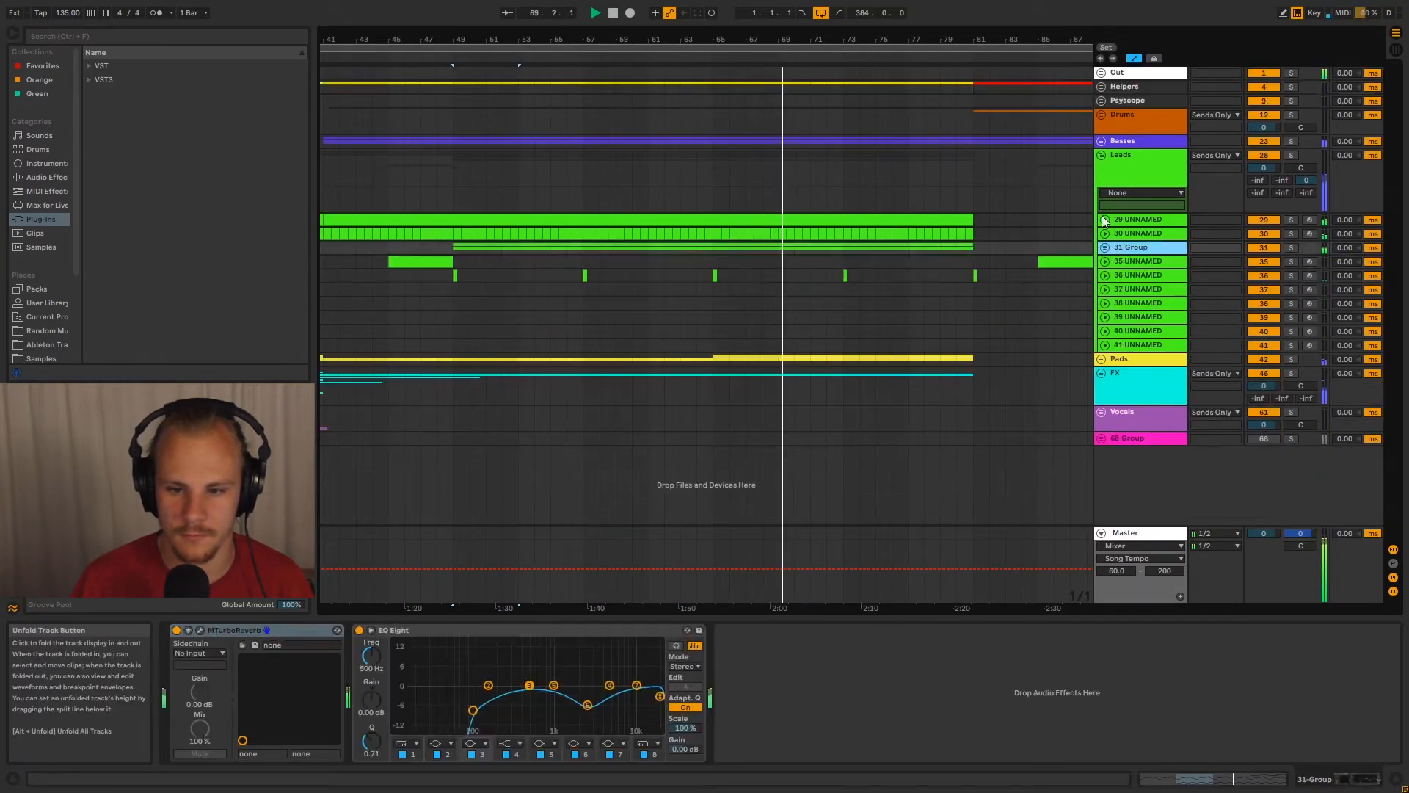
Reopen 31 Group, expand track 32 to compare its two passages, and place the insert marker at bar 49
{"action": "left_click_drag", "start_coordinate": [880, 40], "coordinate": [767, 13]}
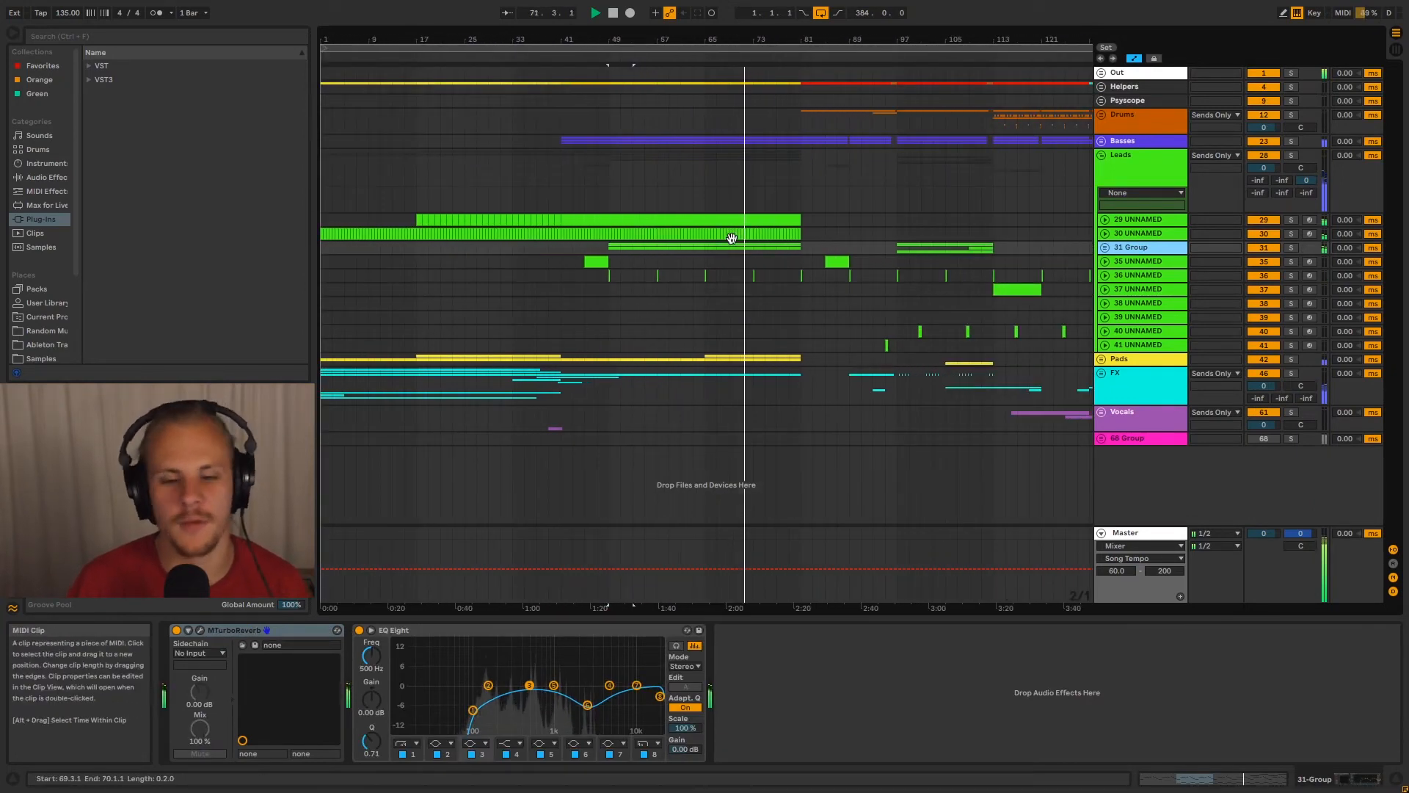
{"action": "left_click", "coordinate": [1105, 248]}
{"action": "left_click", "coordinate": [1108, 300]}
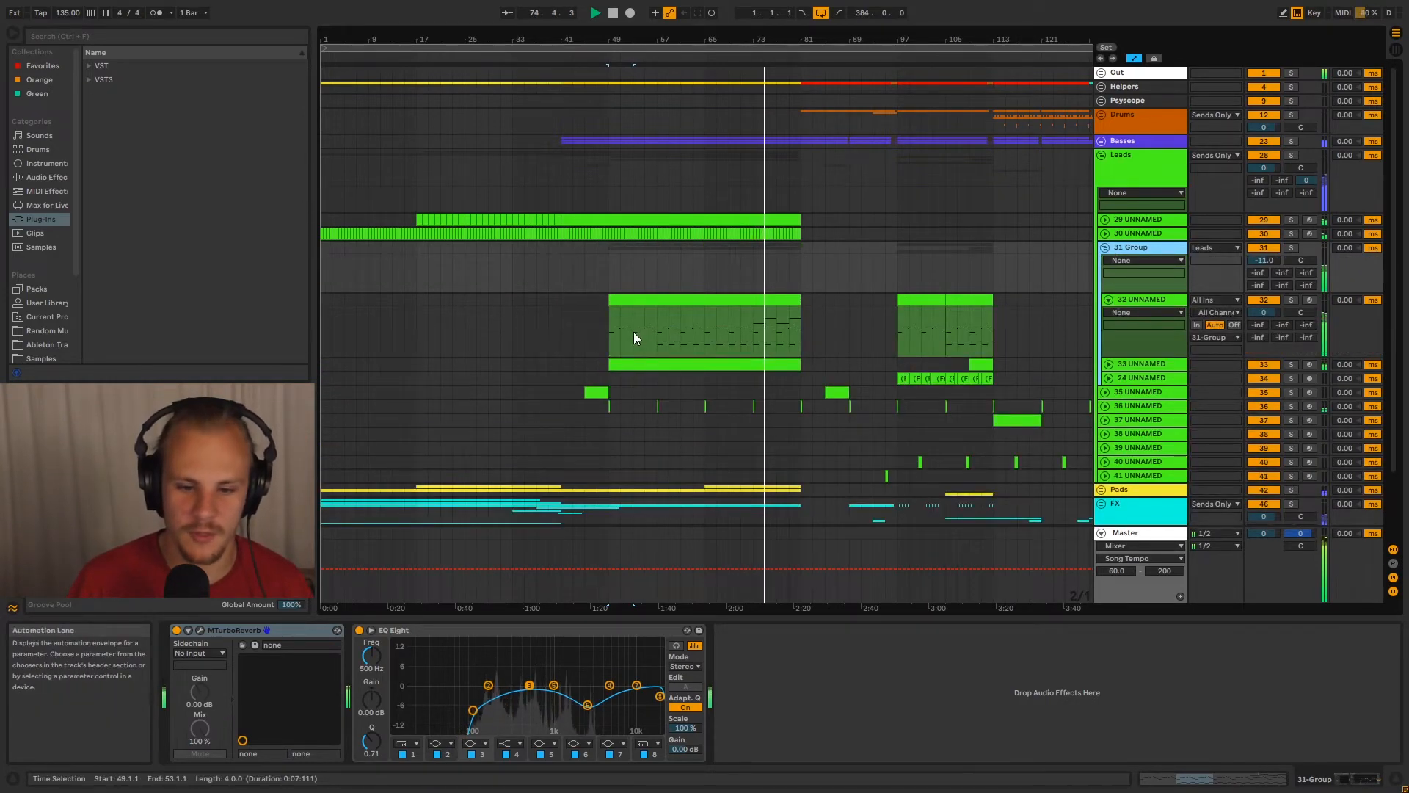
{"action": "left_click", "coordinate": [609, 334]}
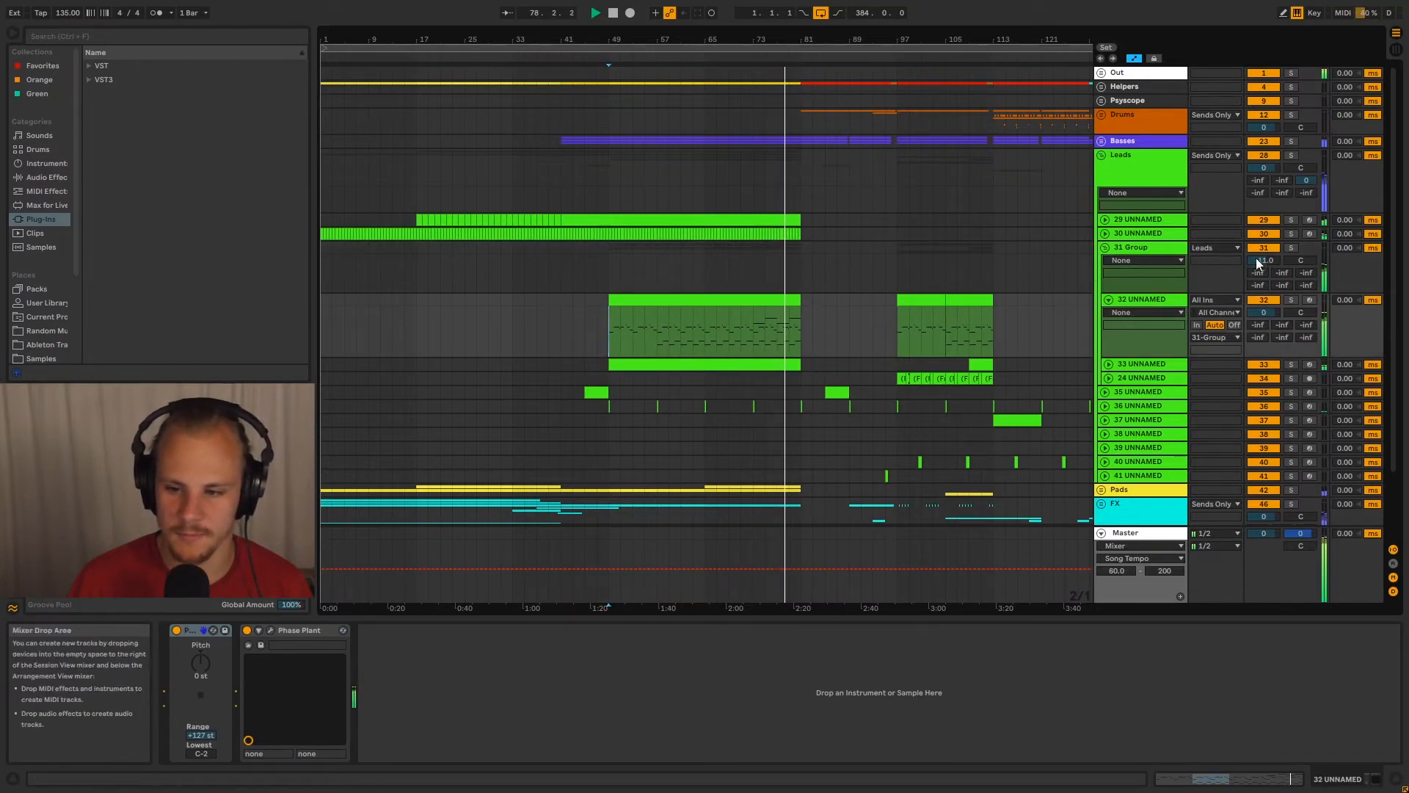
Collapse track 32 and 31 Group, examine the section after bar 81, and stop playback
{"action": "left_click", "coordinate": [1110, 299]}
{"action": "left_click", "coordinate": [1118, 252]}
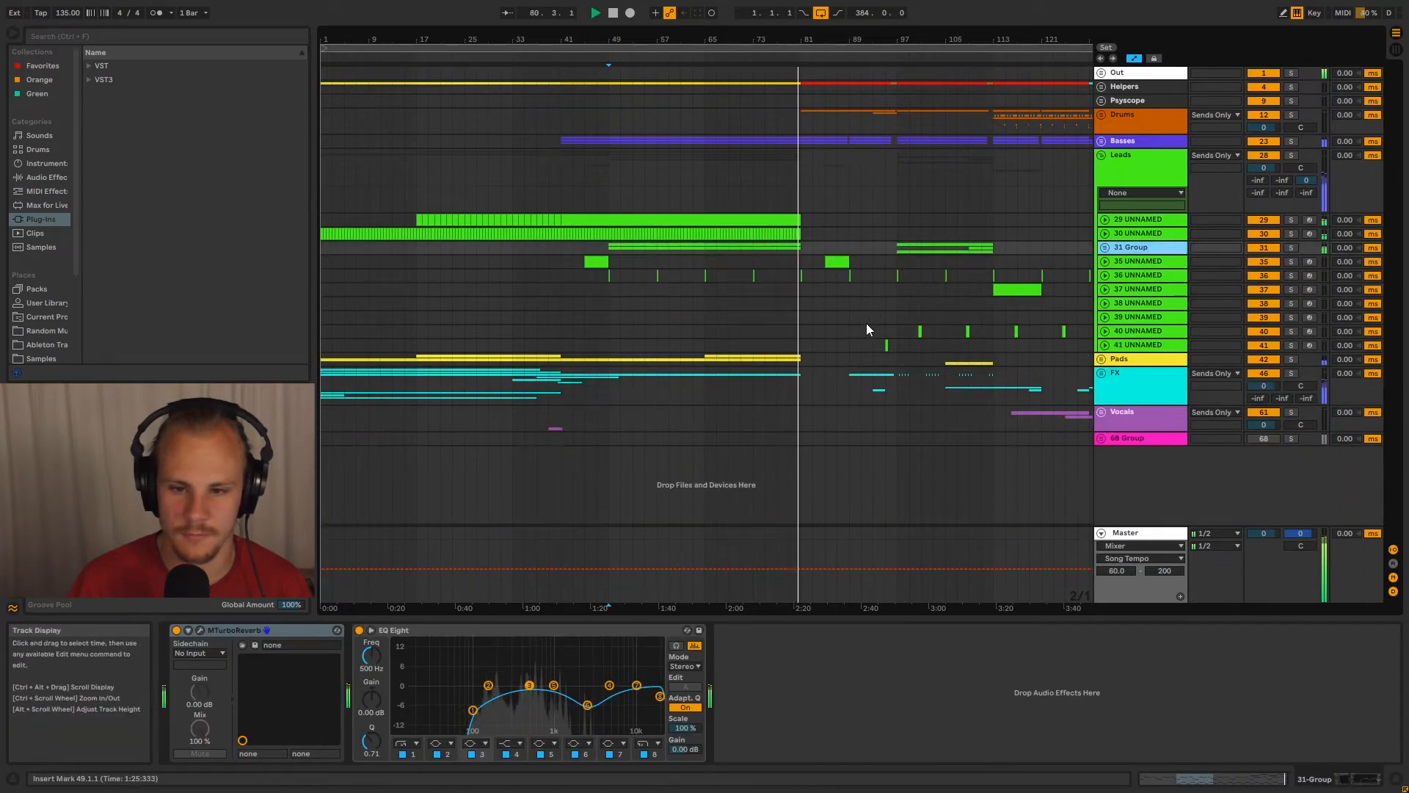
{"action": "left_click_drag", "start_coordinate": [803, 42], "coordinate": [689, 42]}
{"action": "key", "text": "space"}
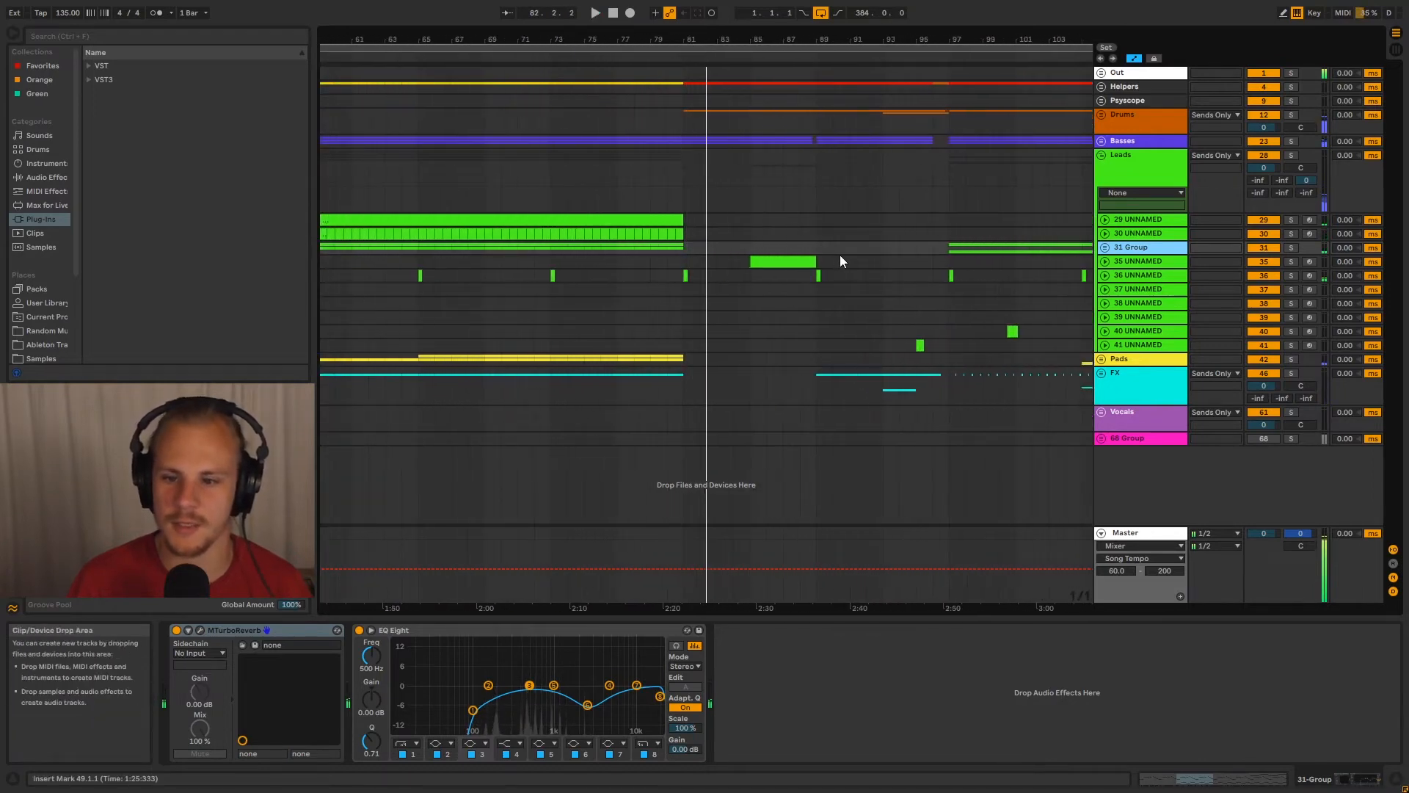
Place the insert marker at bar 97 on 31 Group and play the arrangement from there
{"action": "left_click", "coordinate": [936, 246]}
{"action": "left_click_drag", "start_coordinate": [956, 42], "coordinate": [709, 60]}
{"action": "left_click", "coordinate": [664, 247]}
{"action": "key", "text": "space"}
{"action": "left_click", "coordinate": [682, 247]}
{"action": "left_click_drag", "start_coordinate": [723, 42], "coordinate": [700, 6]}
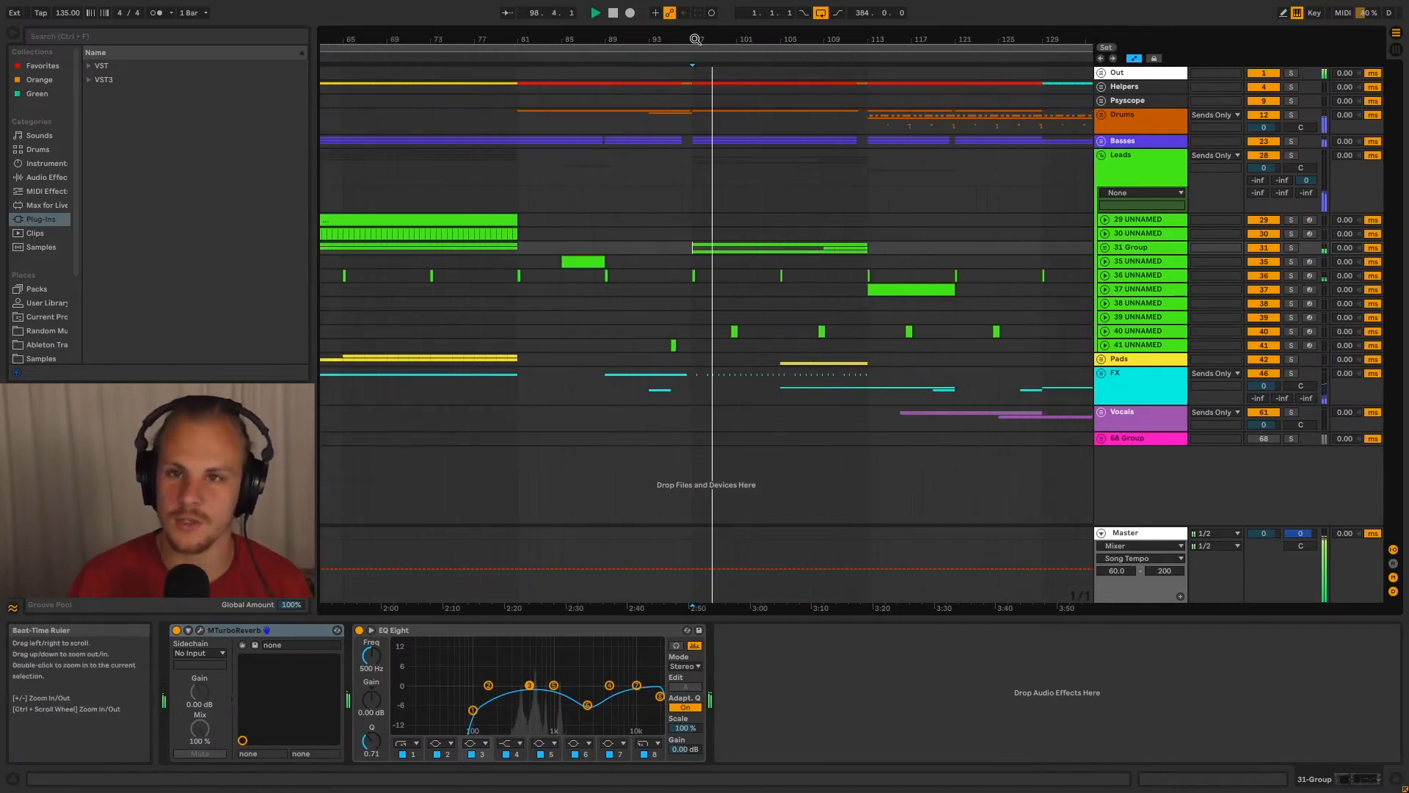
{"action": "left_click_drag", "start_coordinate": [737, 41], "coordinate": [737, 16]}
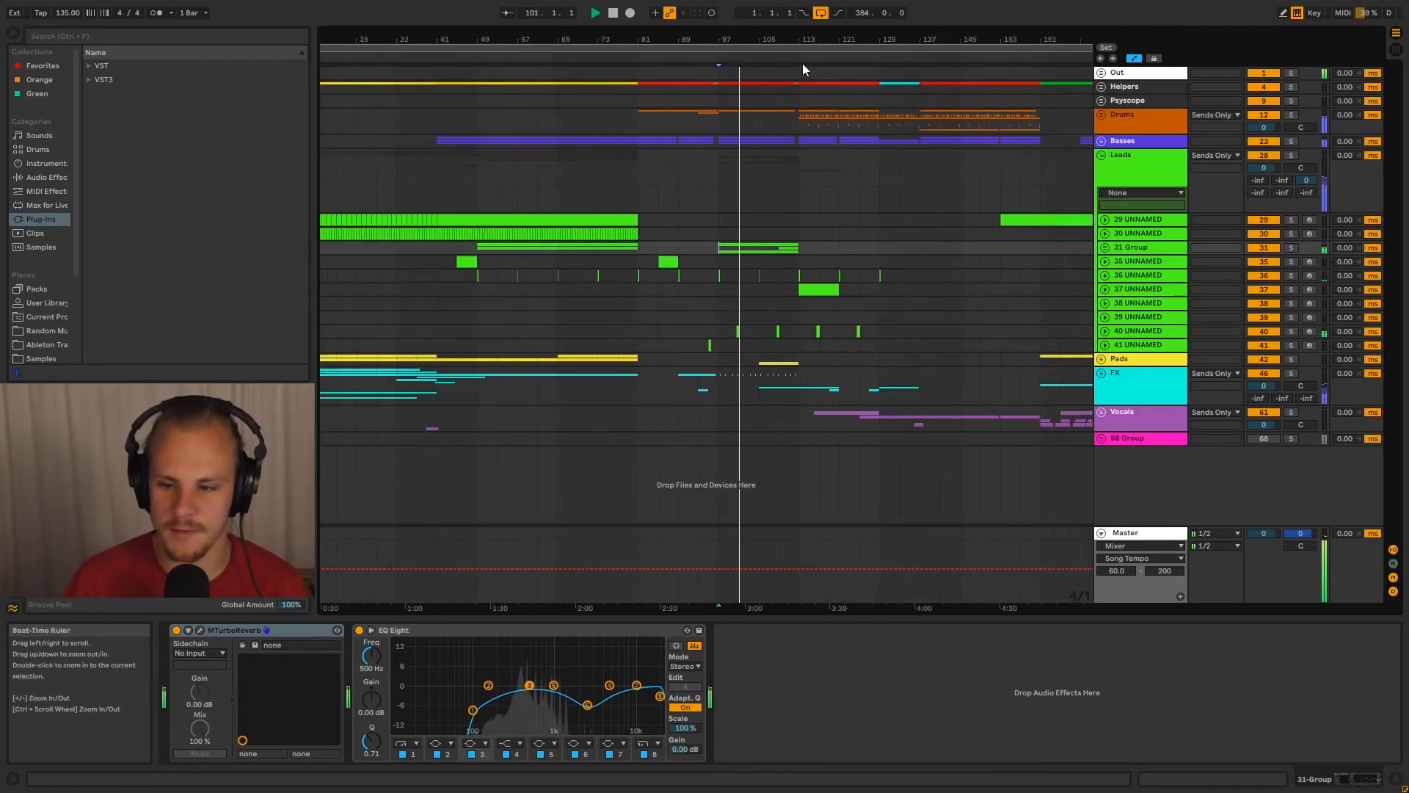
Unfold 31 Group, expand track 32, and highlight its passage from bar 97 to bar 113
{"action": "left_click", "coordinate": [1105, 248]}
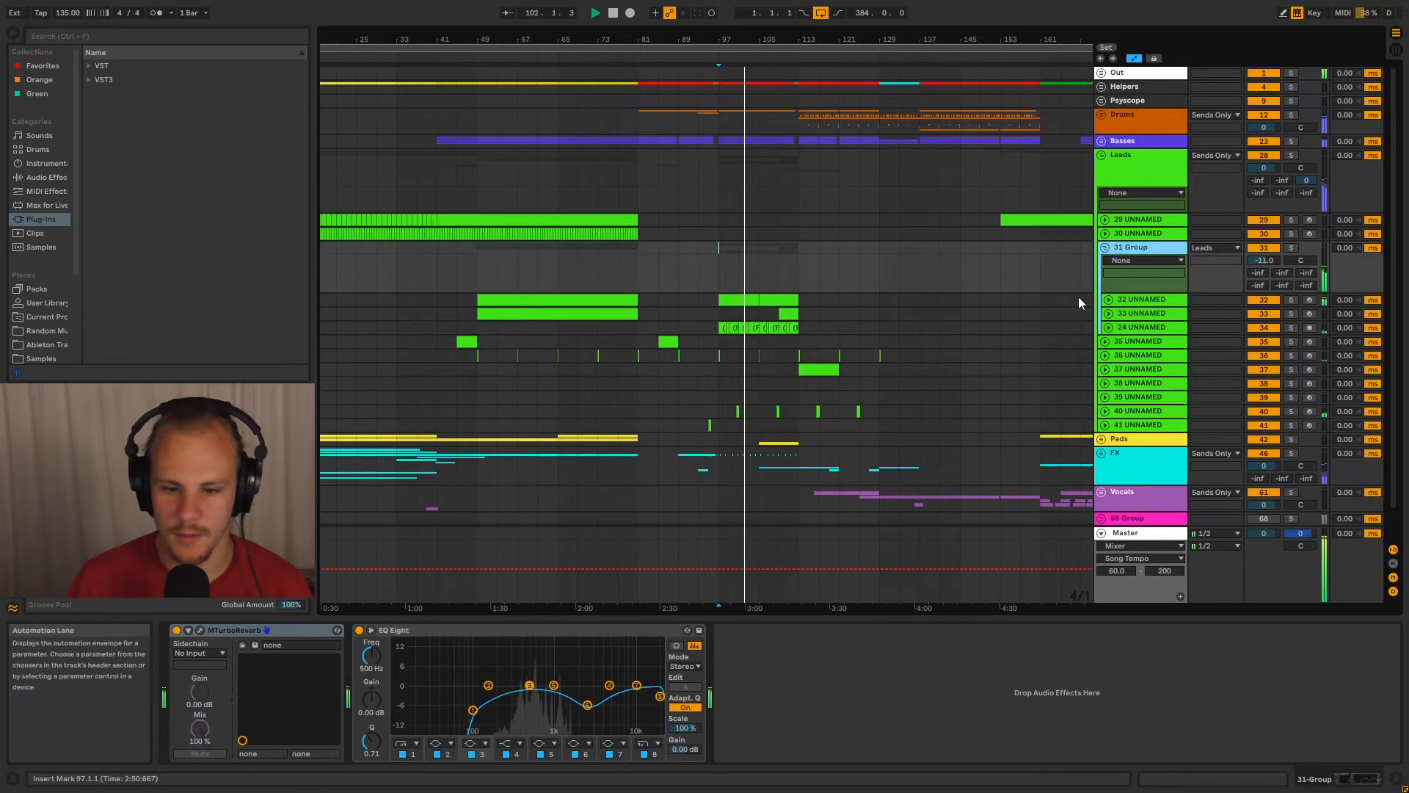
{"action": "left_click", "coordinate": [1108, 300]}
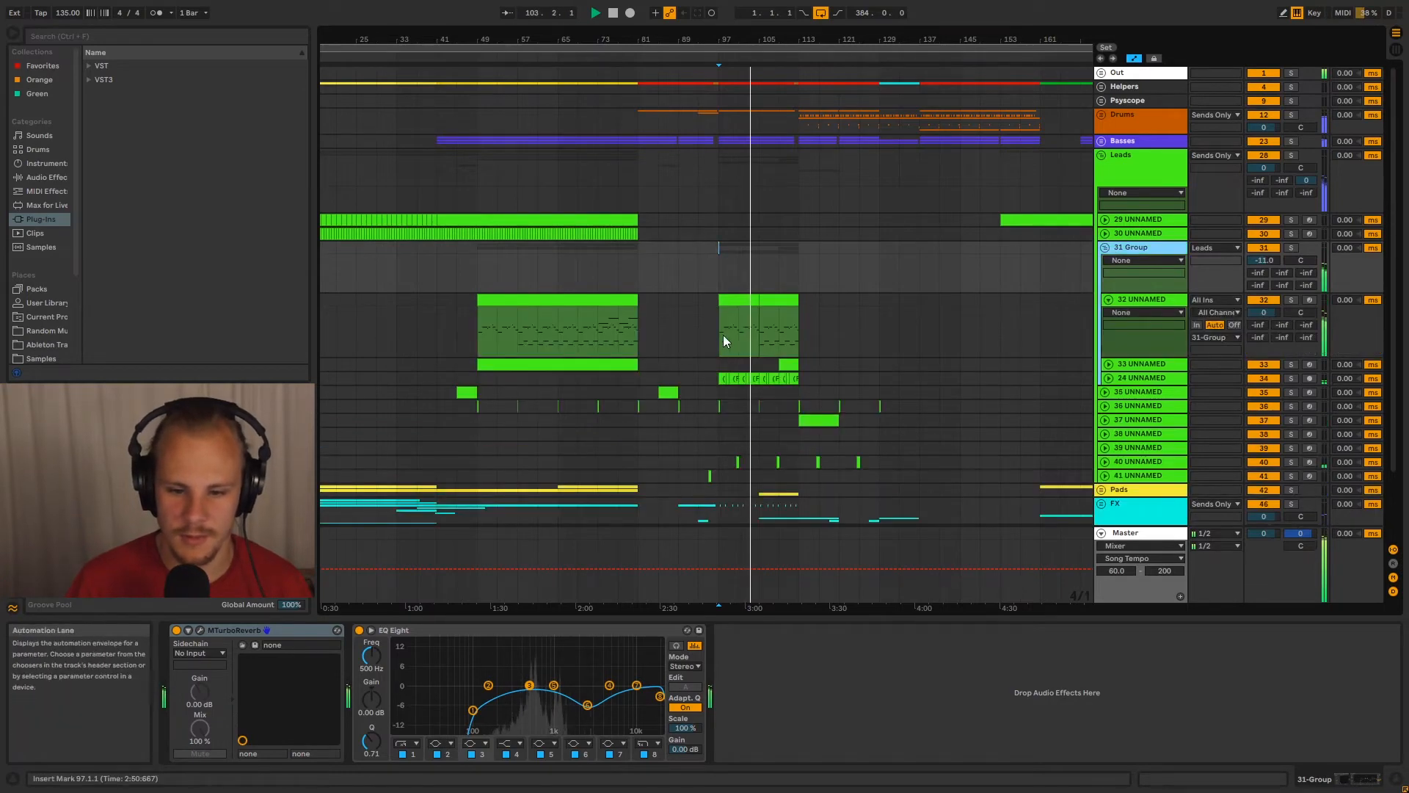
{"action": "left_click_drag", "start_coordinate": [722, 338], "coordinate": [804, 339]}
{"action": "left_click", "coordinate": [767, 338]}
{"action": "left_click_drag", "start_coordinate": [762, 40], "coordinate": [762, 80]}
Expand track 33, highlight its short clip from about bar 109, and place the insert marker at bar 113
{"action": "left_click", "coordinate": [1106, 363]}
{"action": "left_click_drag", "start_coordinate": [864, 409], "coordinate": [979, 405]}
{"action": "left_click", "coordinate": [966, 406]}
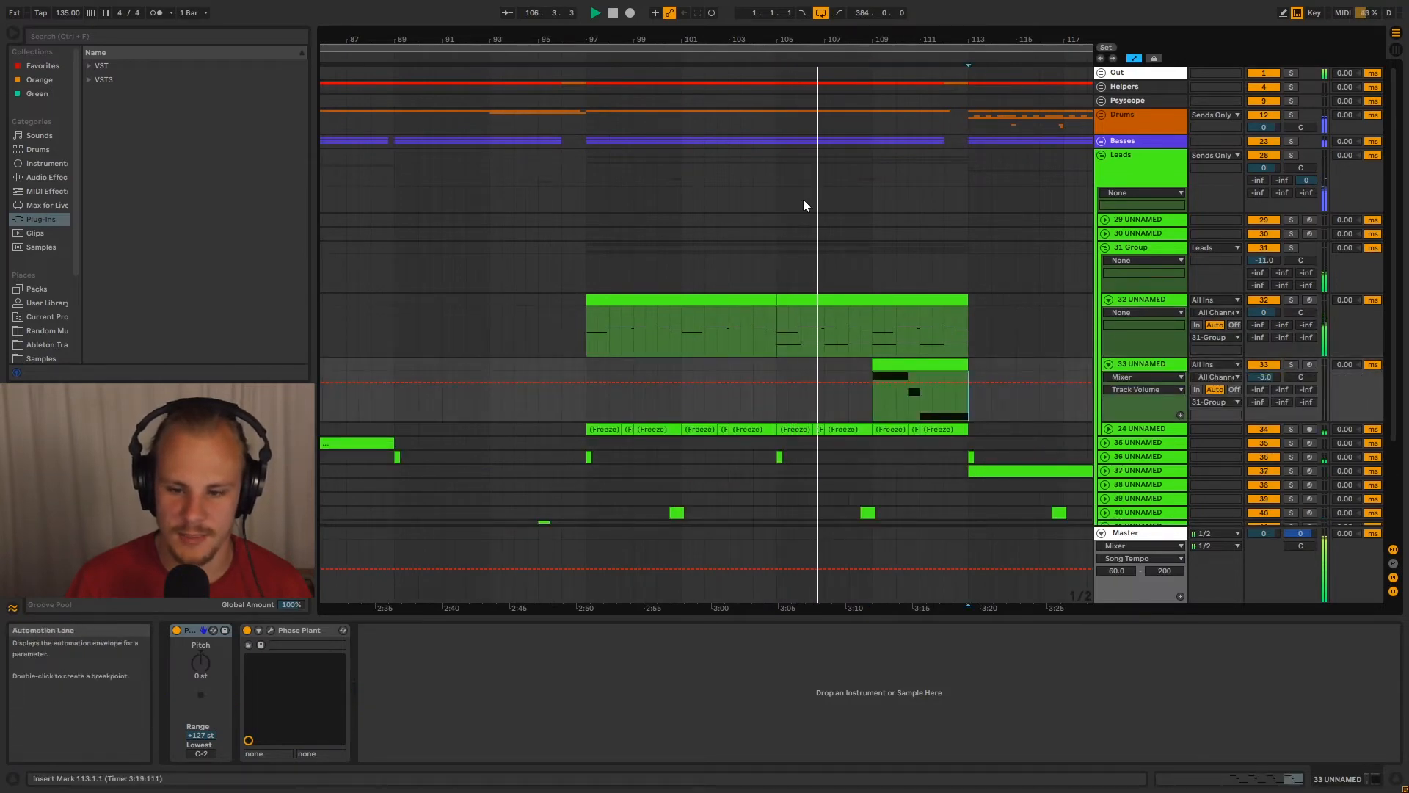
Expand the 24 UNNAMED track in 31 Group to inspect its frozen audio clips
{"action": "scroll", "coordinate": [1015, 417], "scroll_direction": "down", "scroll_amount": 3}
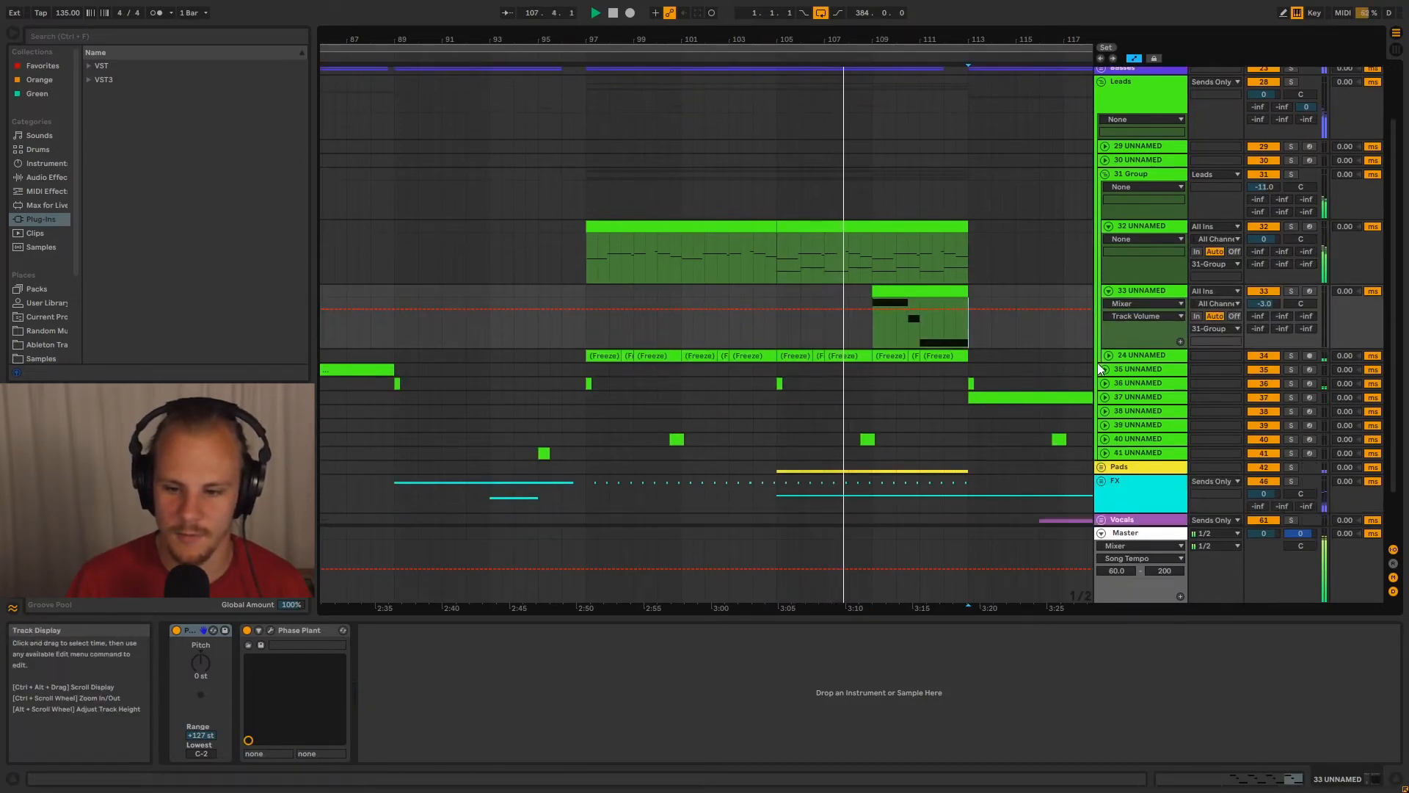
{"action": "left_click", "coordinate": [1109, 355]}
{"action": "left_click", "coordinate": [1155, 355]}
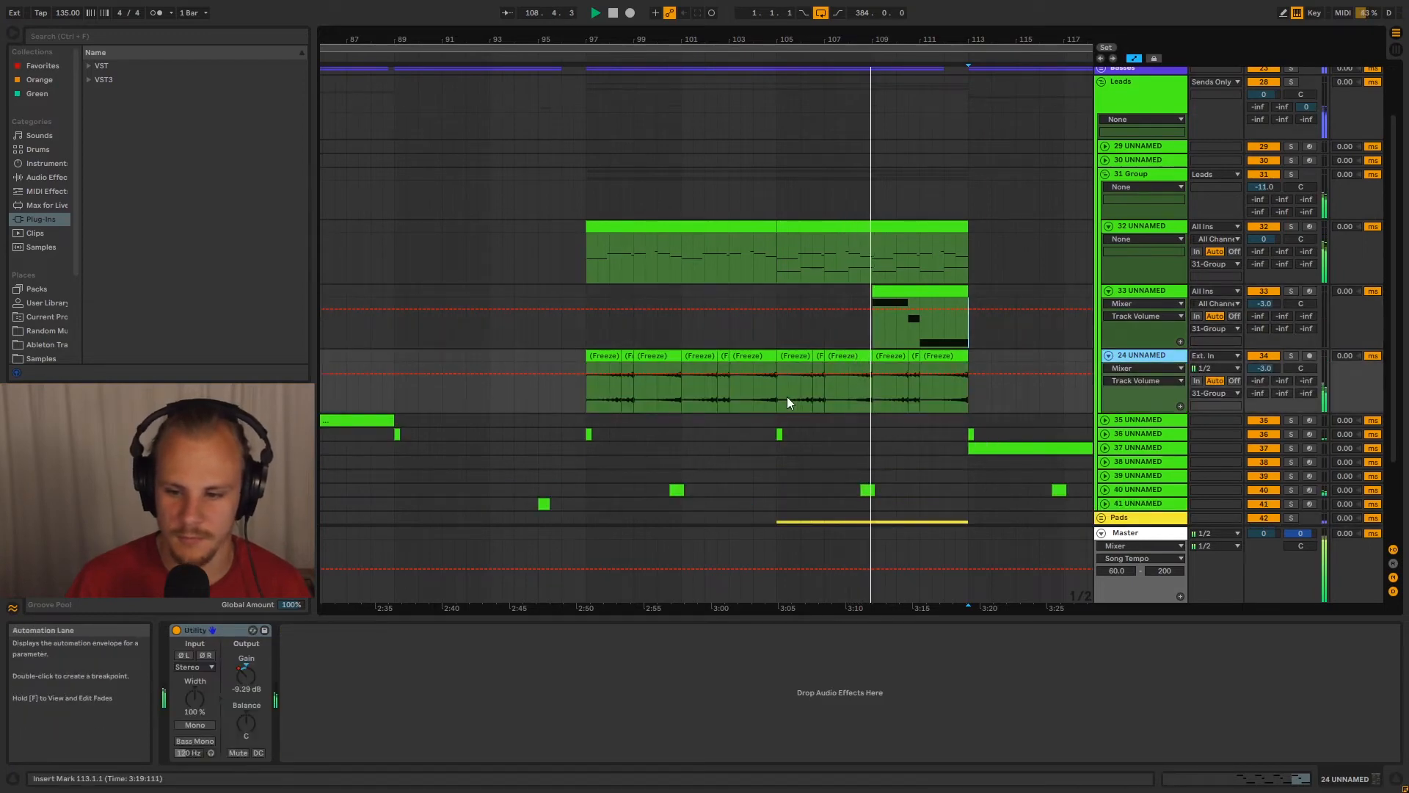
Collapse tracks 24, 33 and 32 and fold 31 Group
{"action": "left_click", "coordinate": [1108, 356]}
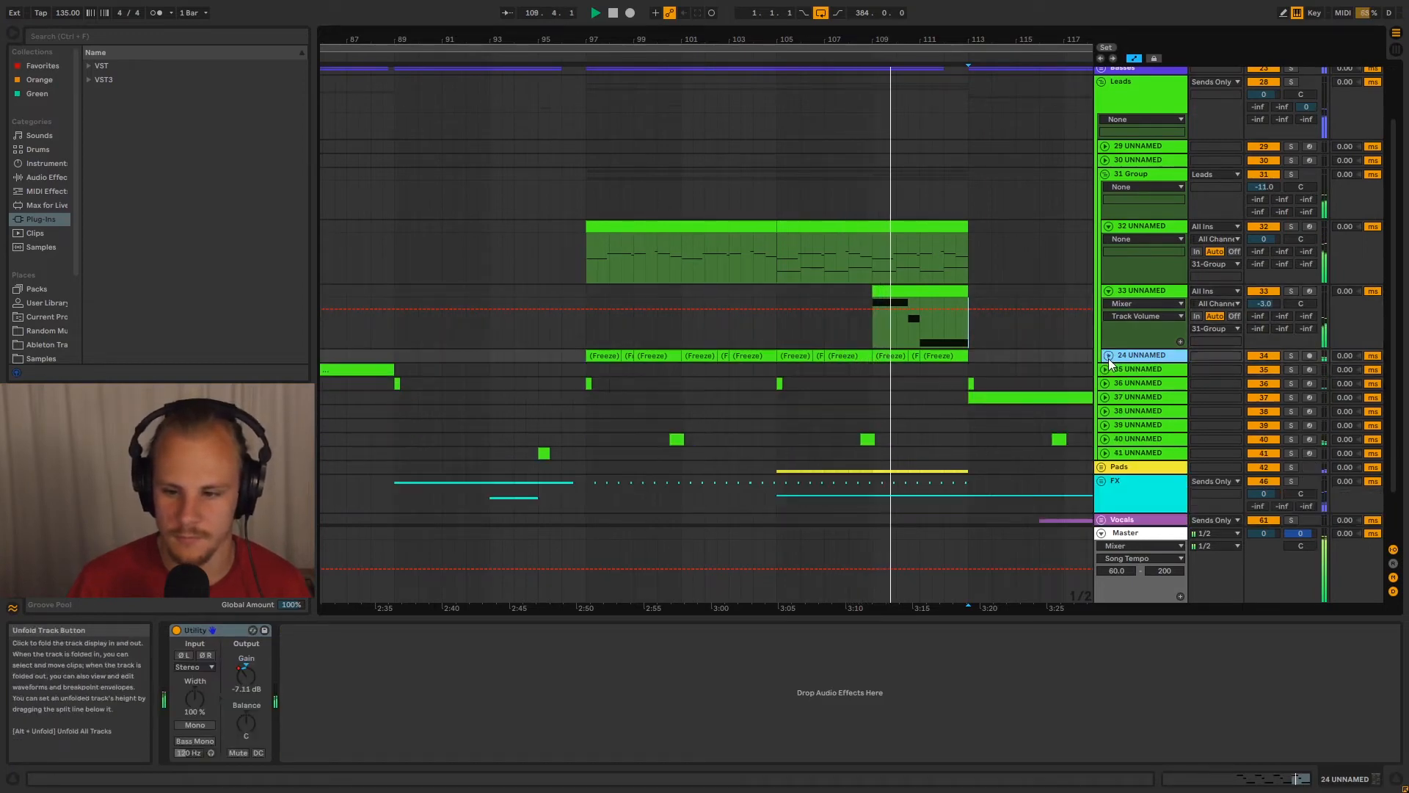
{"action": "left_click", "coordinate": [1109, 291]}
{"action": "left_click", "coordinate": [1109, 226]}
{"action": "left_click", "coordinate": [1105, 174]}
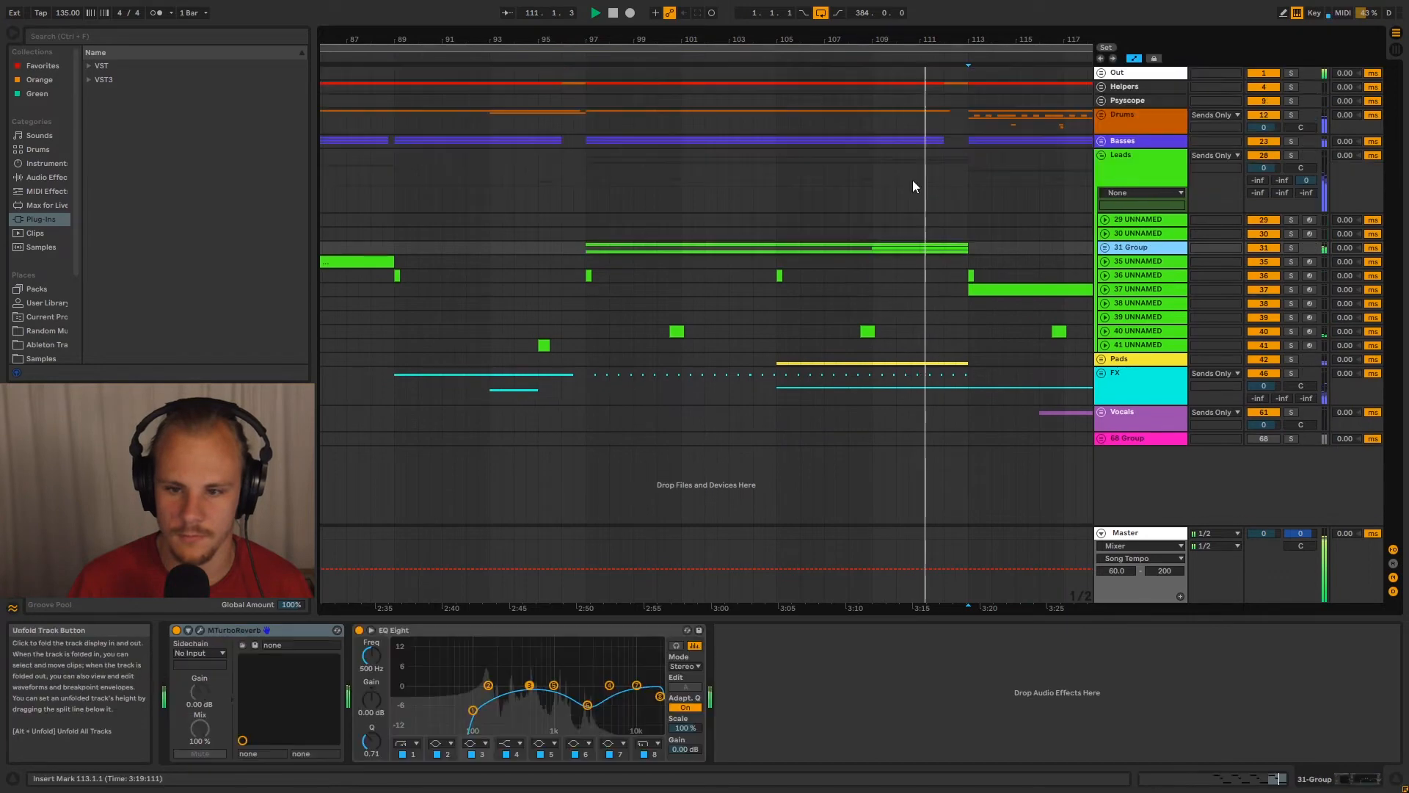
Place the insert marker at bar 111 of the Leads group, stop playback, and look over the full arrangement
{"action": "mouse_move", "coordinate": [939, 40]}
{"action": "left_mouse_down"}
{"action": "mouse_move", "coordinate": [888, 50]}
{"action": "mouse_move", "coordinate": [830, 18]}
{"action": "left_mouse_up"}
{"action": "left_click", "coordinate": [830, 208]}
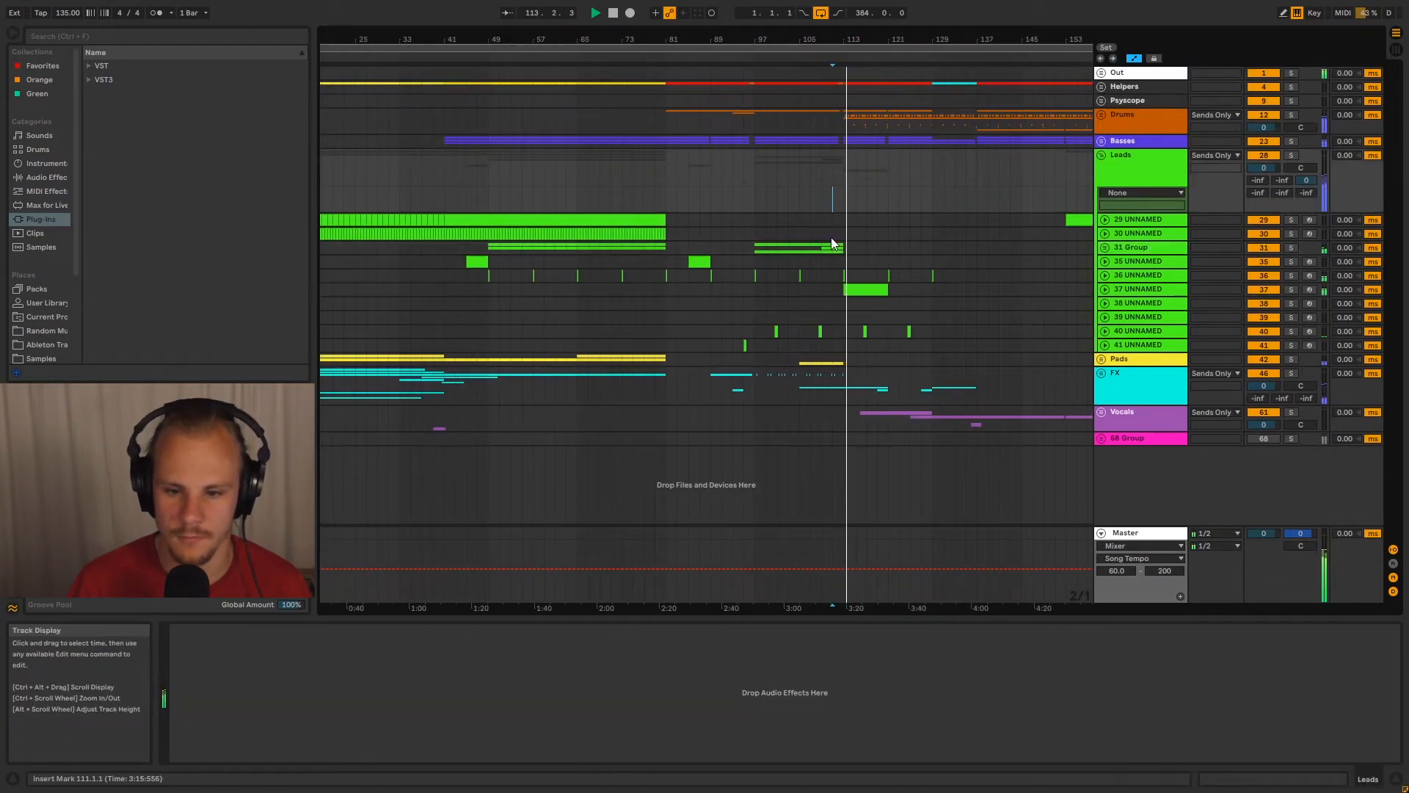
{"action": "left_click", "coordinate": [1156, 184]}
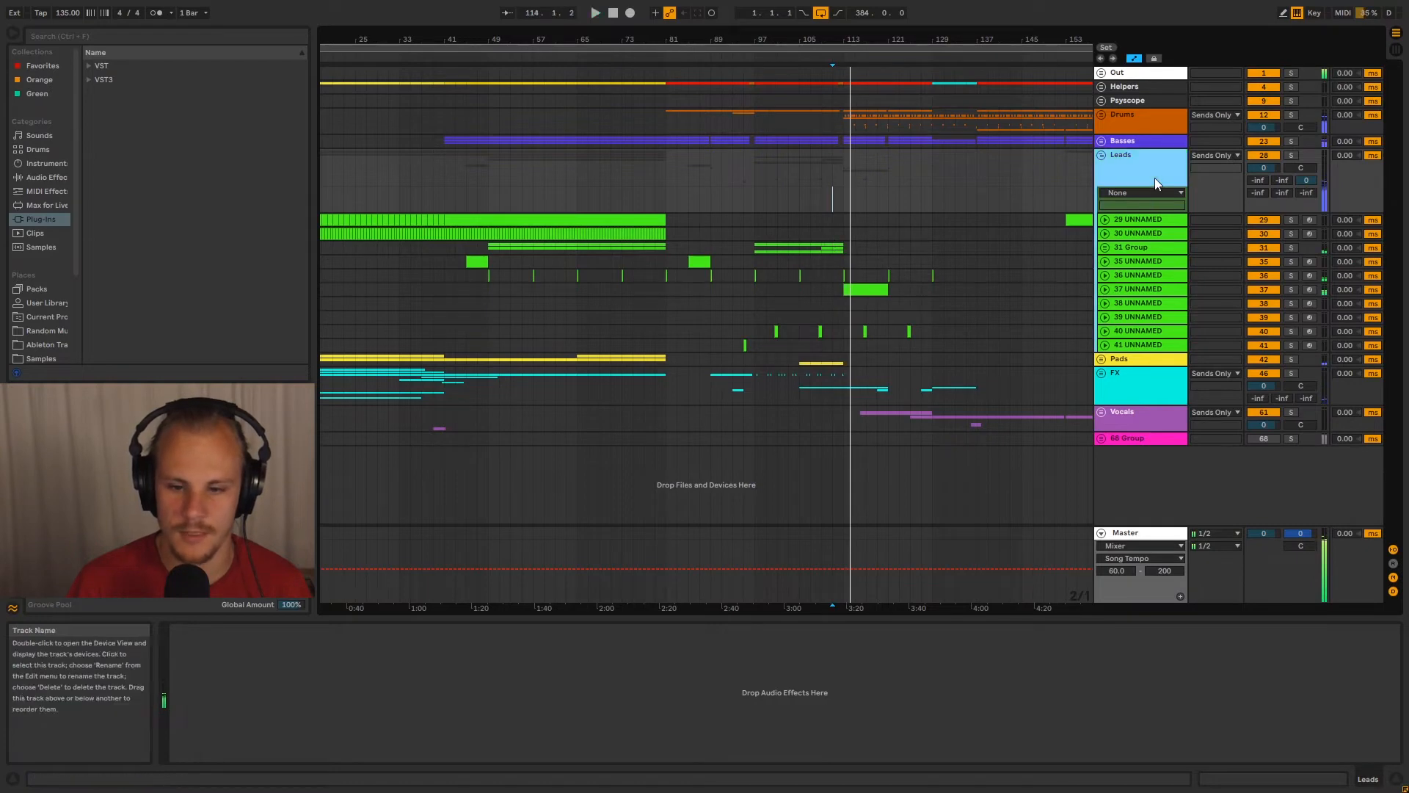
{"action": "left_click_drag", "start_coordinate": [835, 44], "coordinate": [562, 28]}
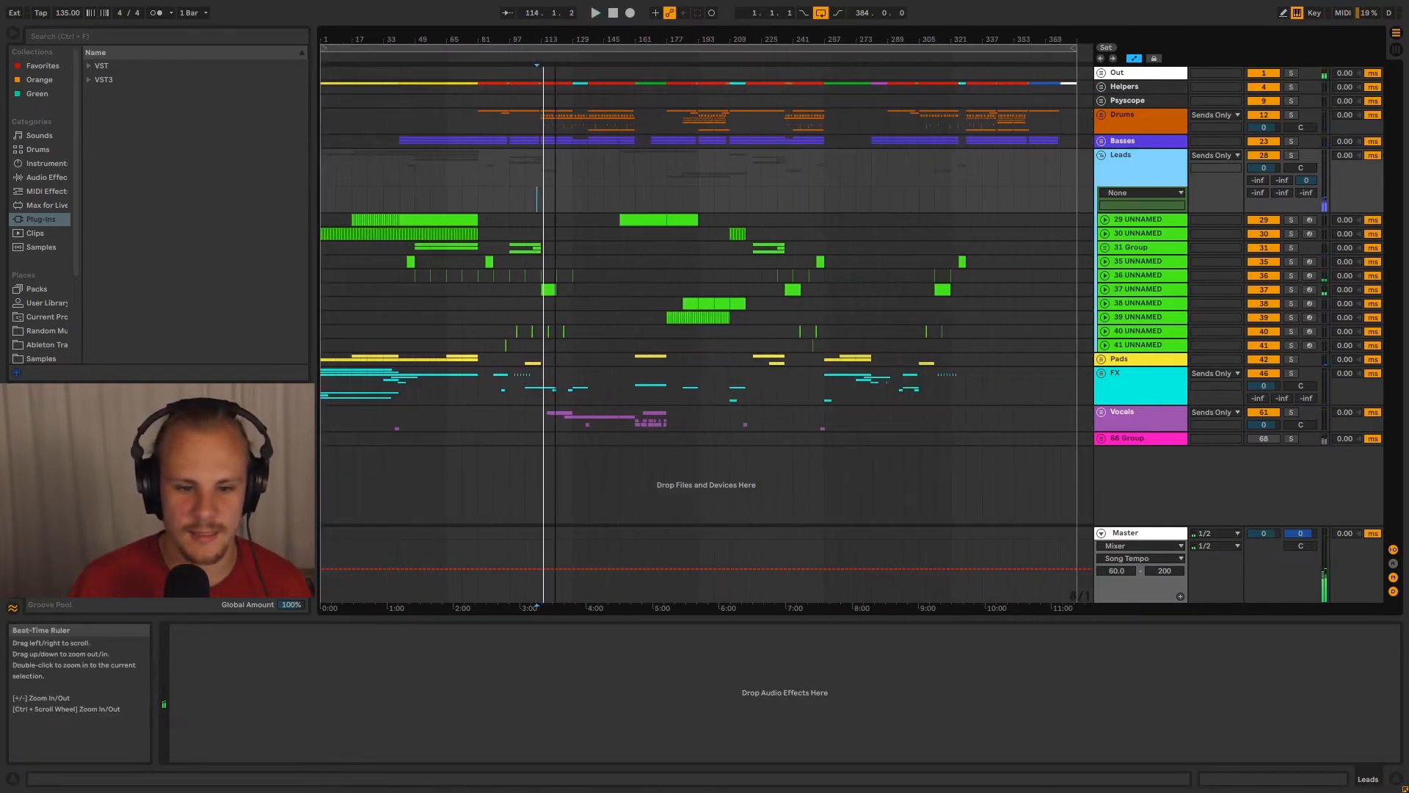
Highlight 31 Group from bar 49 to bar 257, and place the insert marker at bar 257
{"action": "left_click_drag", "start_coordinate": [417, 249], "coordinate": [826, 250]}
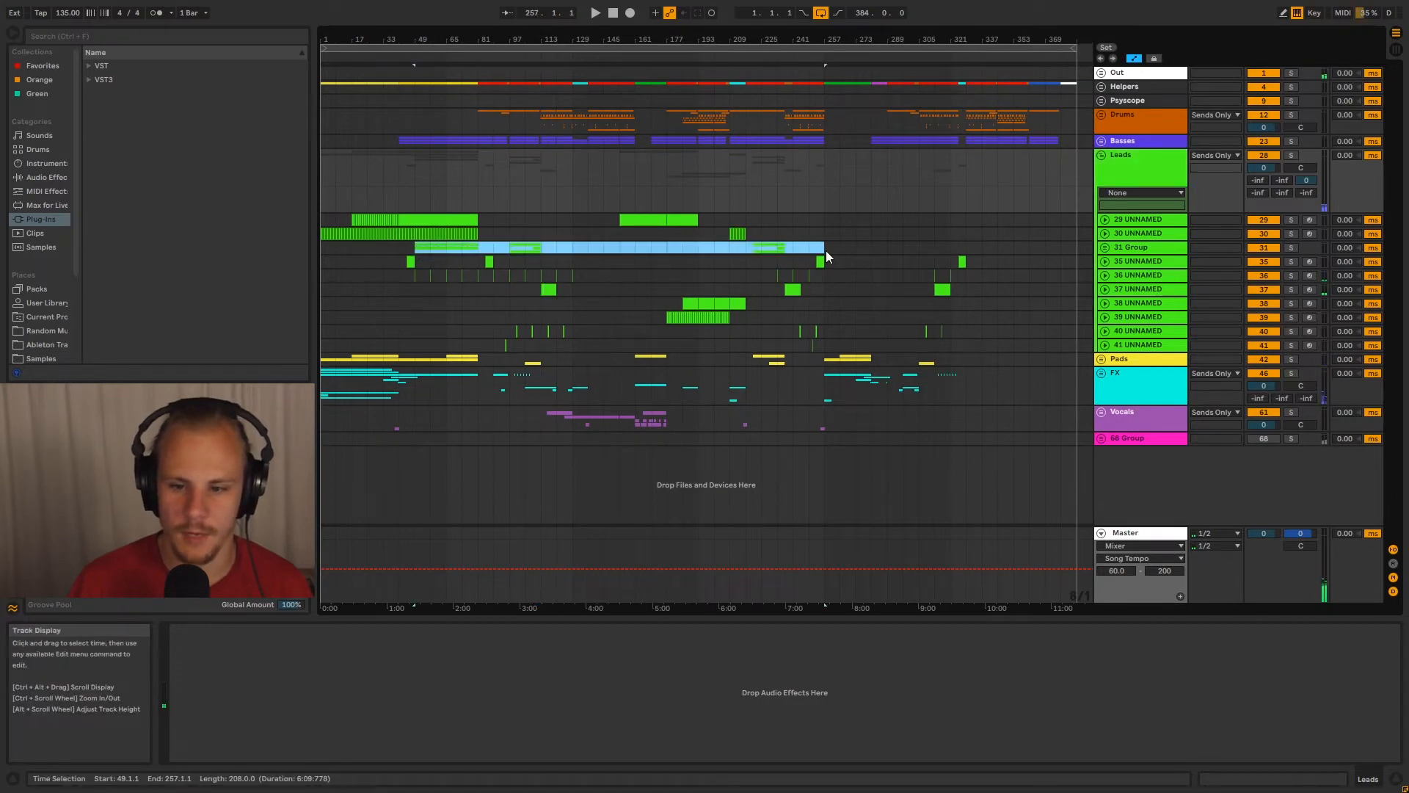
{"action": "left_click", "coordinate": [826, 249]}
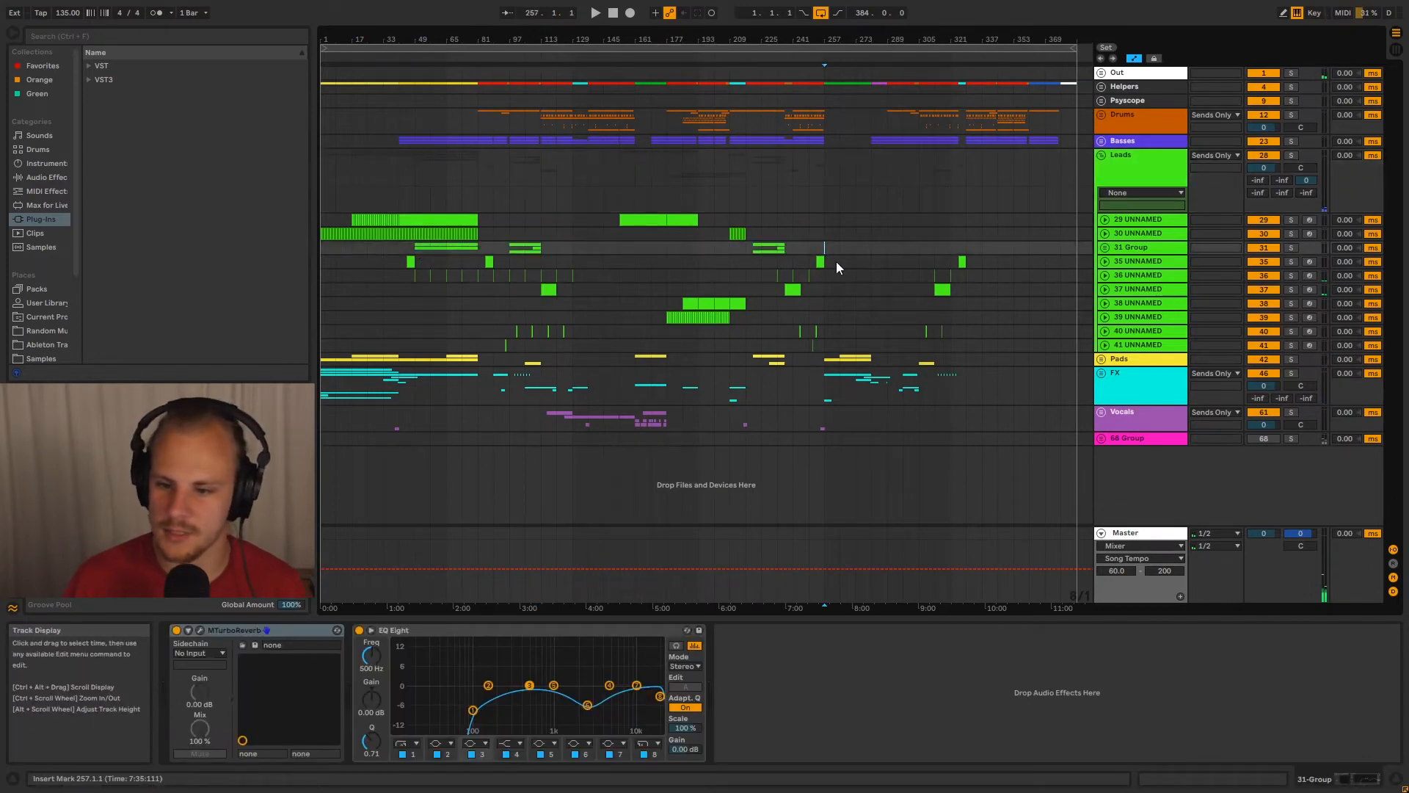
Unfold the Pads group and select the track 43 clip spanning bars 161 to 177 for a closer look
{"action": "left_click", "coordinate": [1101, 361]}
{"action": "scroll", "coordinate": [919, 359], "scroll_direction": "down", "scroll_amount": 3}
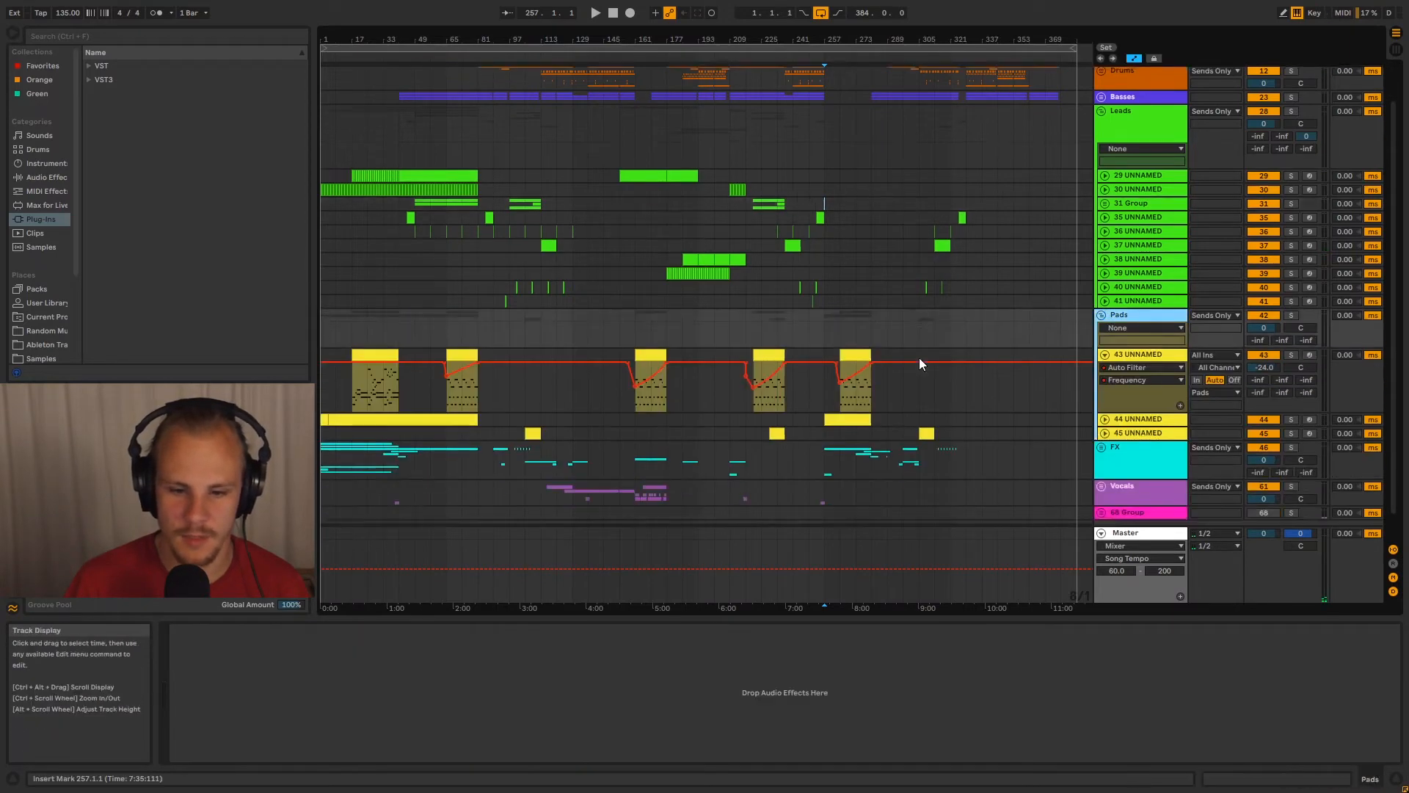
{"action": "left_click", "coordinate": [642, 323]}
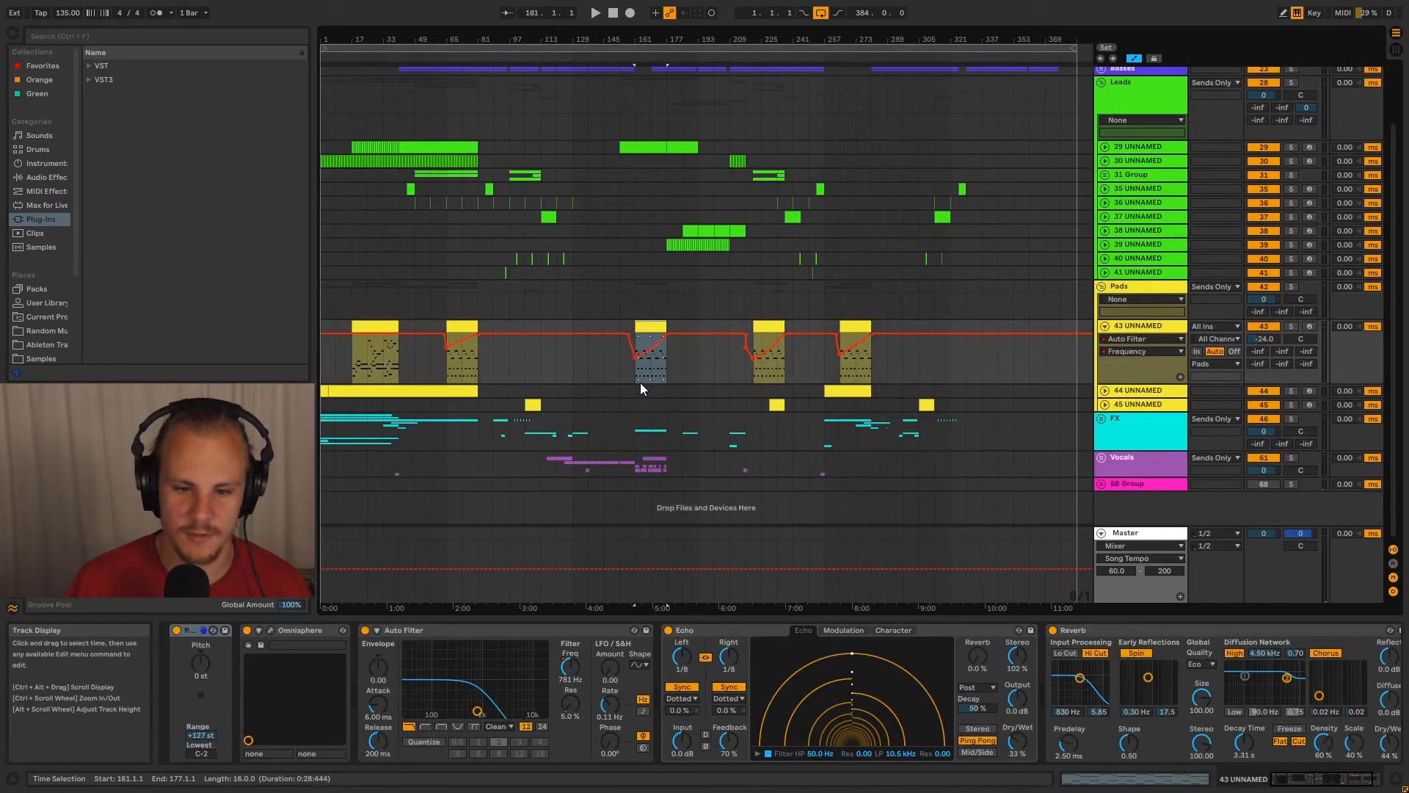
{"action": "left_click_drag", "start_coordinate": [632, 59], "coordinate": [680, 425]}
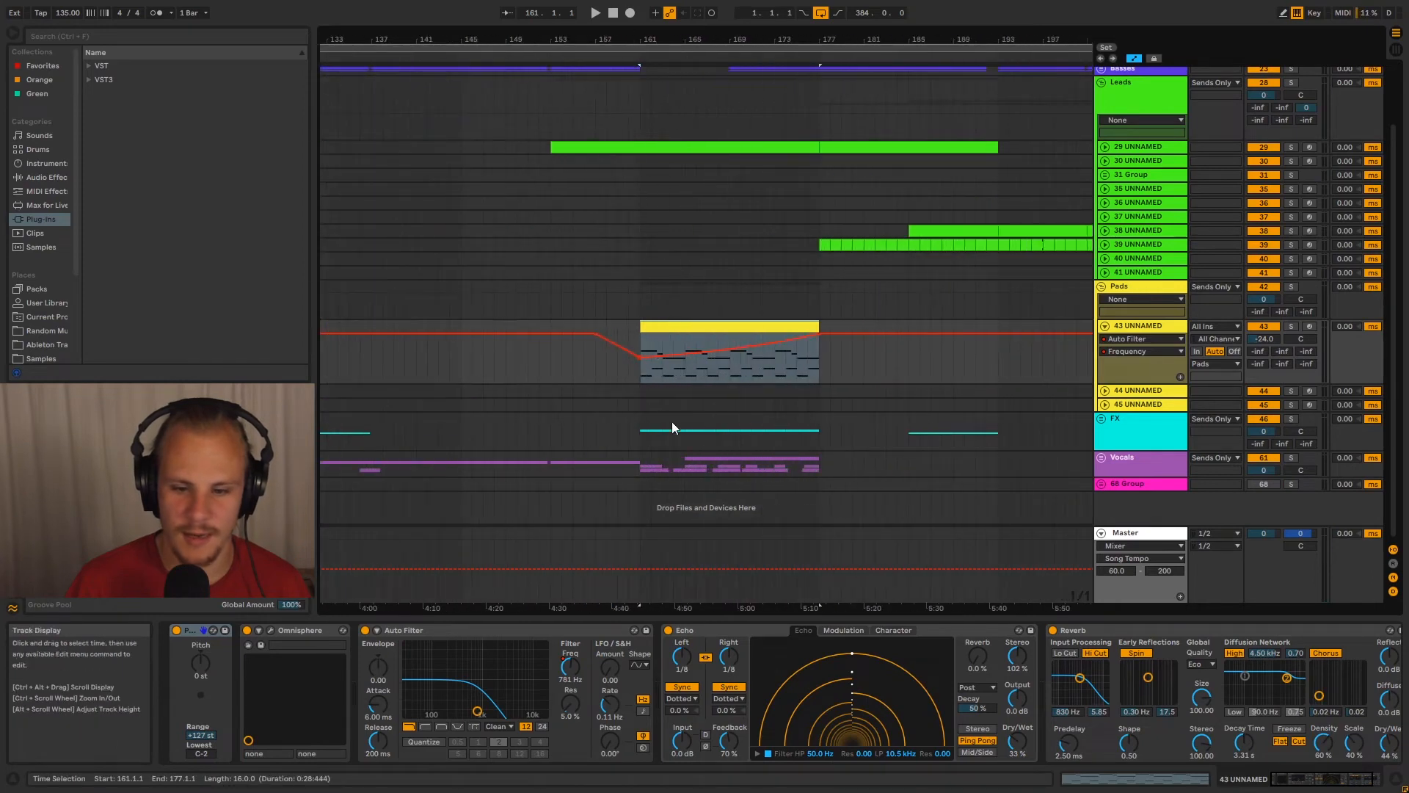
Solo track 43 in the Pads group and highlight bars 161 to 165 of its clip
{"action": "left_click", "coordinate": [1291, 326]}
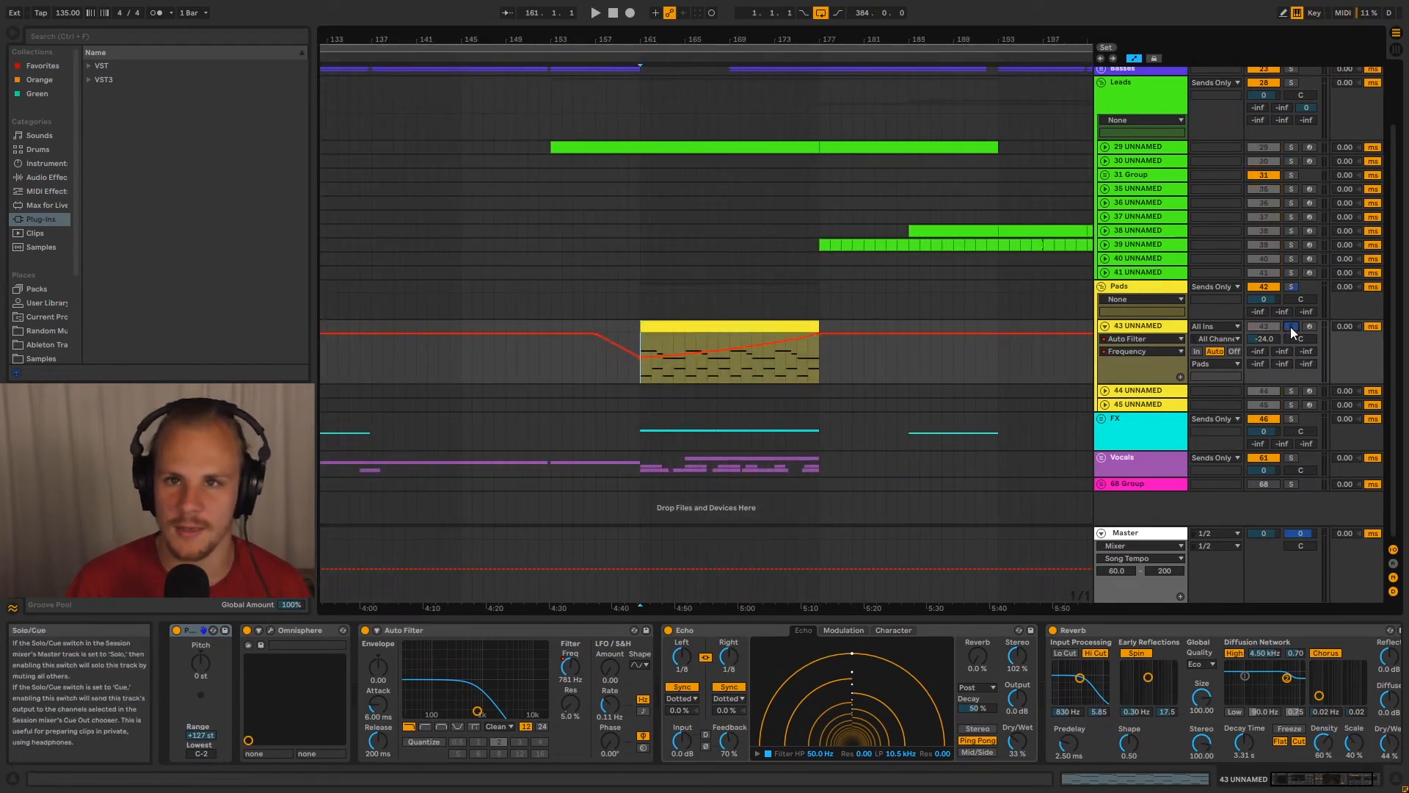
{"action": "scroll", "coordinate": [807, 184], "scroll_direction": "up", "scroll_amount": 3}
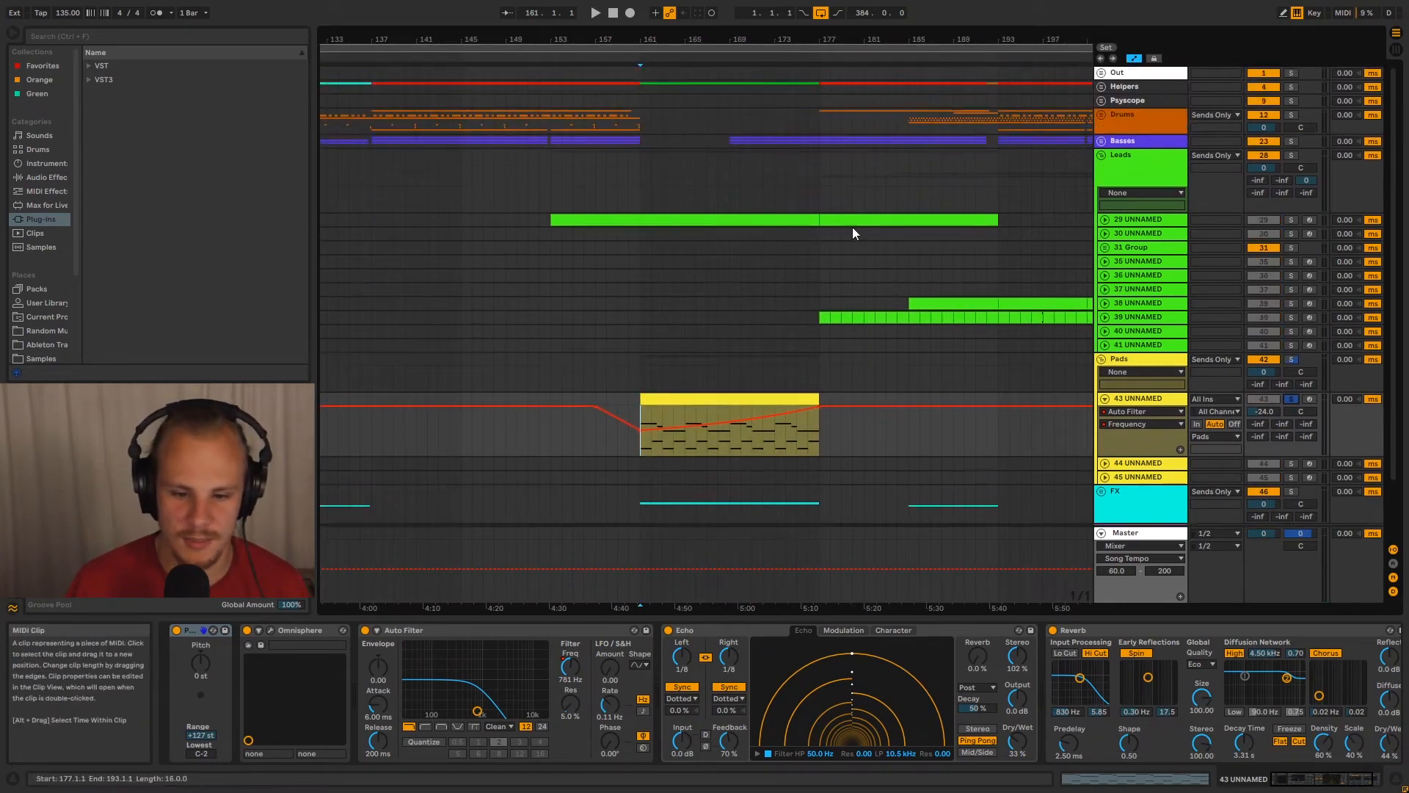
{"action": "left_click_drag", "start_coordinate": [642, 448], "coordinate": [685, 447]}
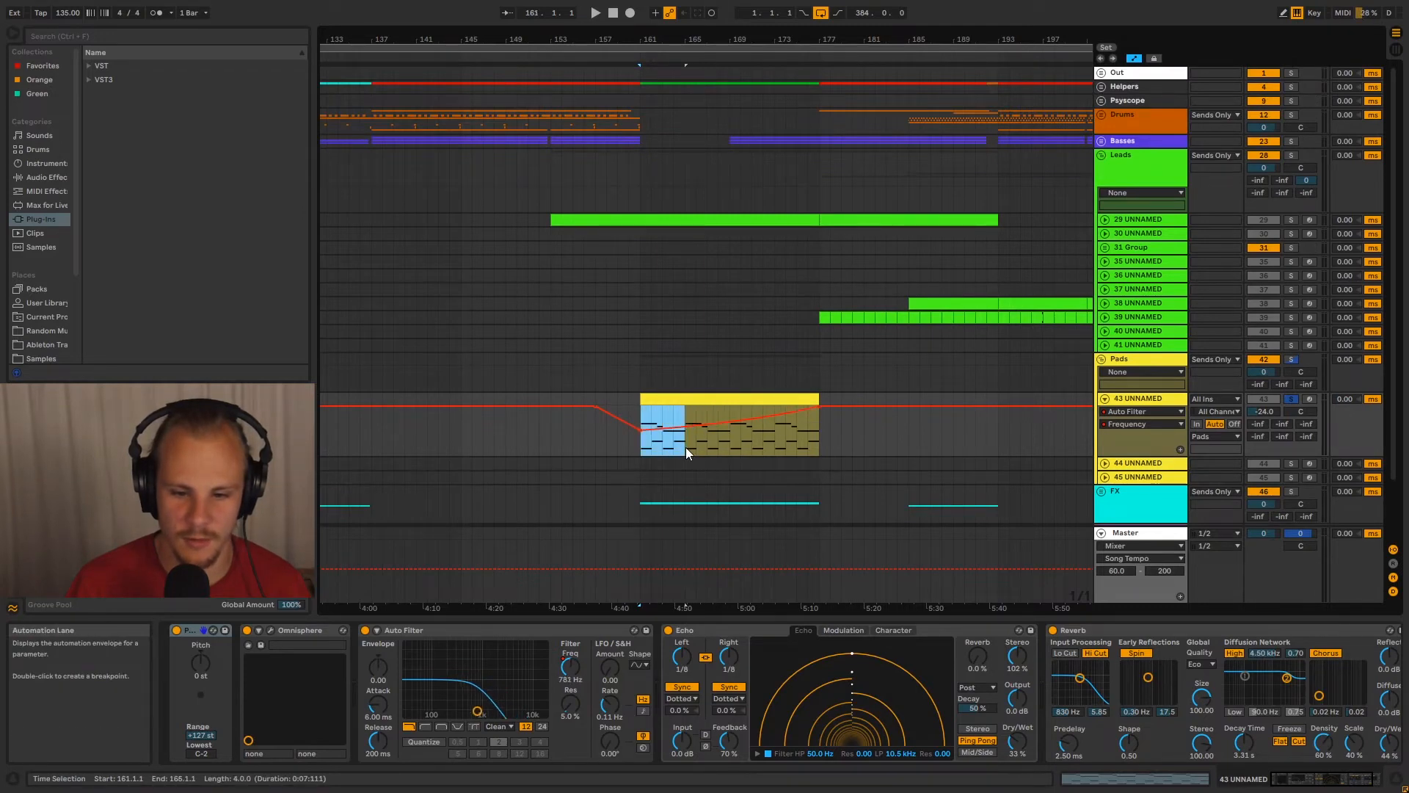
Unfold 31 Group, expand track 33, and highlight the four-bar note pattern starting at bar 65
{"action": "left_click", "coordinate": [1105, 247]}
{"action": "left_click_drag", "start_coordinate": [500, 41], "coordinate": [1181, 43]}
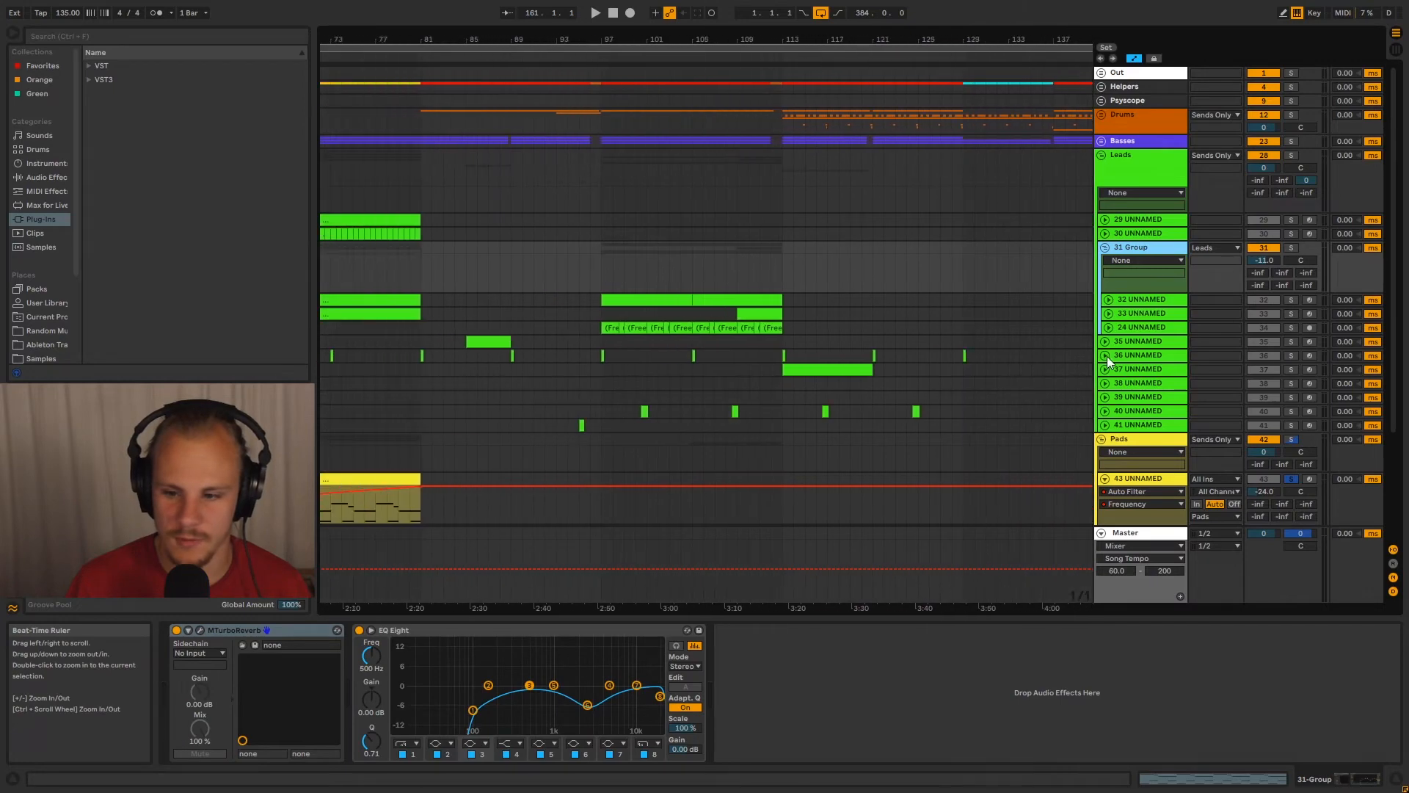
{"action": "left_click", "coordinate": [1108, 314]}
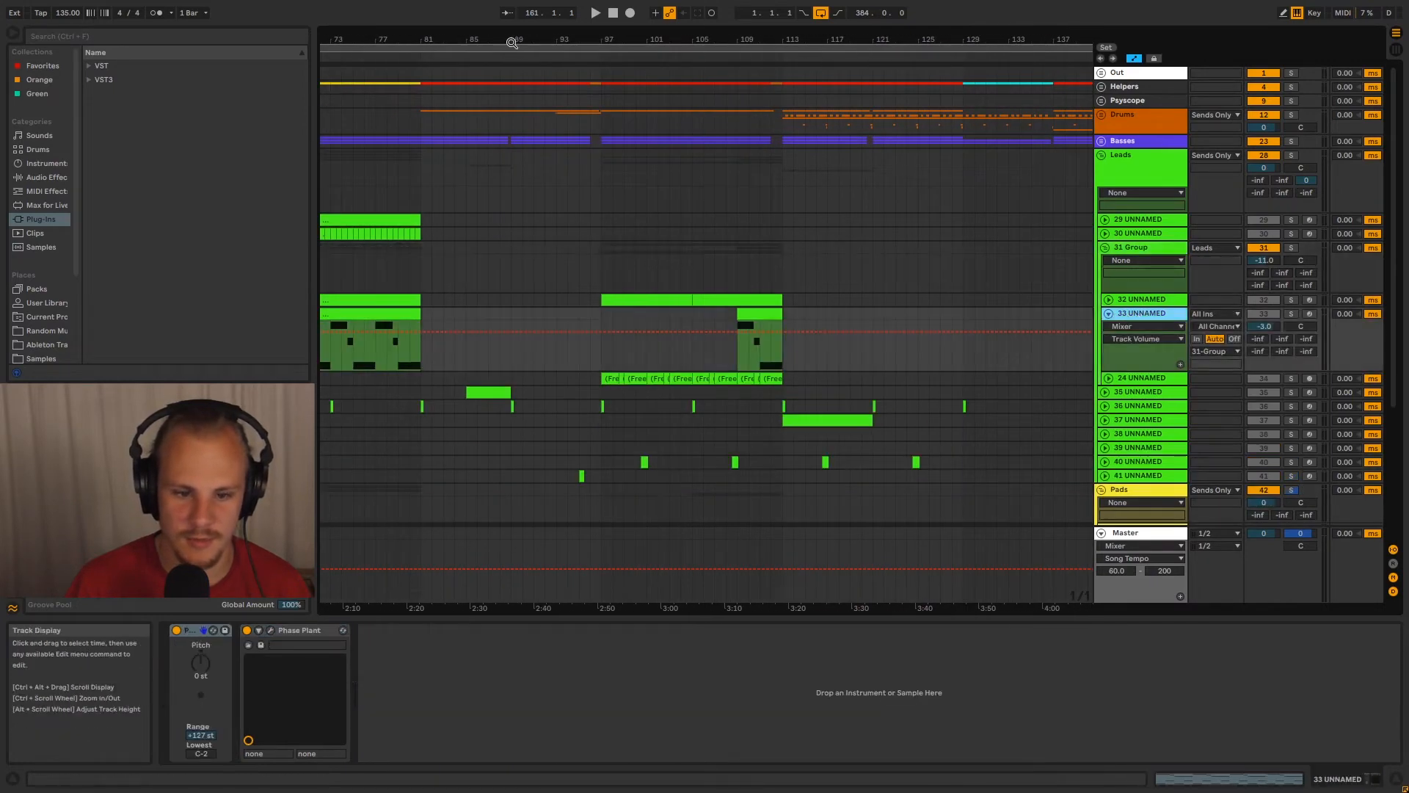
{"action": "scroll", "coordinate": [693, 121], "scroll_direction": "left", "scroll_amount": 5}
{"action": "left_click_drag", "start_coordinate": [460, 354], "coordinate": [501, 352]}
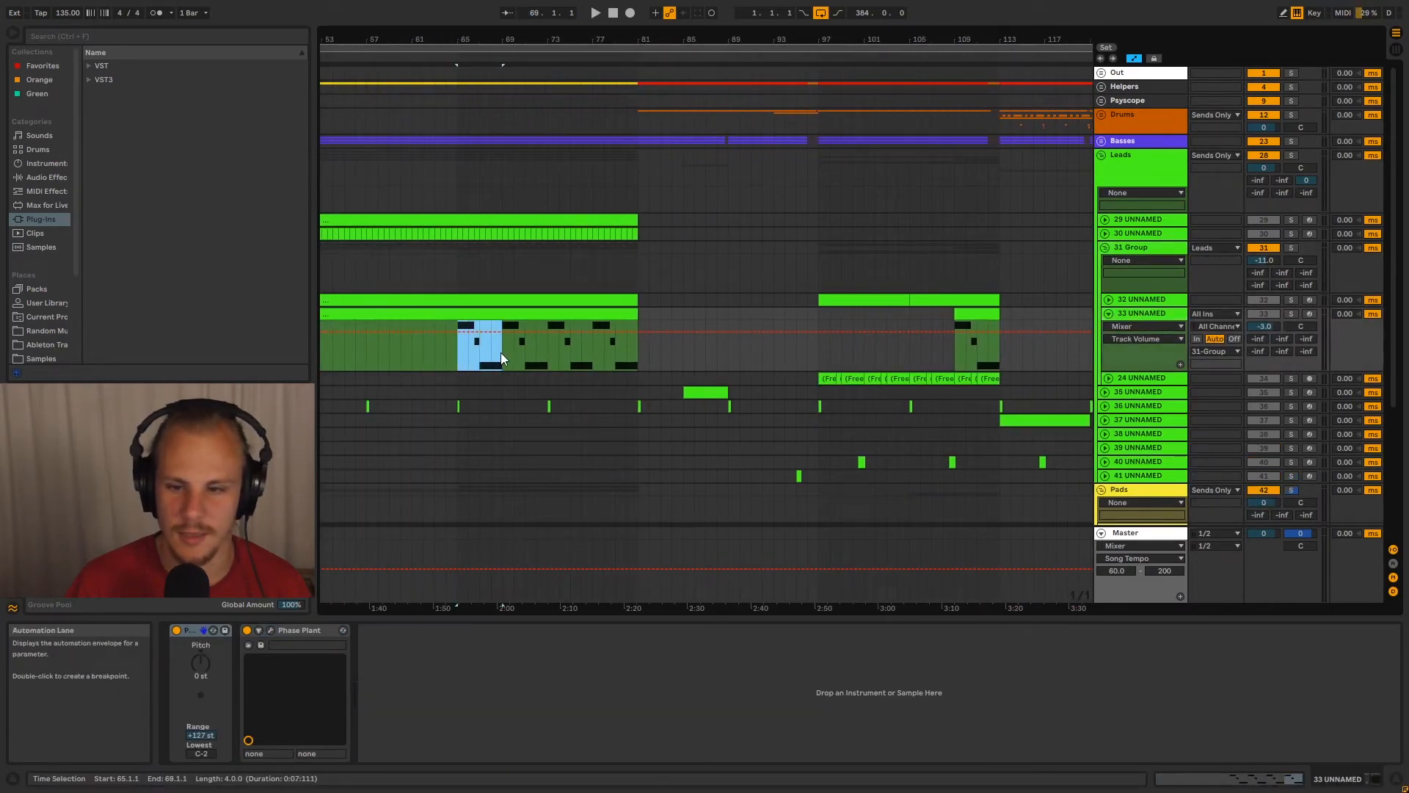
{"action": "left_click", "coordinate": [494, 350]}
Play the soloed pad clip on track 43 from bar 161
{"action": "left_click_drag", "start_coordinate": [989, 47], "coordinate": [311, 22]}
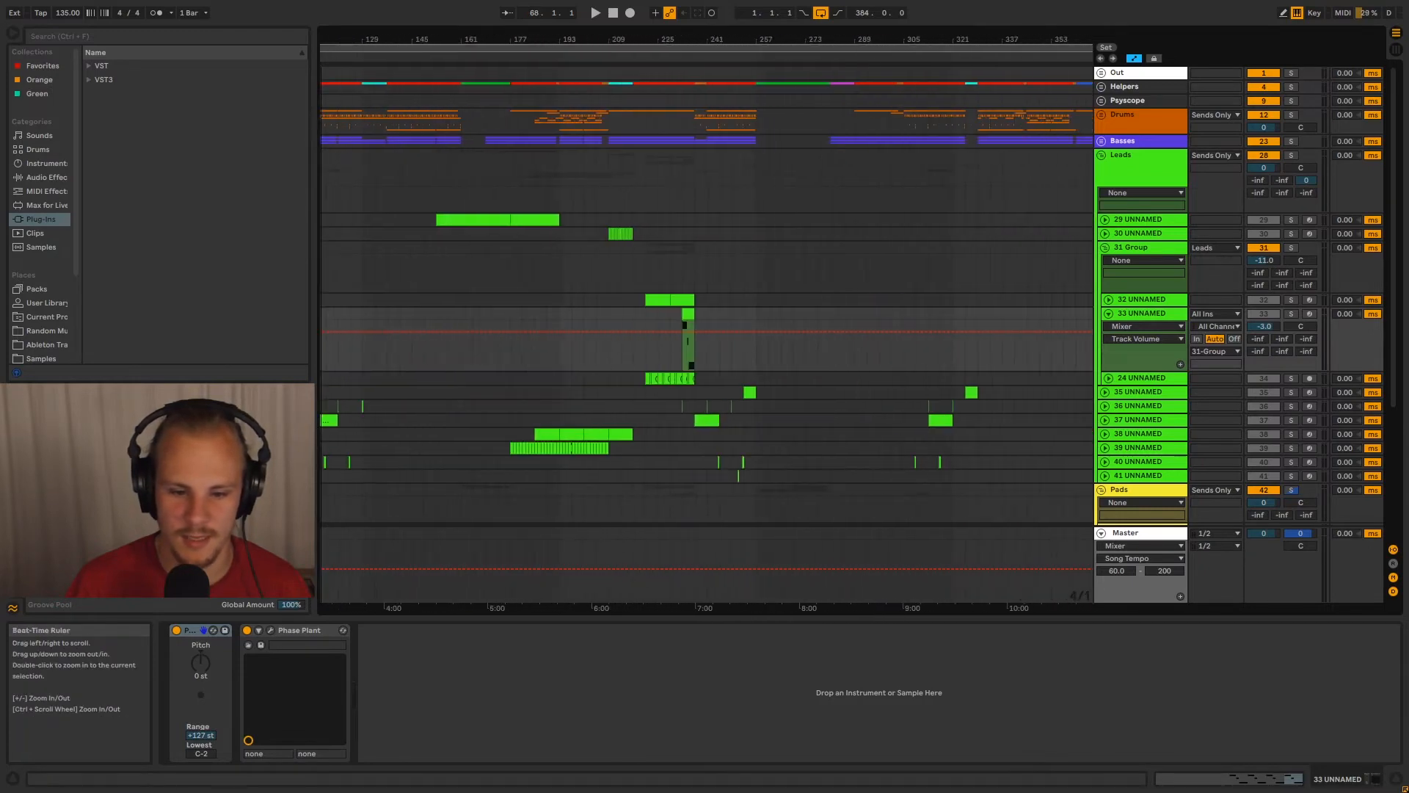
{"action": "scroll", "coordinate": [483, 324], "scroll_direction": "down", "scroll_amount": 4}
{"action": "left_click", "coordinate": [461, 436]}
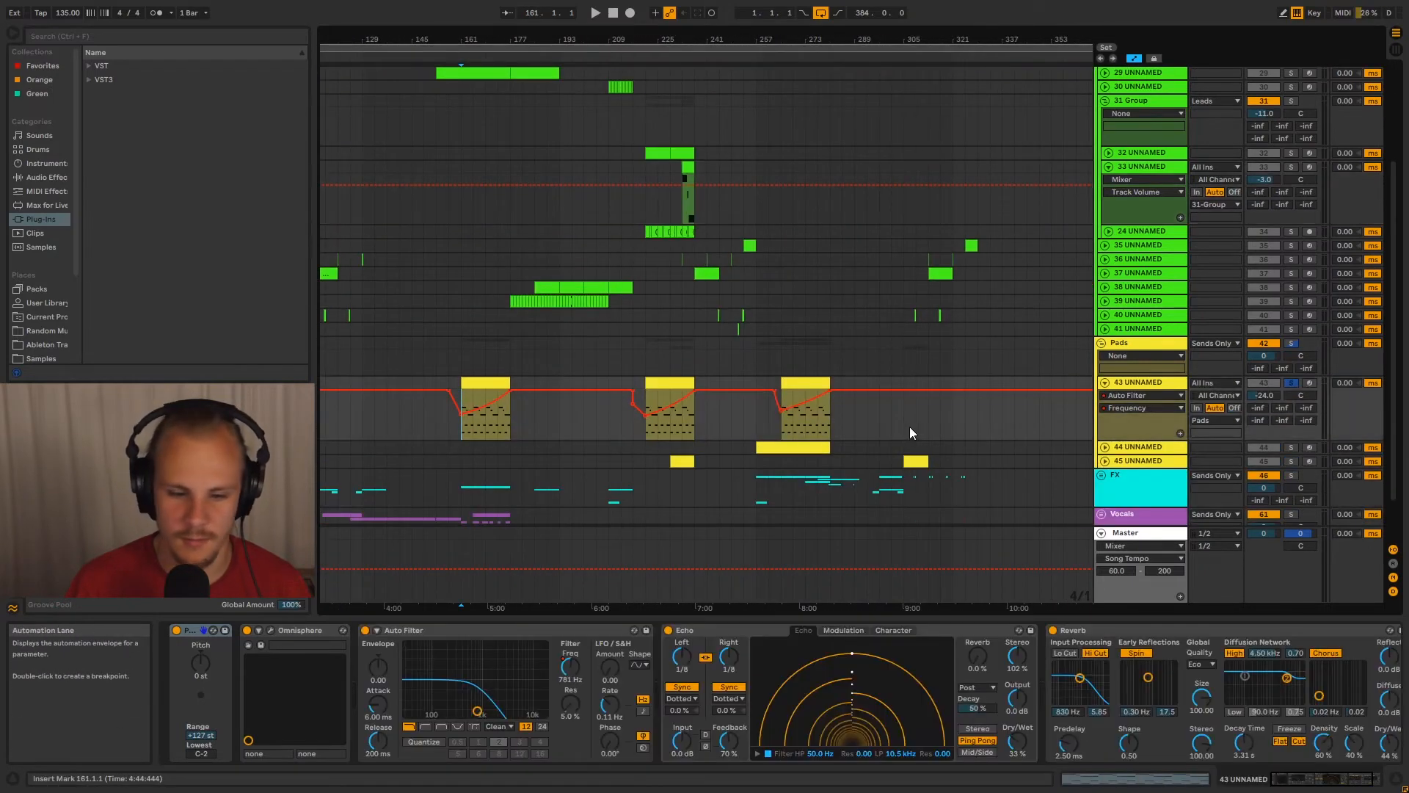
{"action": "key", "text": "space"}
{"action": "left_click_drag", "start_coordinate": [470, 41], "coordinate": [580, 297]}
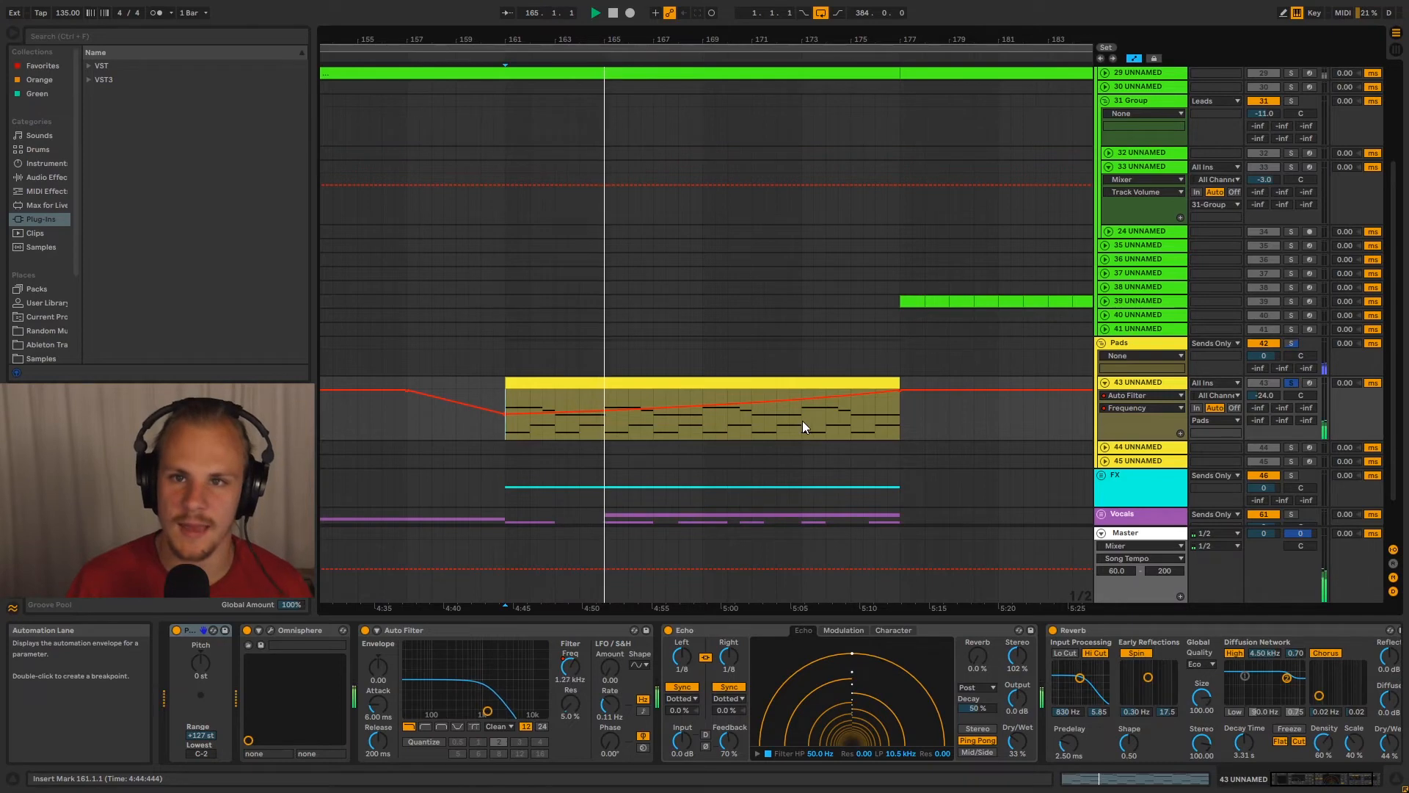
Collapse track 43 and the Pads group, and turn off the pad solo
{"action": "left_click", "coordinate": [1107, 381]}
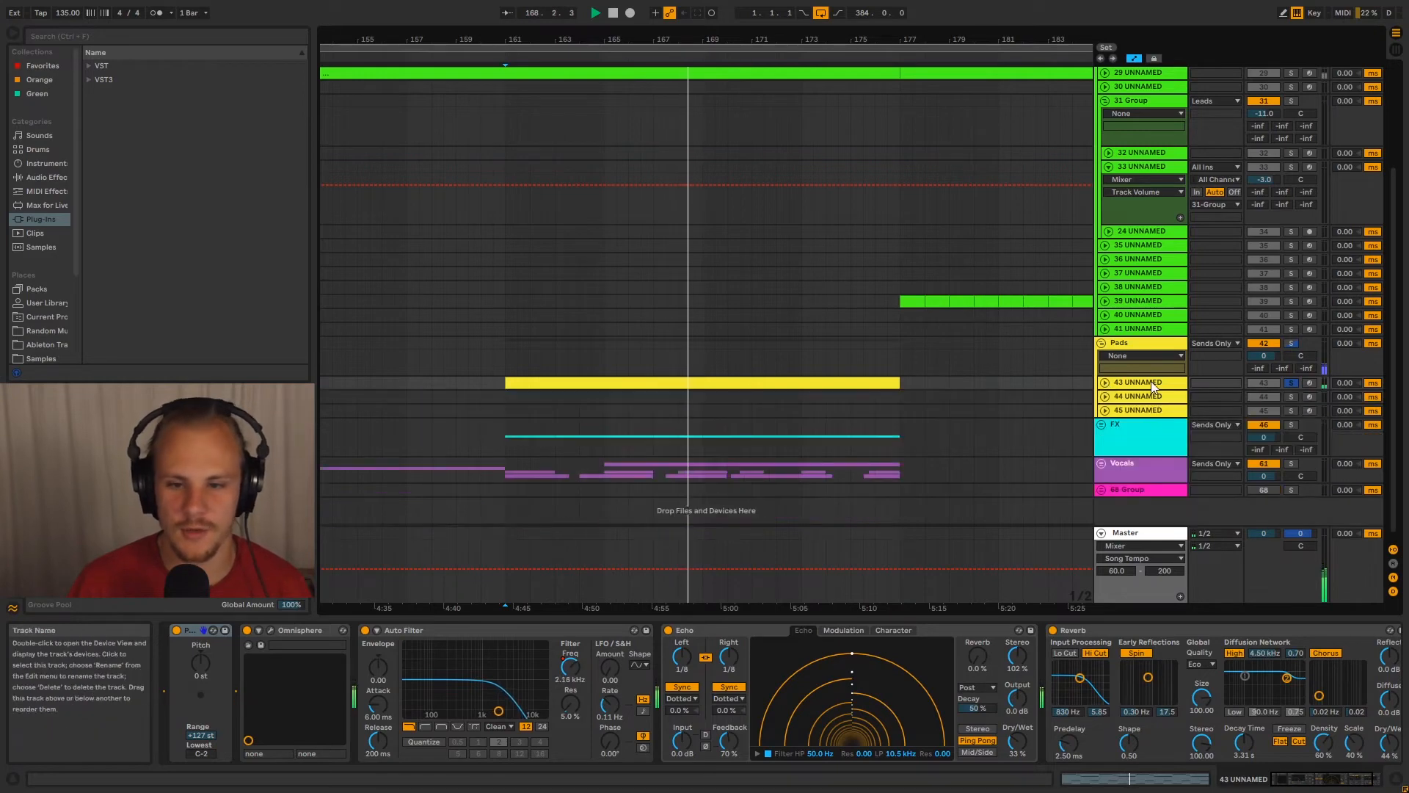
{"action": "left_click_drag", "start_coordinate": [867, 40], "coordinate": [867, 3]}
{"action": "left_click", "coordinate": [1103, 343]}
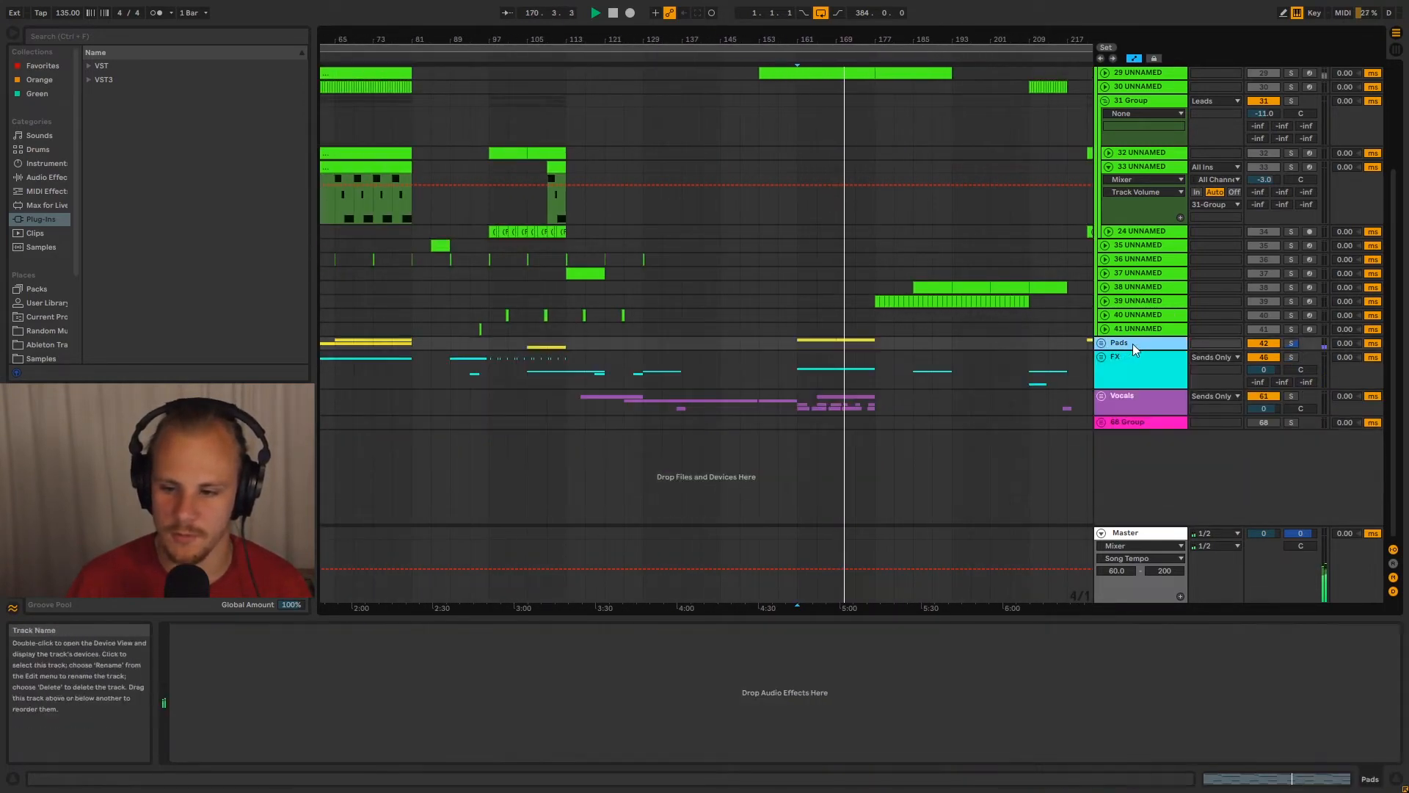
{"action": "left_click", "coordinate": [1291, 343]}
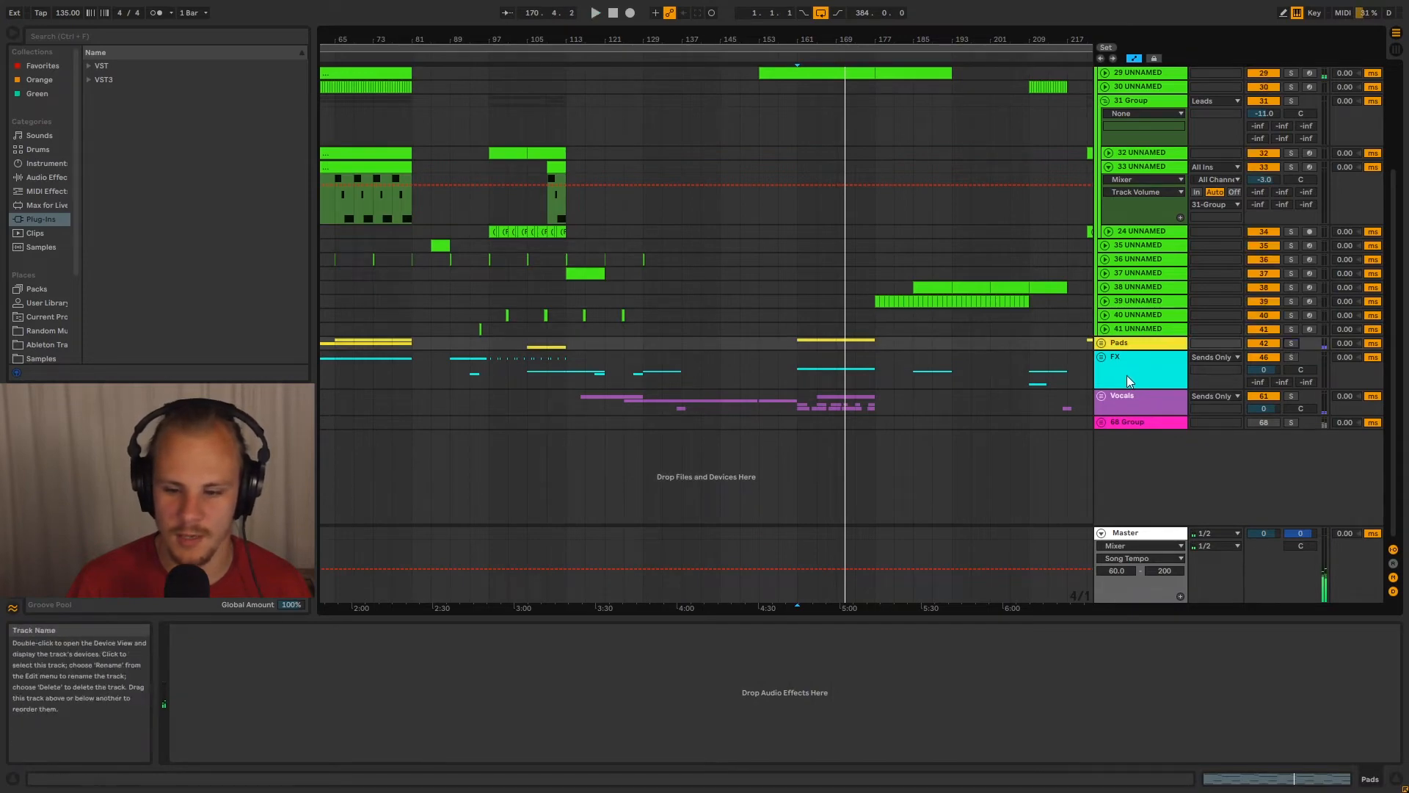
Unfold the Vocals group, highlight bars 137 to 165 of track 64, and place the insert marker at bar 137
{"action": "left_click", "coordinate": [1123, 368]}
{"action": "left_click", "coordinate": [1103, 397]}
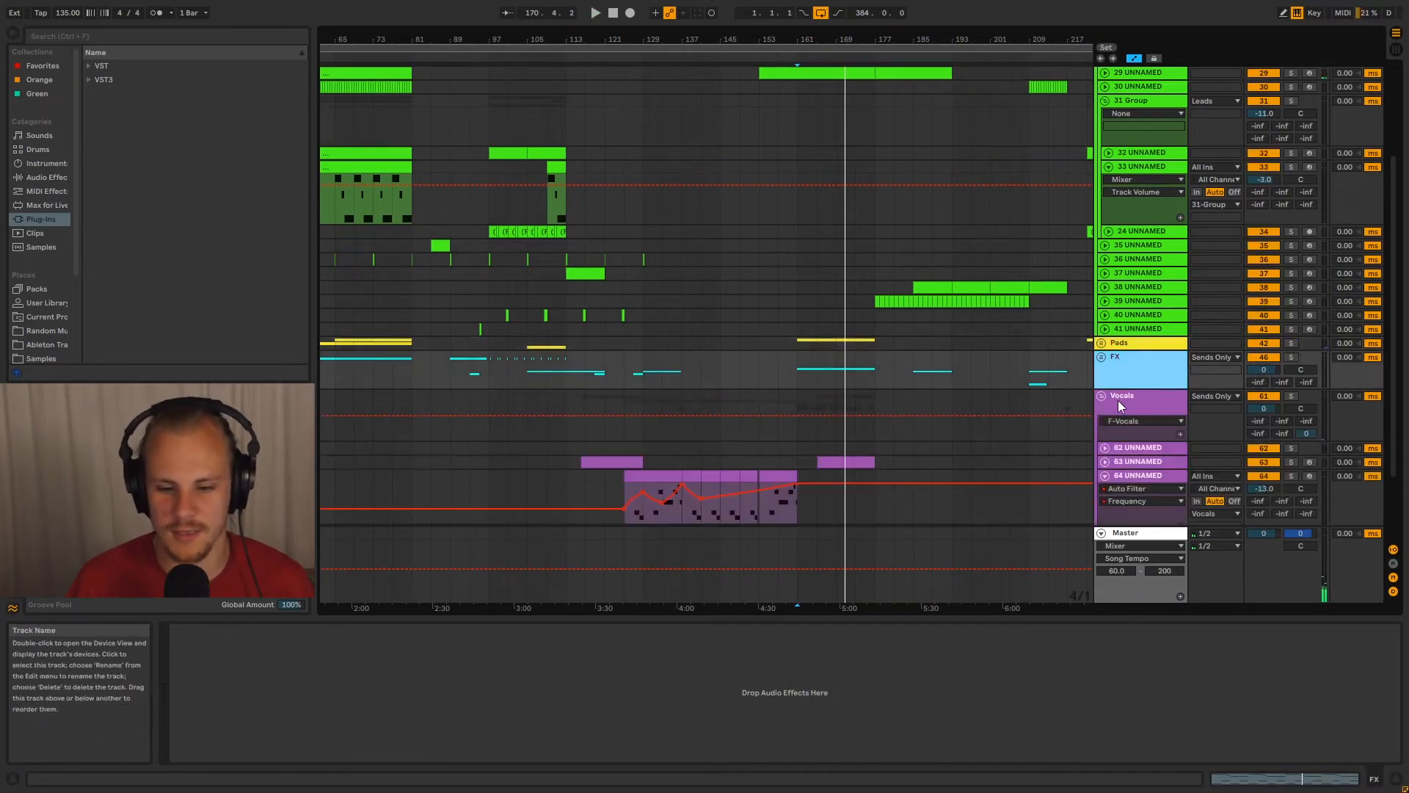
{"action": "scroll", "coordinate": [1058, 406], "scroll_direction": "down", "scroll_amount": 3}
{"action": "left_click_drag", "start_coordinate": [681, 427], "coordinate": [808, 438]}
{"action": "left_click", "coordinate": [805, 438]}
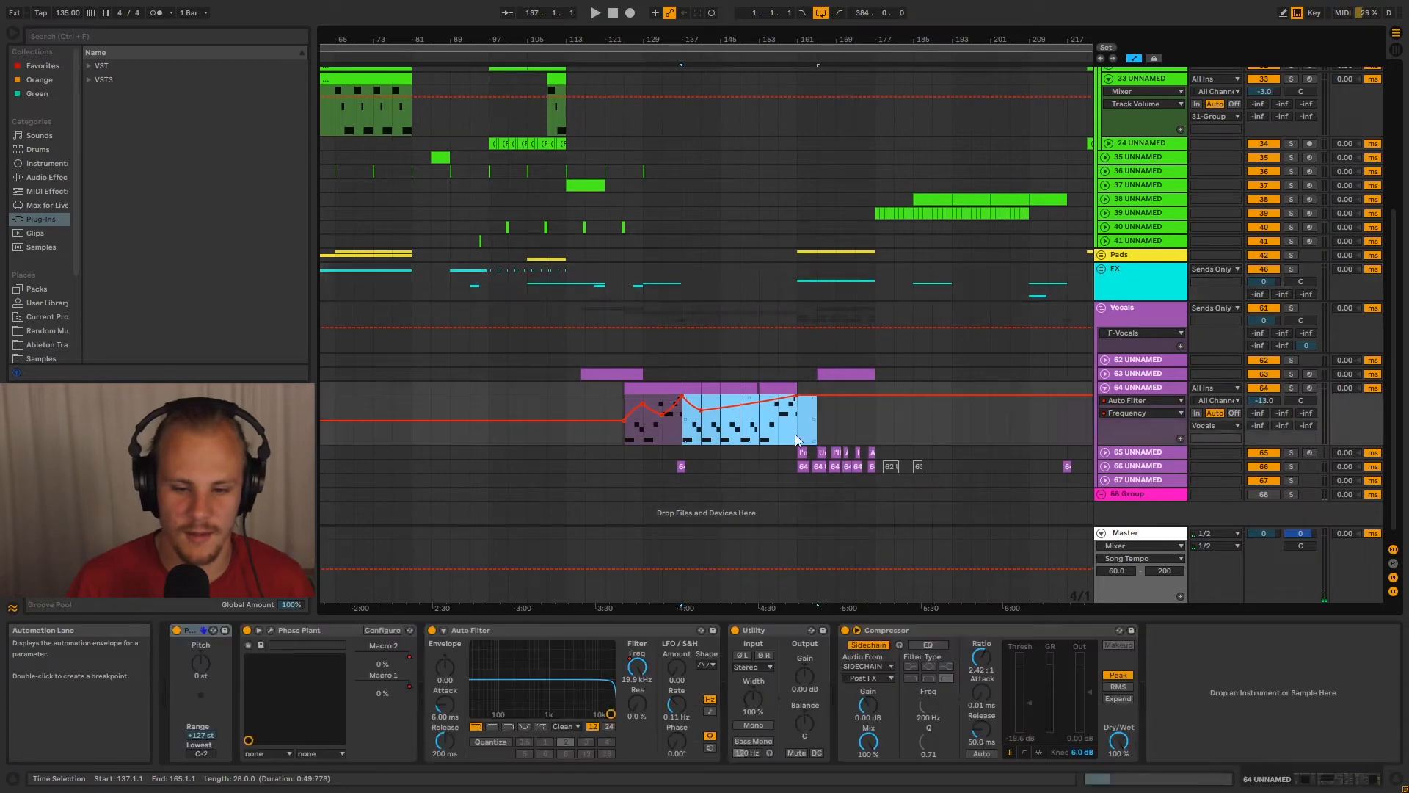
{"action": "left_click", "coordinate": [684, 432]}
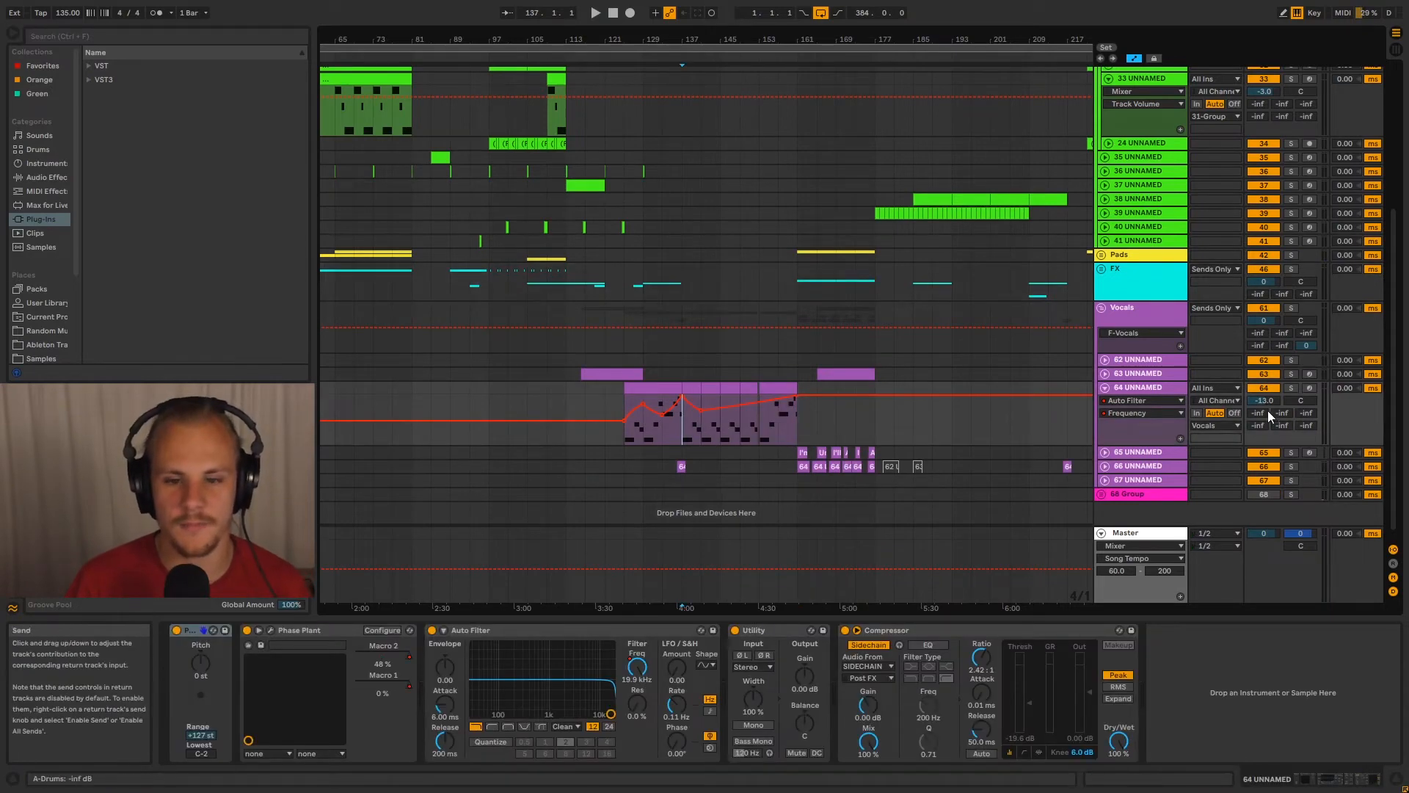
Highlight bars 137 to 141 of track 64 and play the arrangement from bar 137
{"action": "left_click_drag", "start_coordinate": [697, 42], "coordinate": [693, 110]}
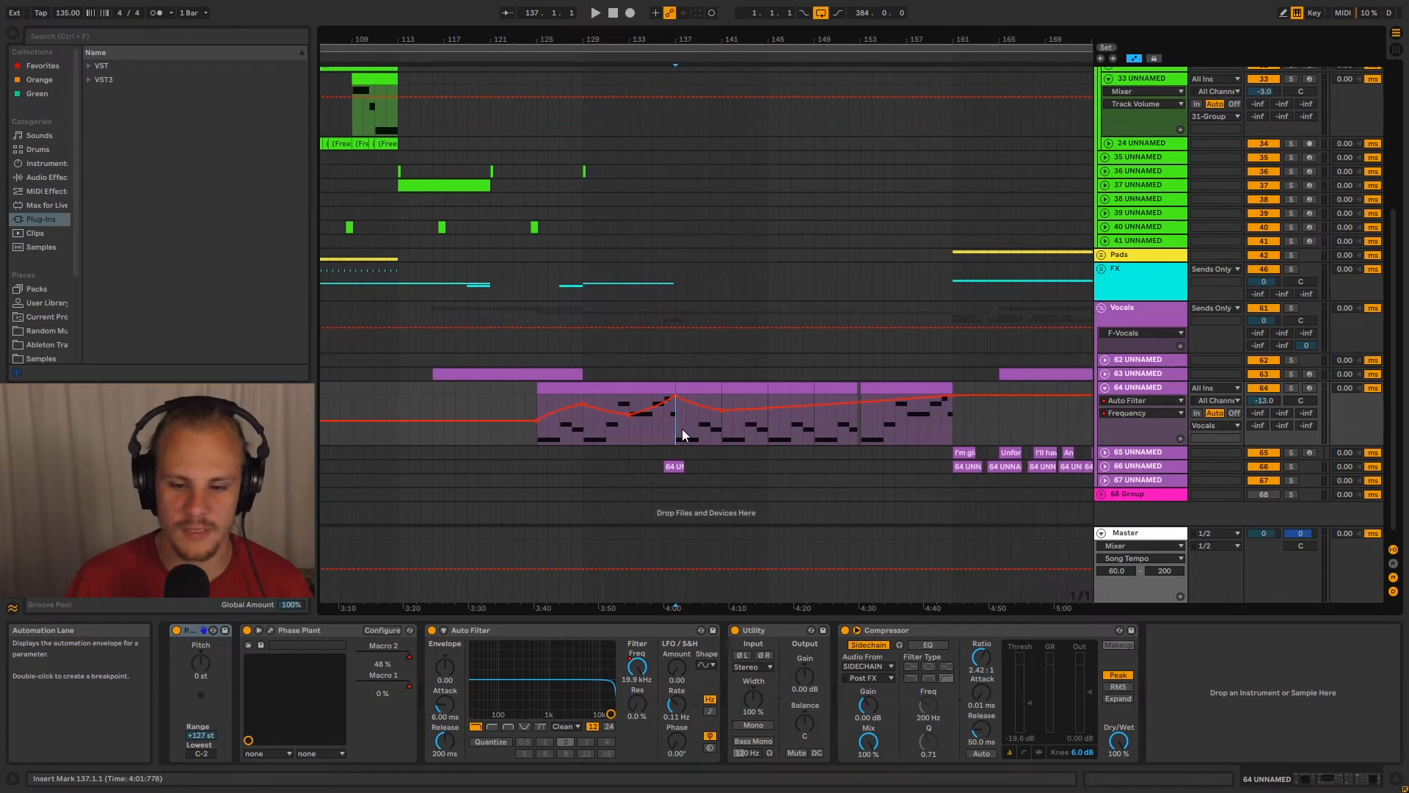
{"action": "left_click_drag", "start_coordinate": [680, 432], "coordinate": [714, 432]}
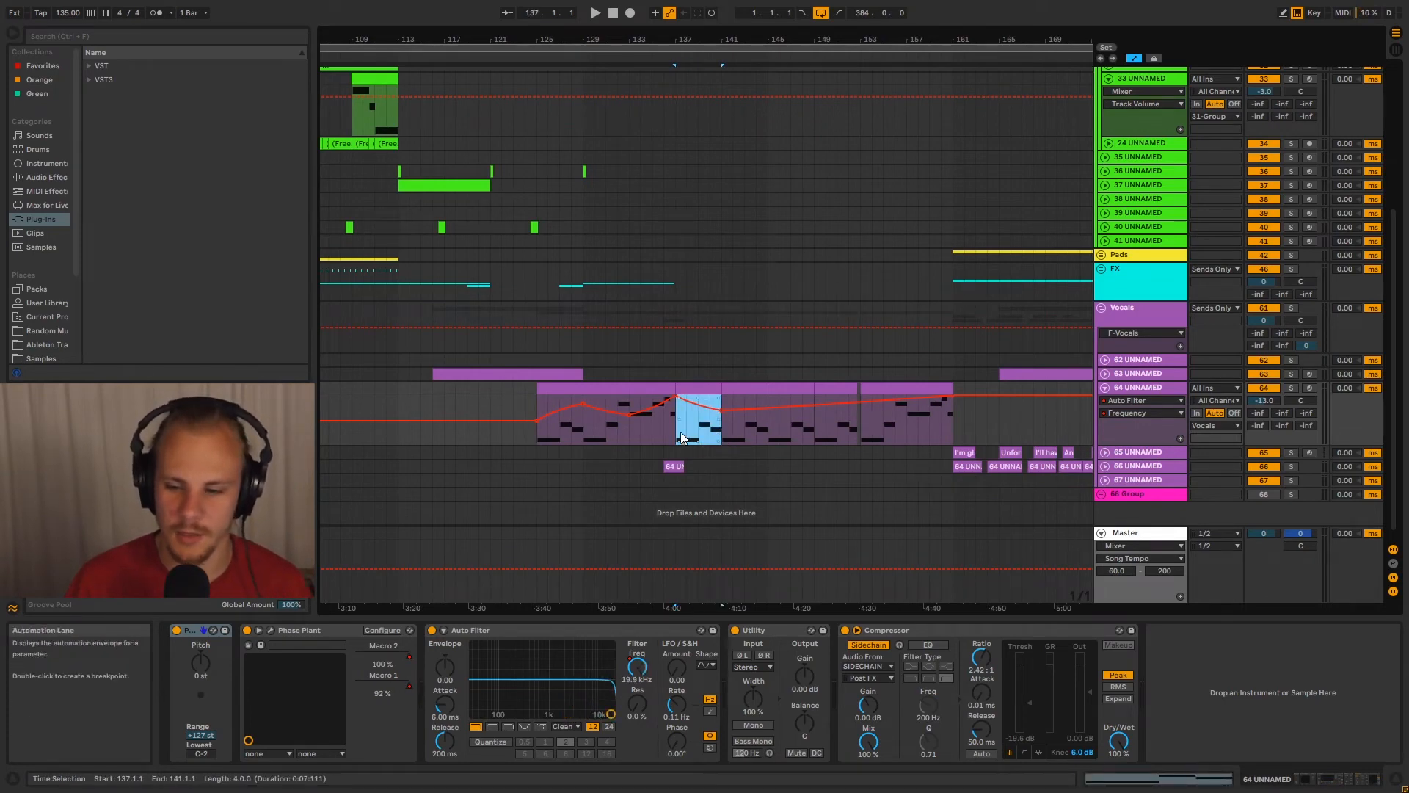
{"action": "left_click", "coordinate": [680, 431]}
{"action": "key", "text": "space"}
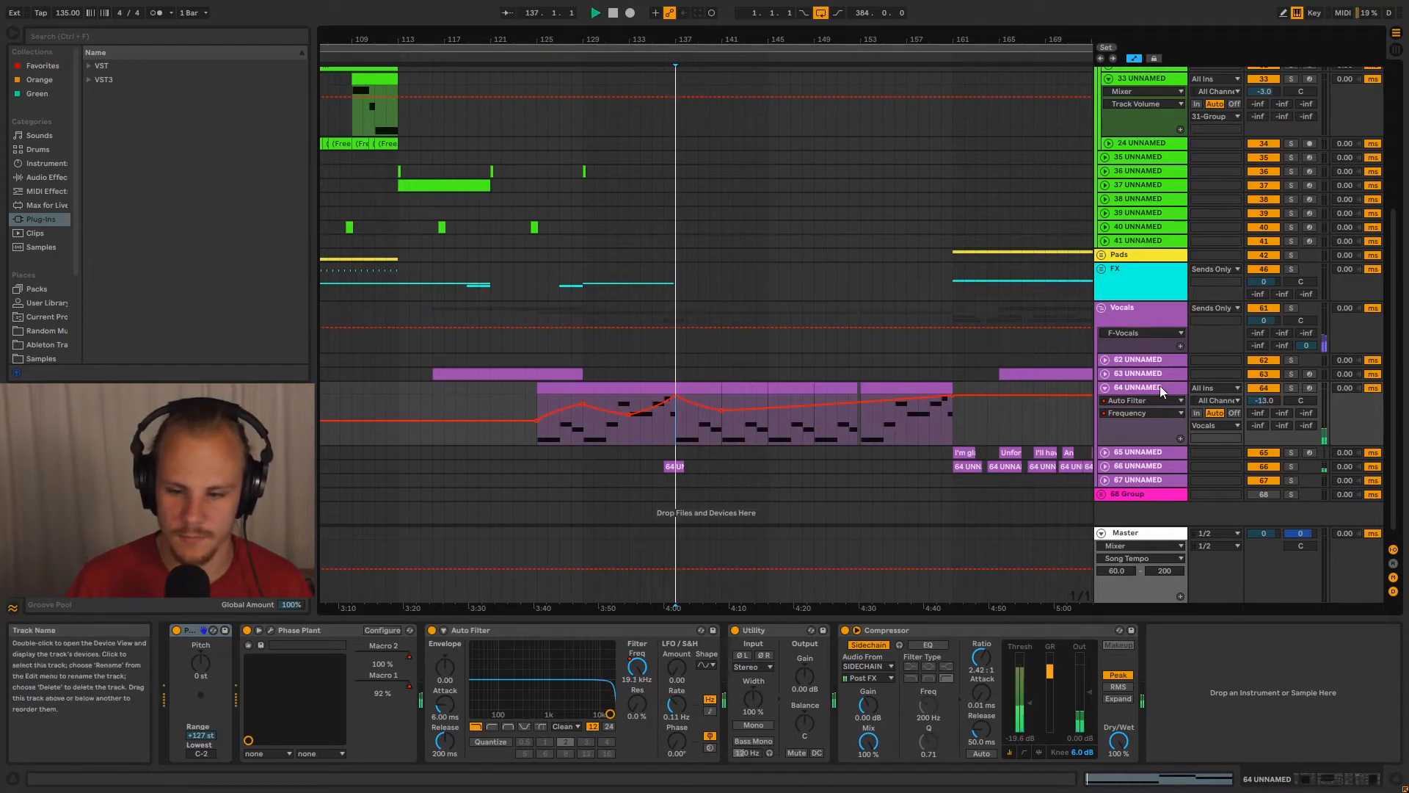
Follow the track 64 melody and filter automation during playback, and place the insert marker at bar 161
{"action": "left_click", "coordinate": [1160, 387]}
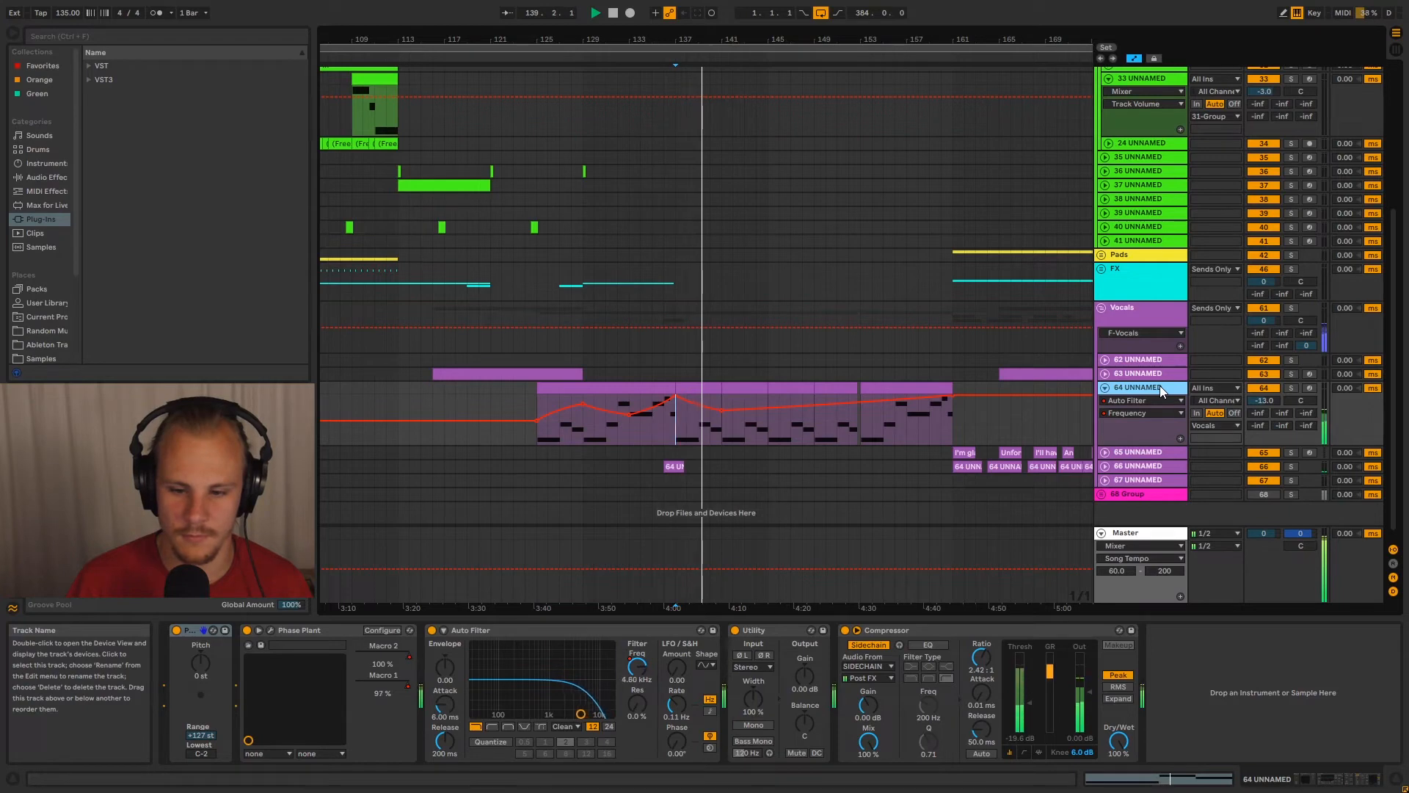
{"action": "left_click_drag", "start_coordinate": [714, 40], "coordinate": [658, 60]}
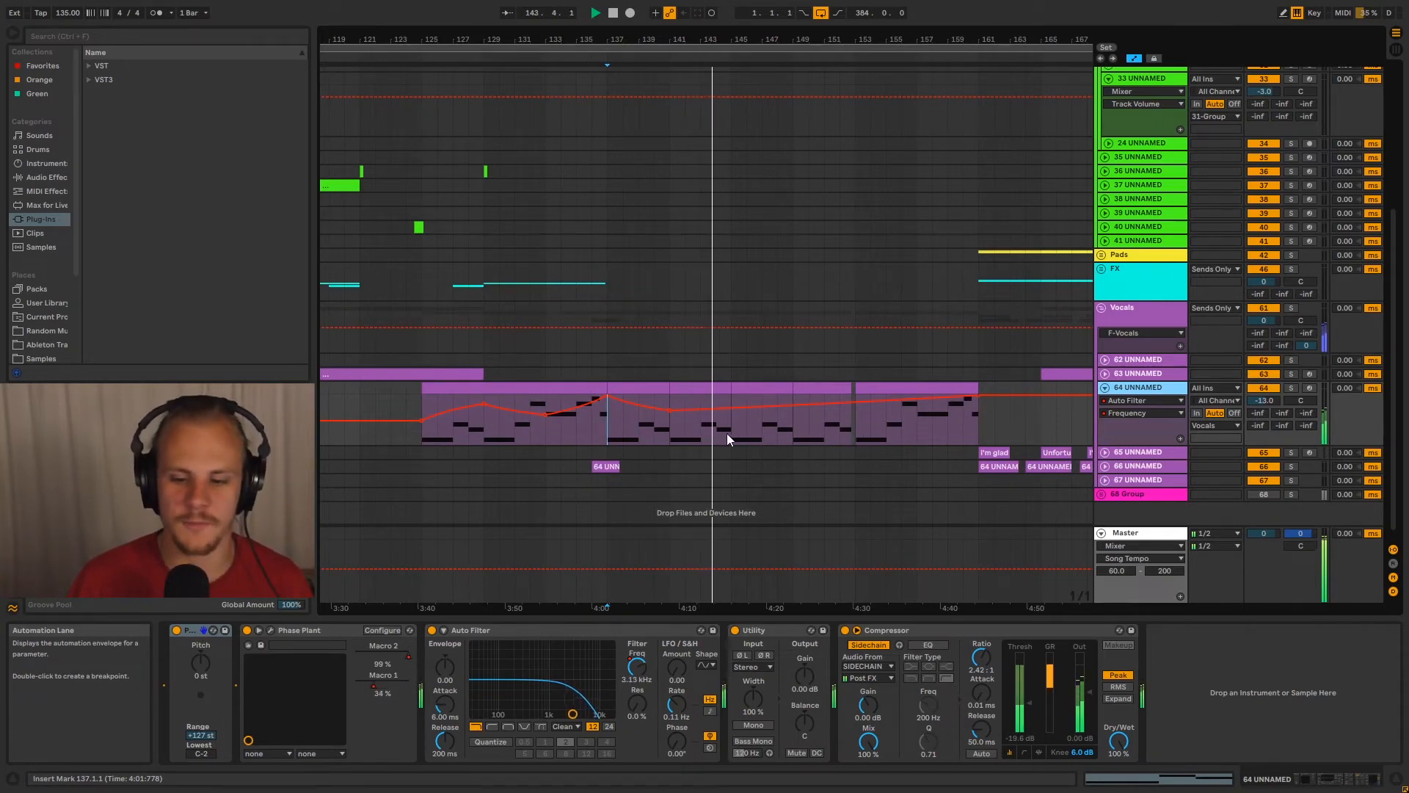
{"action": "left_click", "coordinate": [855, 435]}
{"action": "left_click_drag", "start_coordinate": [884, 39], "coordinate": [719, 92]}
{"action": "left_click_drag", "start_coordinate": [658, 435], "coordinate": [930, 428]}
{"action": "left_click", "coordinate": [931, 427]}
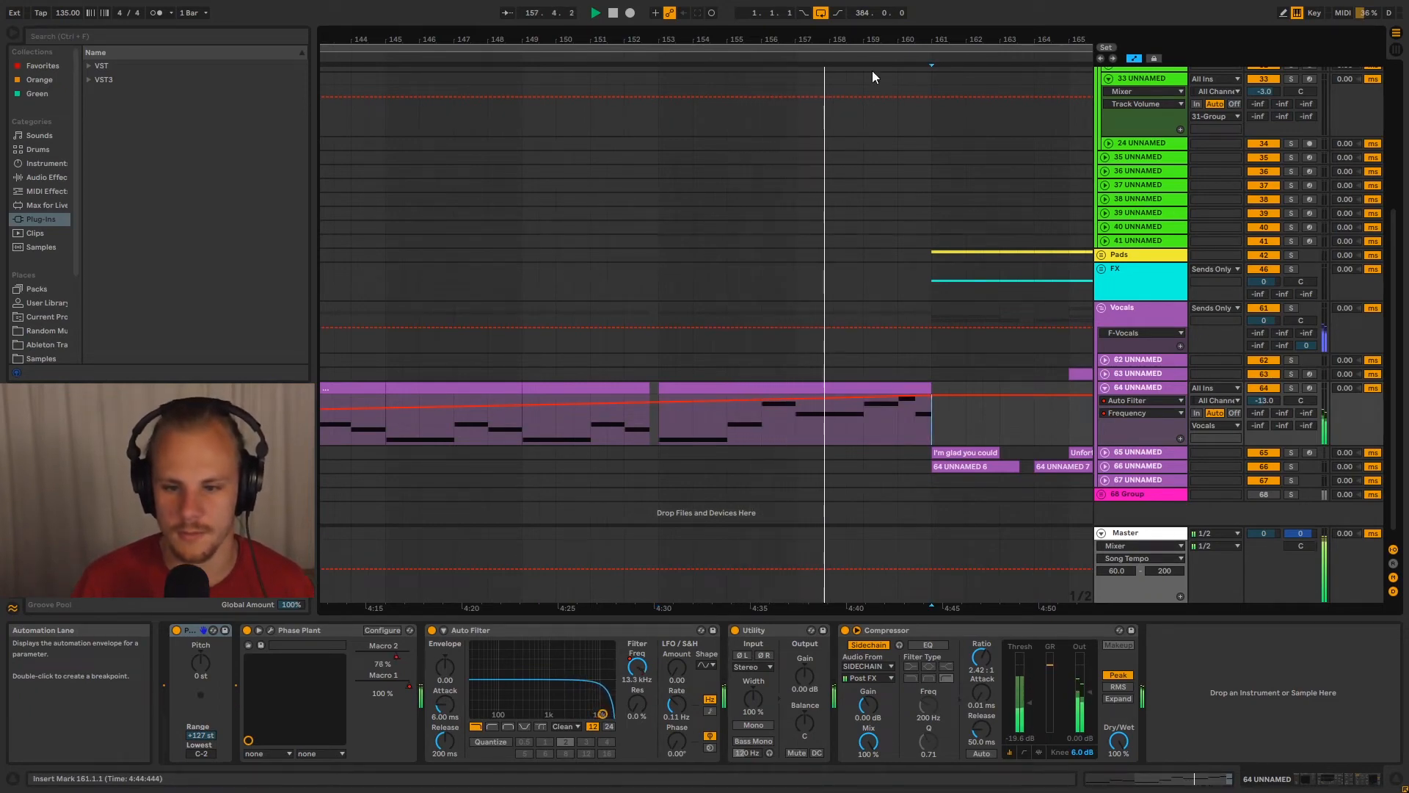
{"action": "left_click_drag", "start_coordinate": [863, 38], "coordinate": [859, 18]}
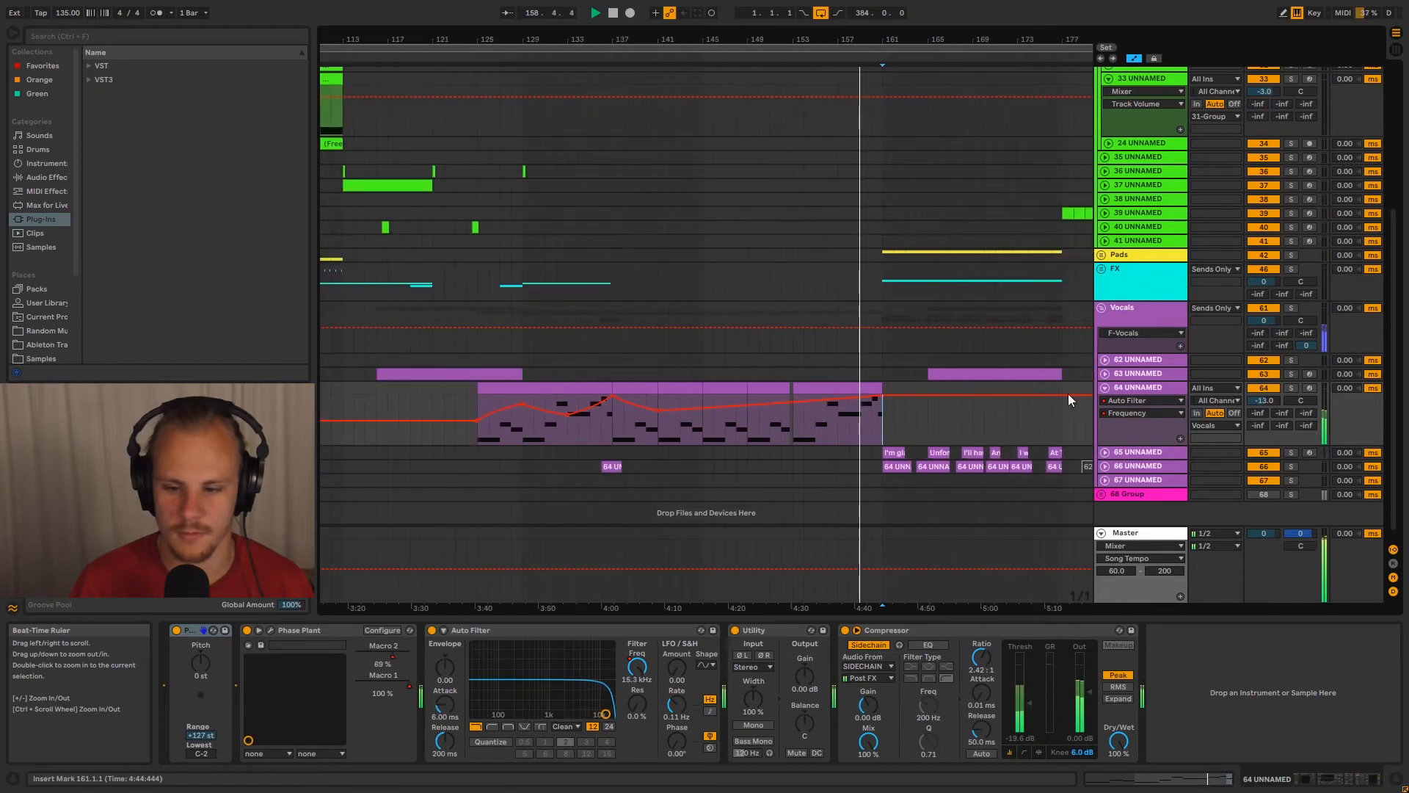
Stop playback just past bar 161 and compare track 64 with the surrounding vocal clips in collapsed and expanded view
{"action": "left_click", "coordinate": [1105, 387]}
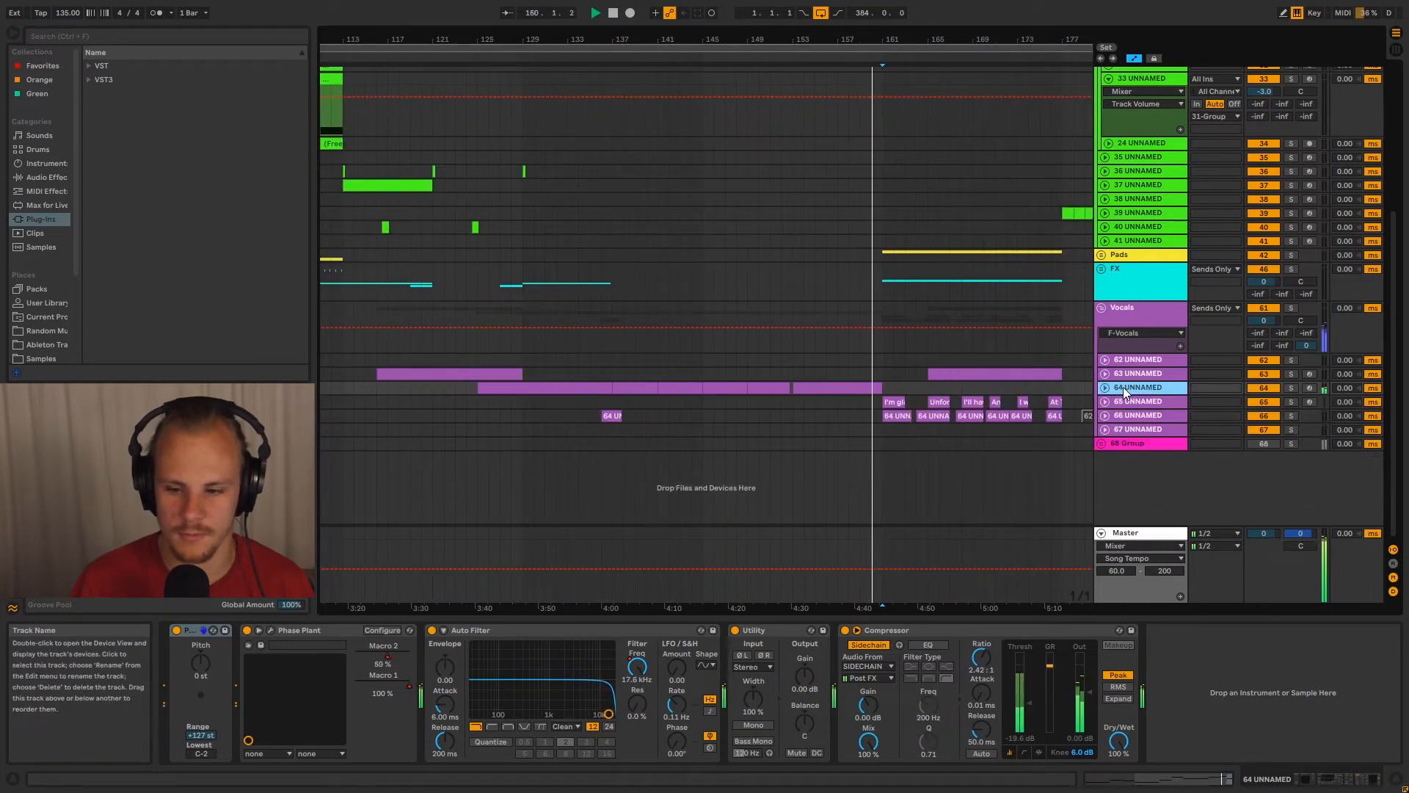
{"action": "left_click", "coordinate": [1105, 387]}
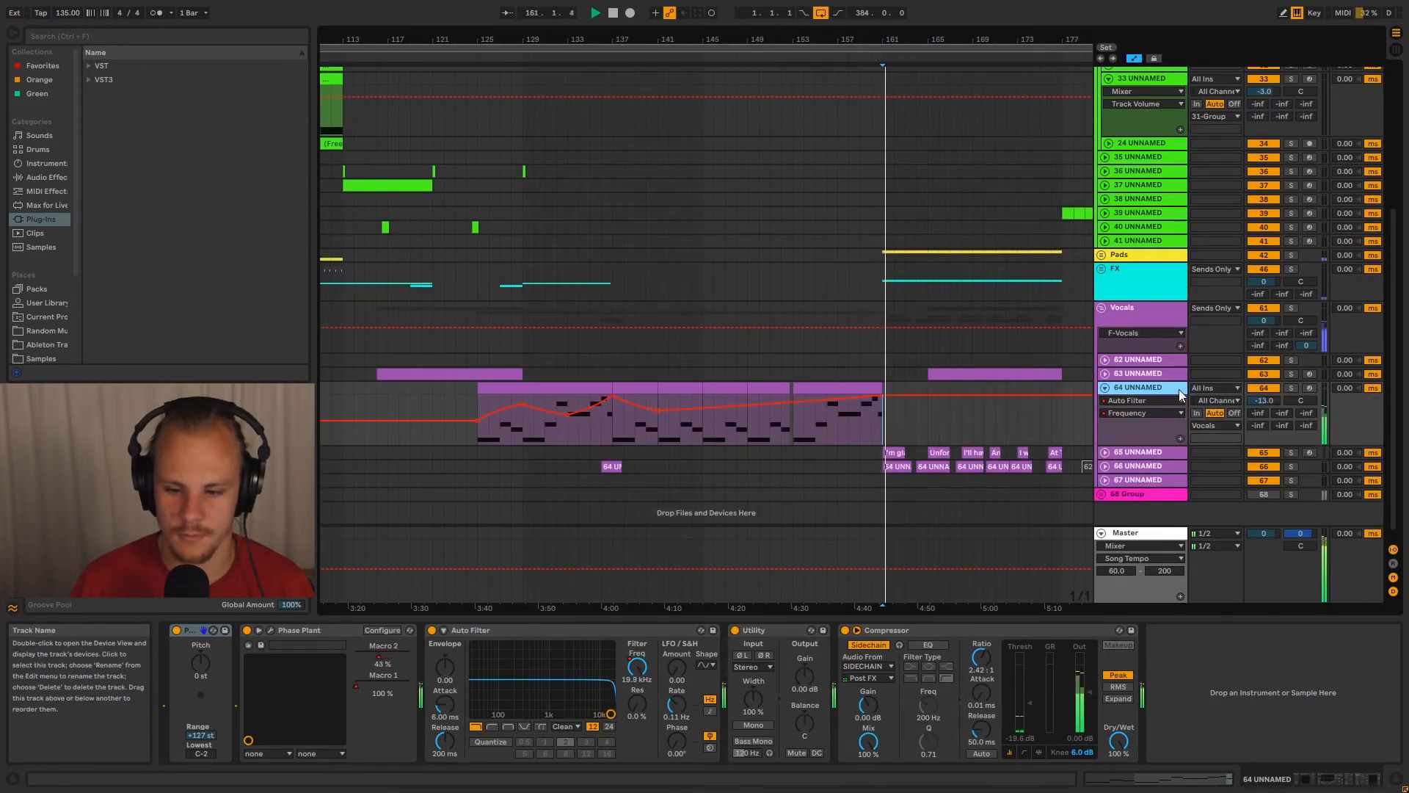
{"action": "left_click", "coordinate": [1106, 387]}
{"action": "left_click_drag", "start_coordinate": [850, 38], "coordinate": [820, 171]}
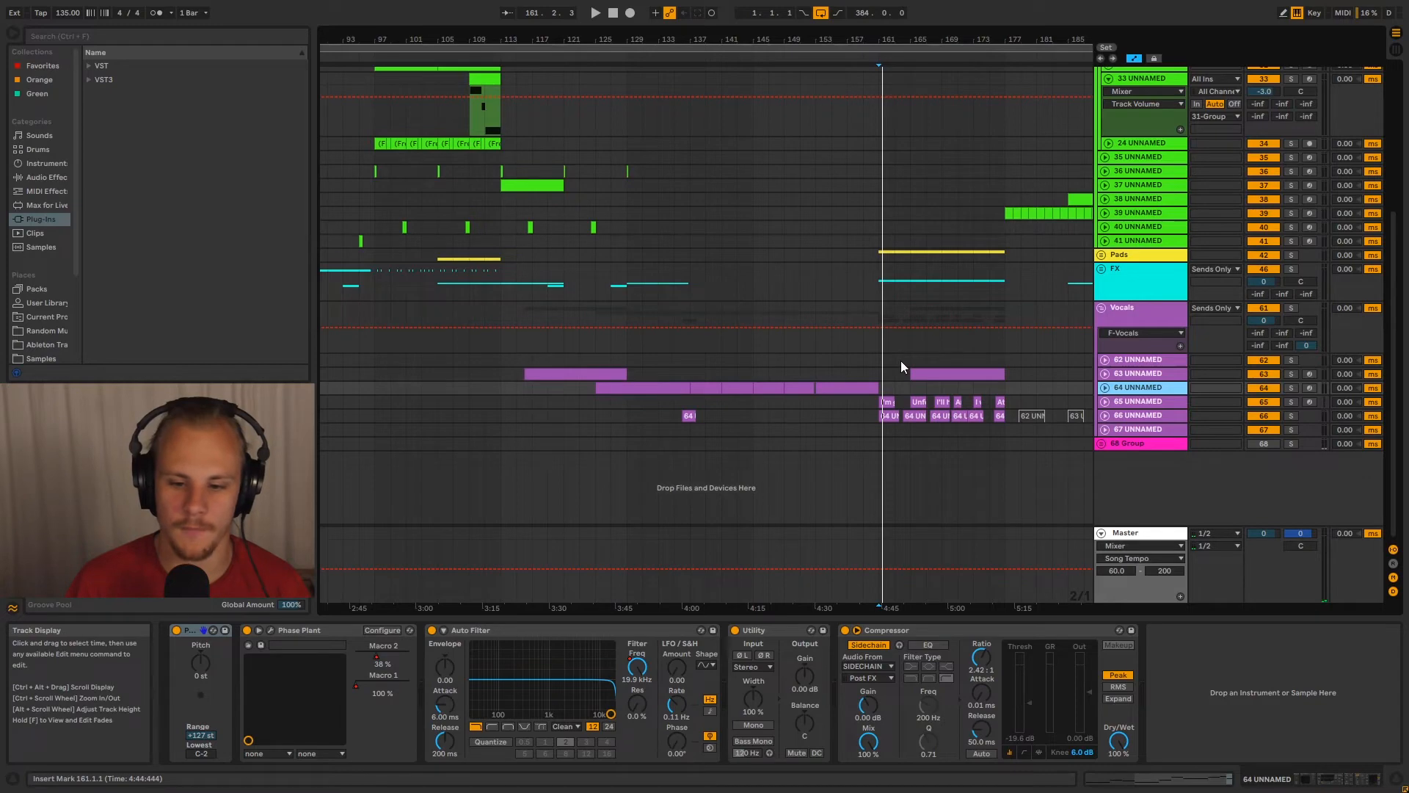
{"action": "left_click", "coordinate": [1106, 387]}
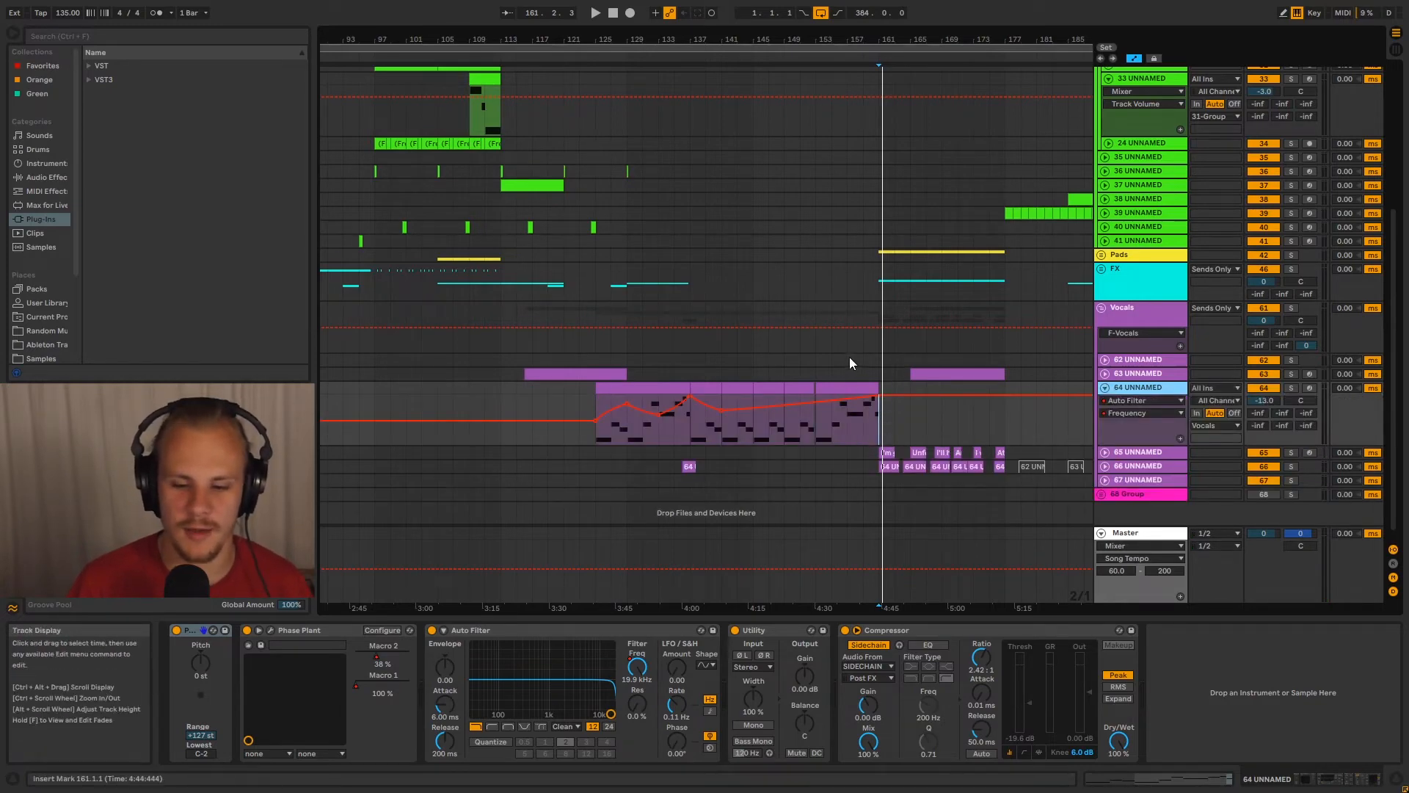
Solo track 64, highlight bars 145 to 149 of its notes, and play that passage
{"action": "left_click_drag", "start_coordinate": [756, 436], "coordinate": [774, 435]}
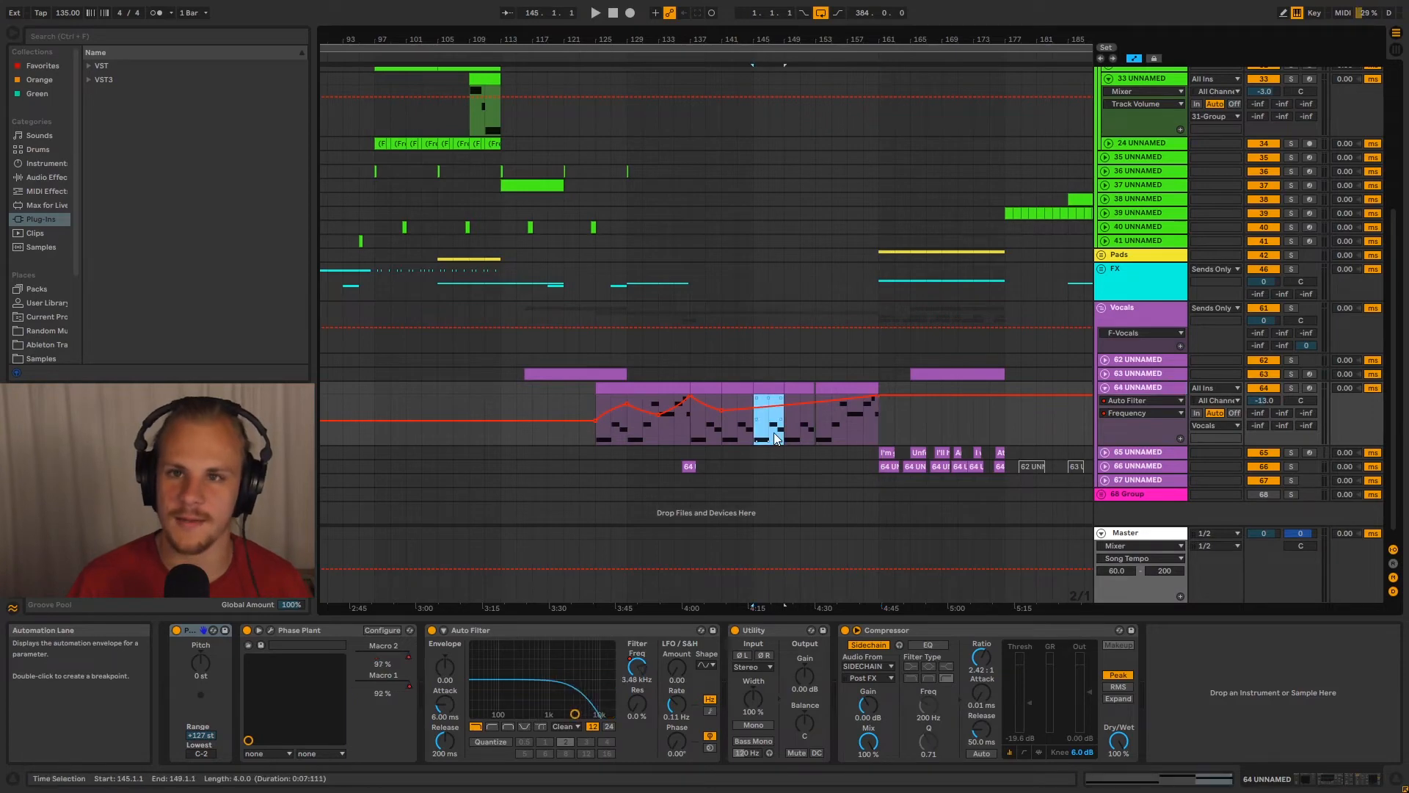
{"action": "left_click", "coordinate": [776, 437]}
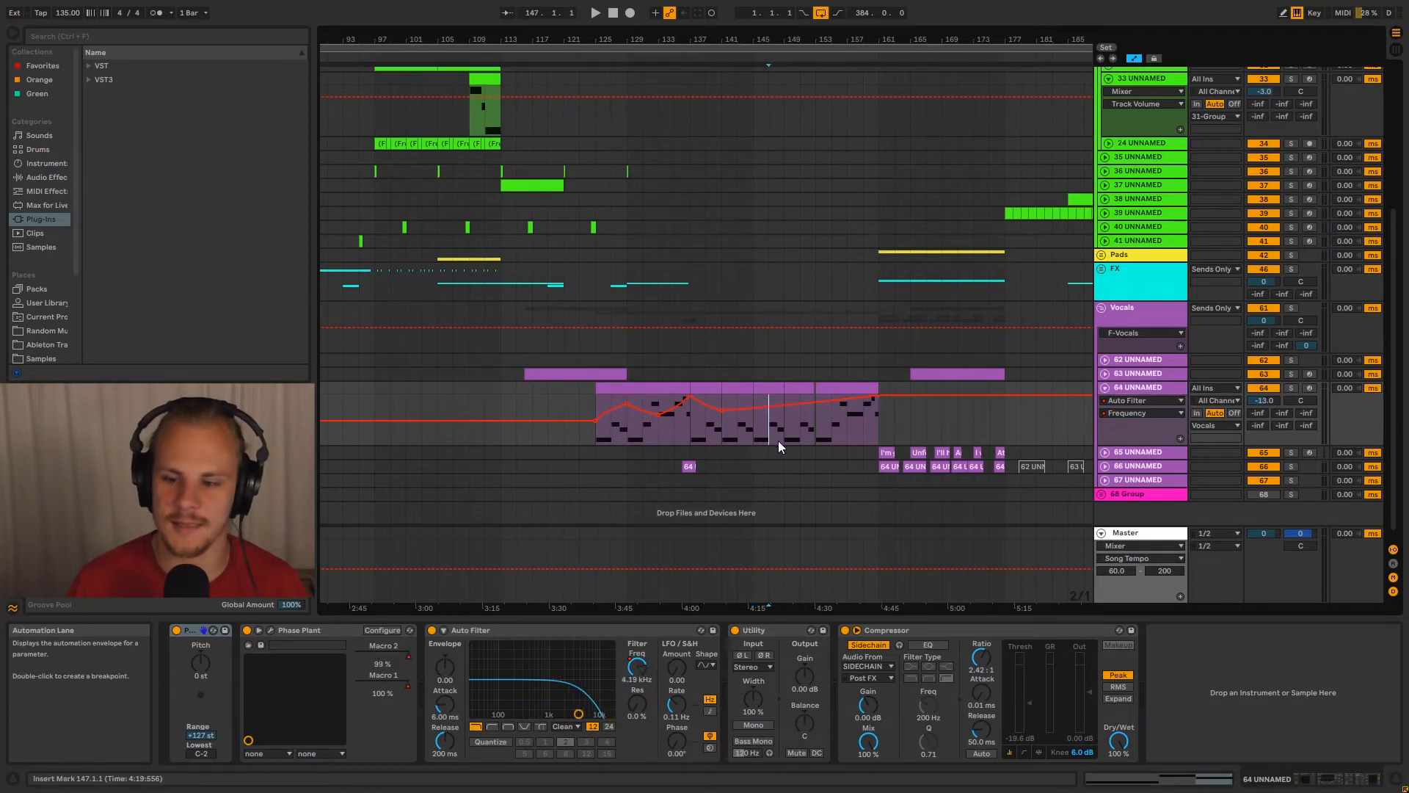
{"action": "left_click", "coordinate": [1291, 388]}
{"action": "left_click_drag", "start_coordinate": [750, 438], "coordinate": [782, 431]}
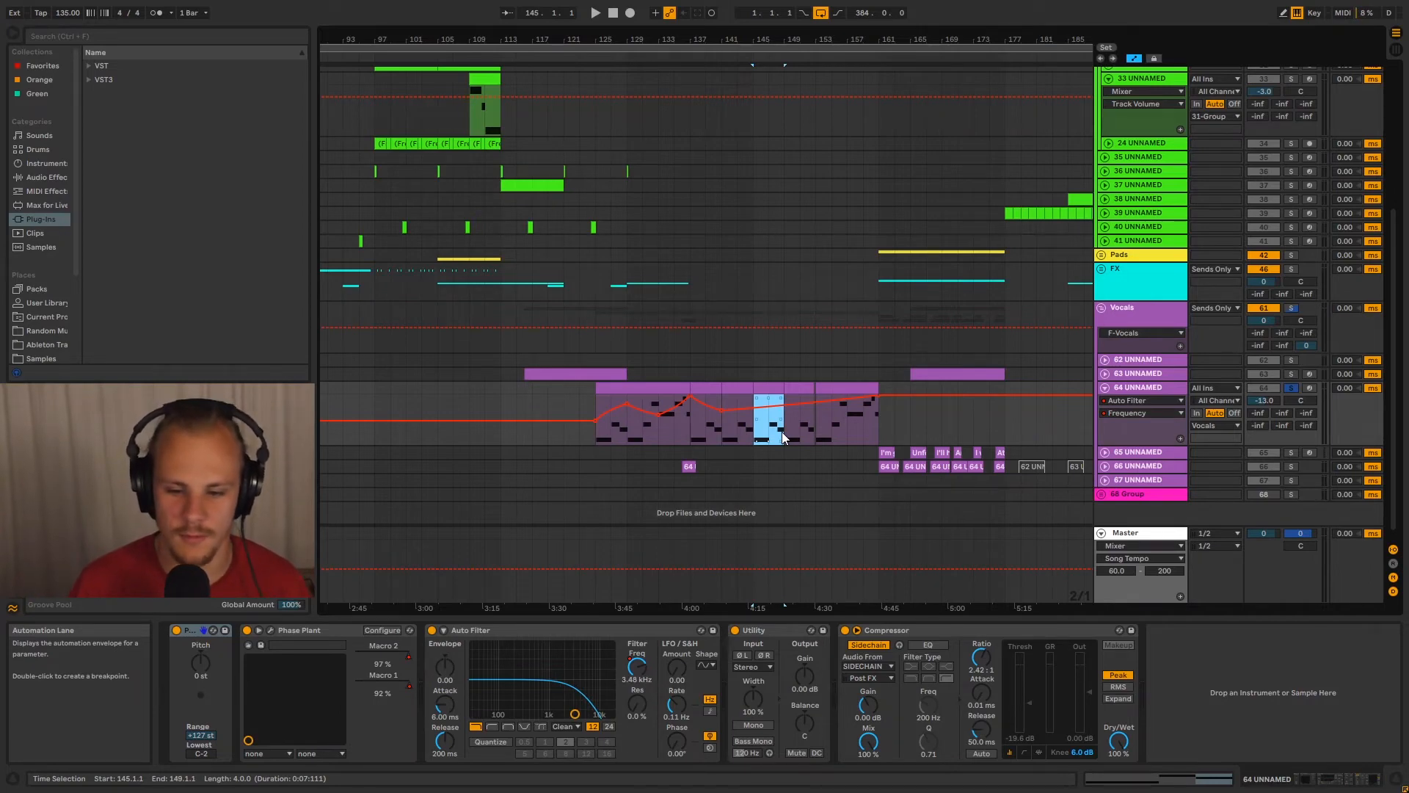
{"action": "key", "text": "space"}
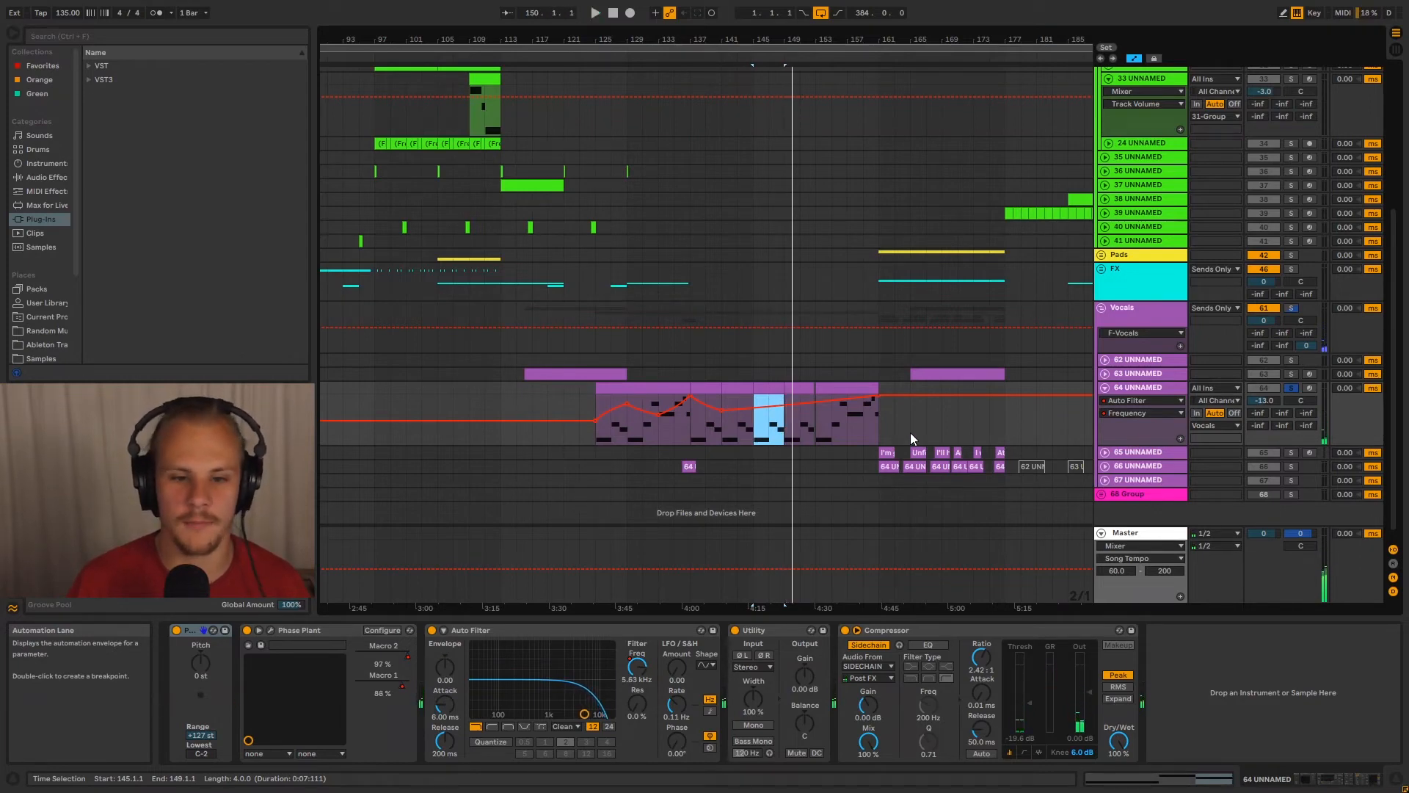
Collapse and unsolo track 64, and expand track 66 to show its vocal clips
{"action": "left_click", "coordinate": [1107, 389]}
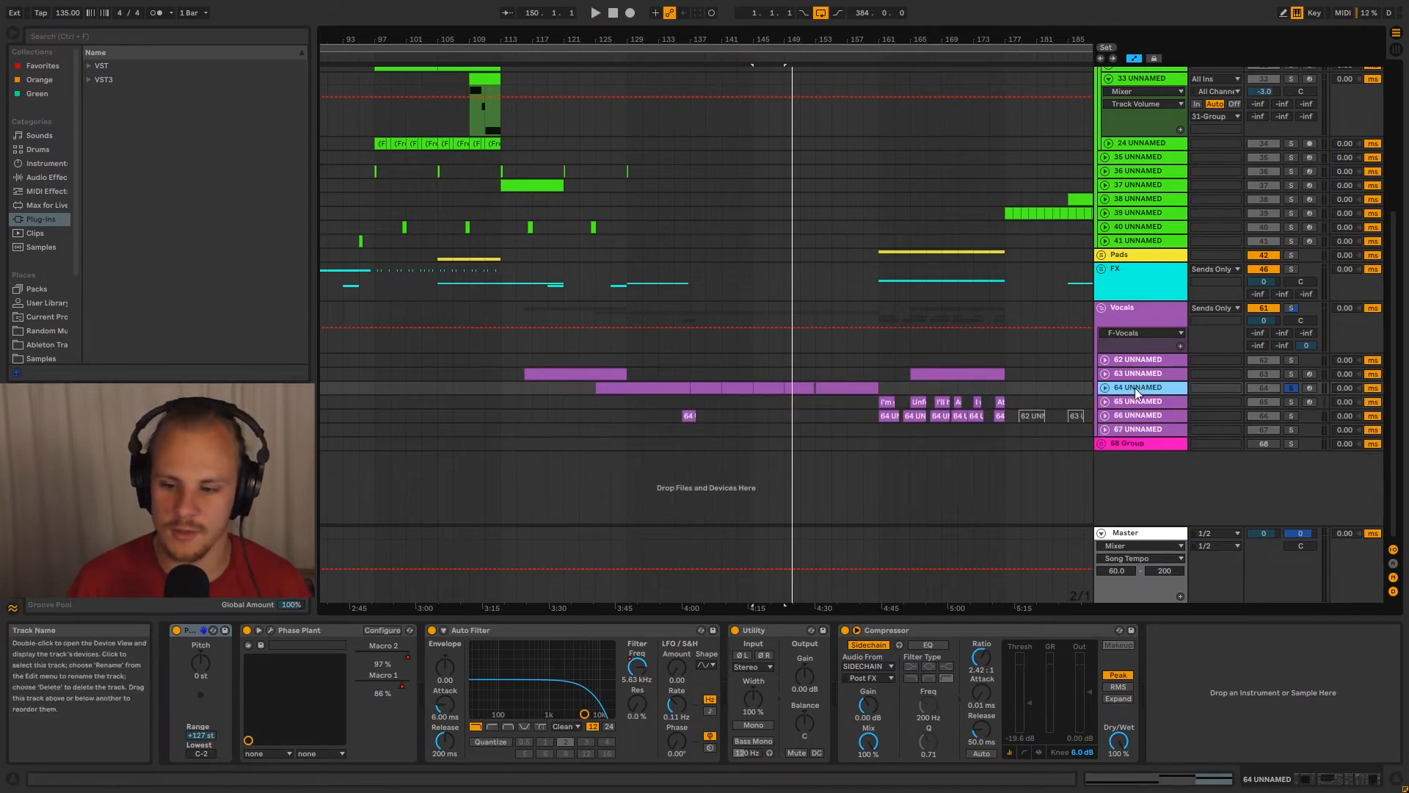
{"action": "left_click", "coordinate": [1291, 387]}
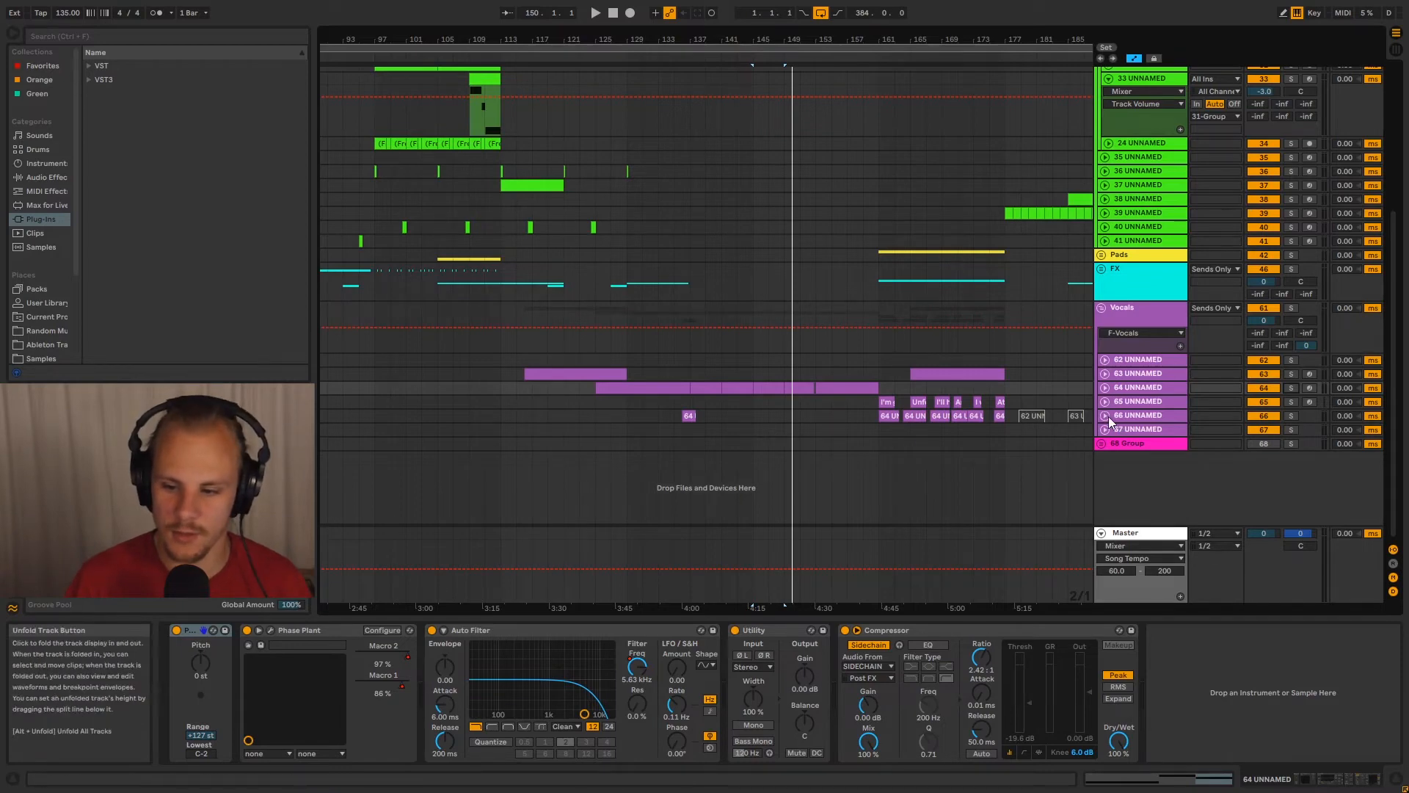
{"action": "left_click", "coordinate": [1130, 415]}
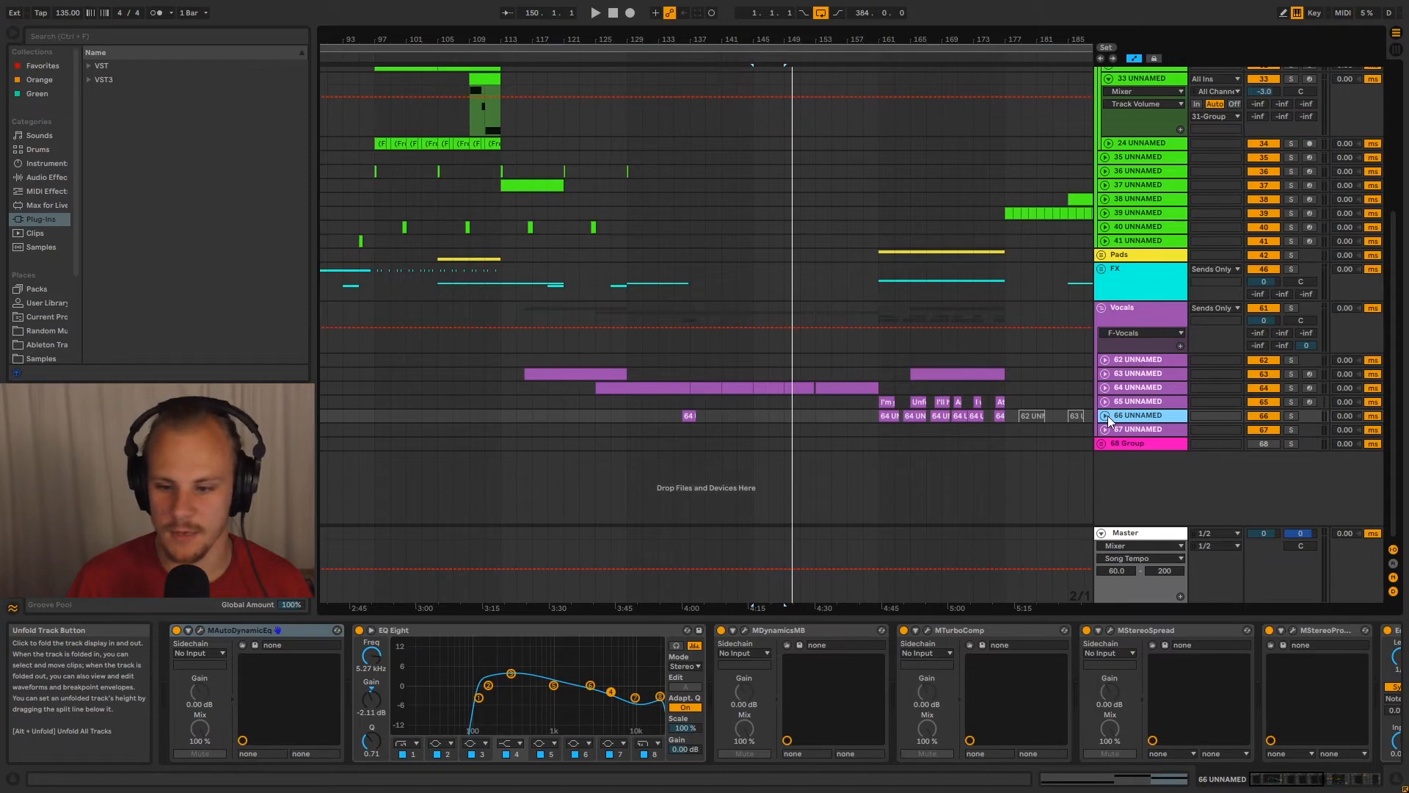
{"action": "left_click", "coordinate": [1107, 415]}
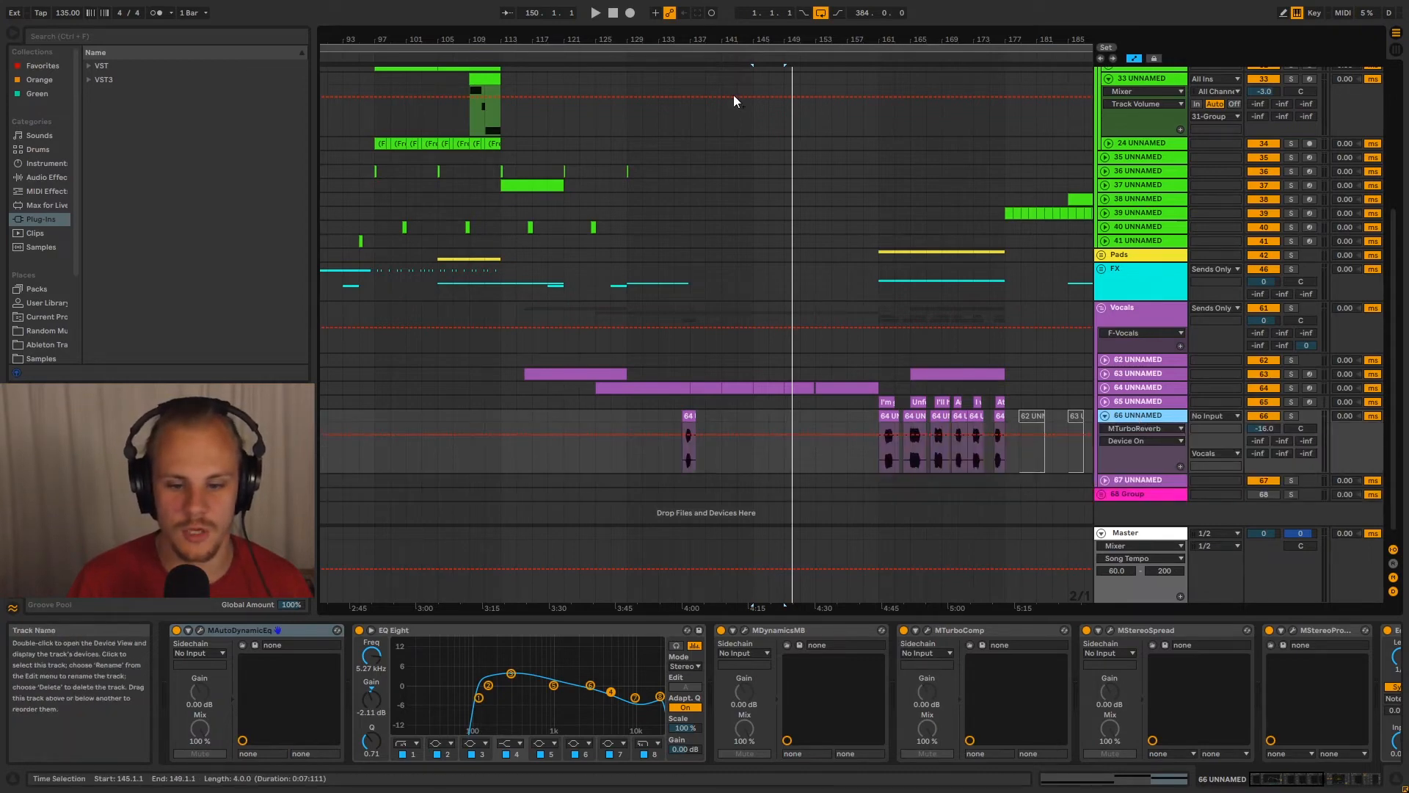
Solo track 66, play its short vocal clip from bar 136, and unsolo the track
{"action": "left_click_drag", "start_coordinate": [684, 35], "coordinate": [694, 483]}
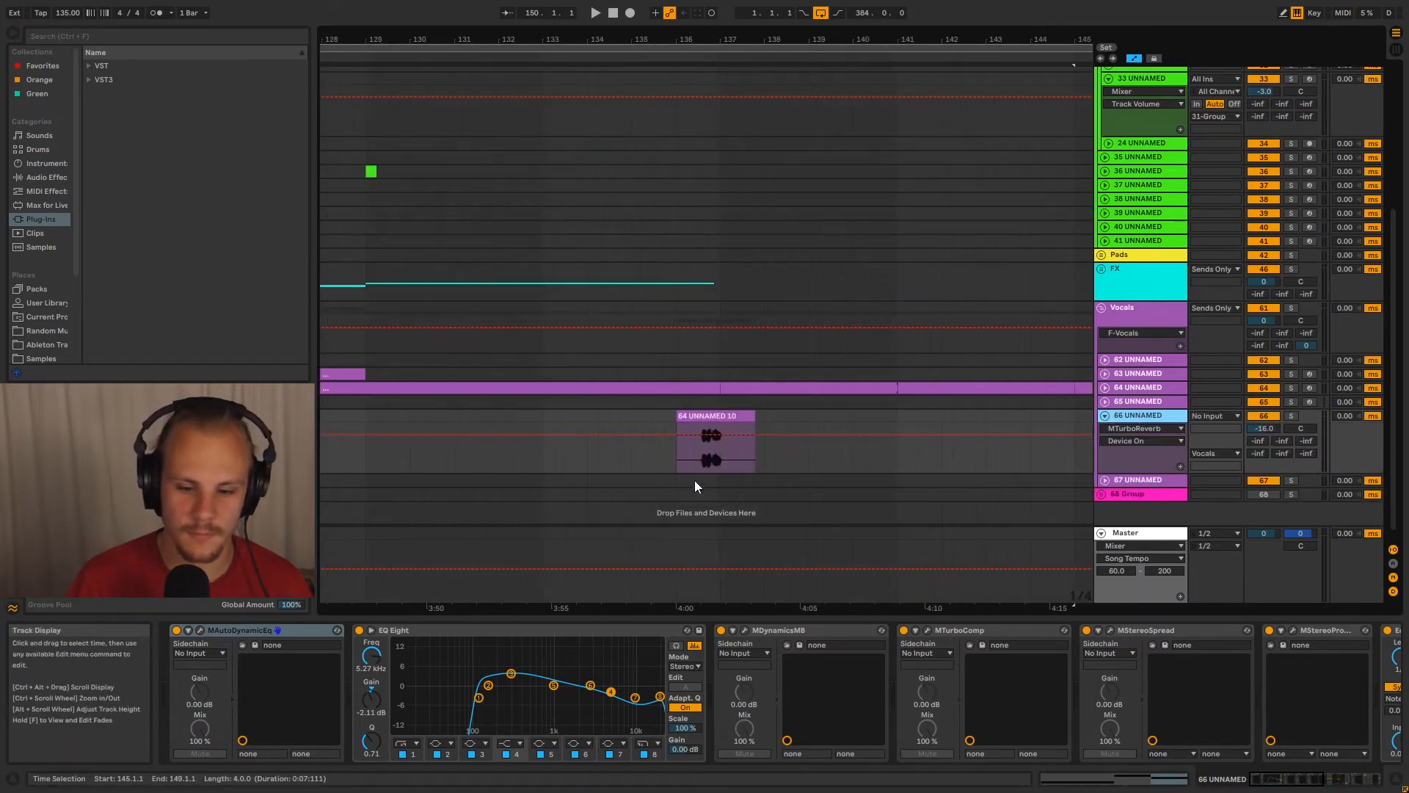
{"action": "left_click_drag", "start_coordinate": [698, 35], "coordinate": [699, 4]}
{"action": "left_click_drag", "start_coordinate": [775, 37], "coordinate": [775, 55]}
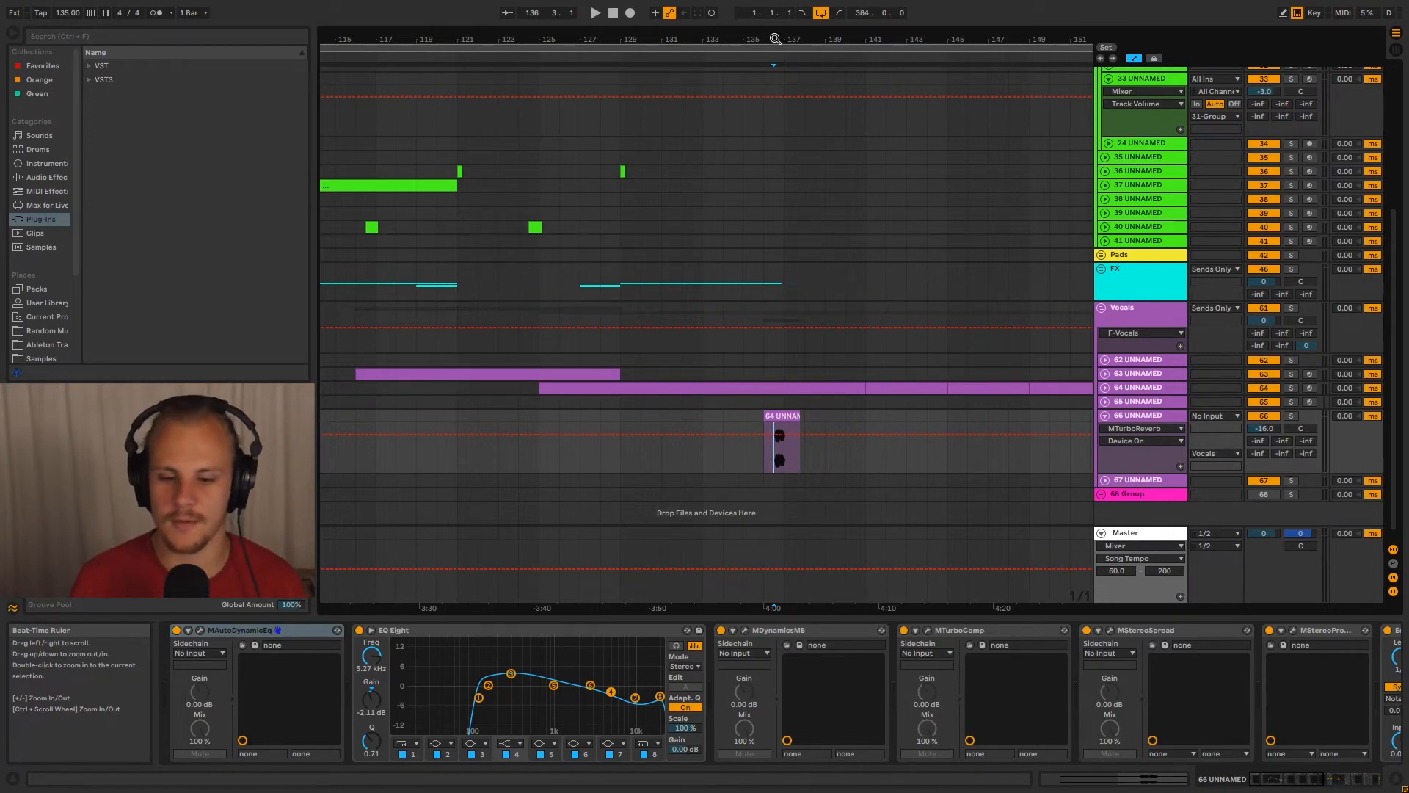
{"action": "left_click", "coordinate": [765, 460]}
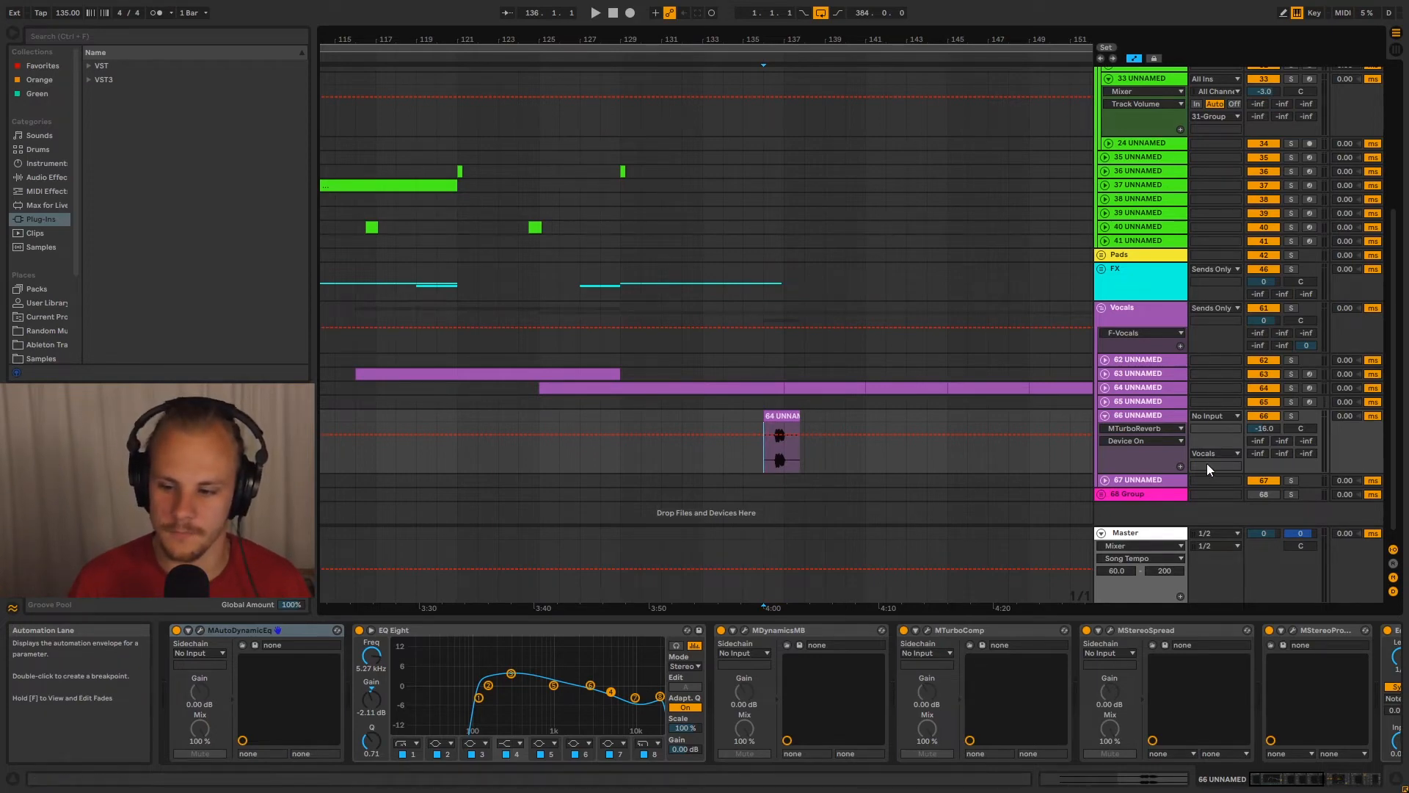
{"action": "left_click", "coordinate": [1296, 420]}
{"action": "key", "text": "space"}
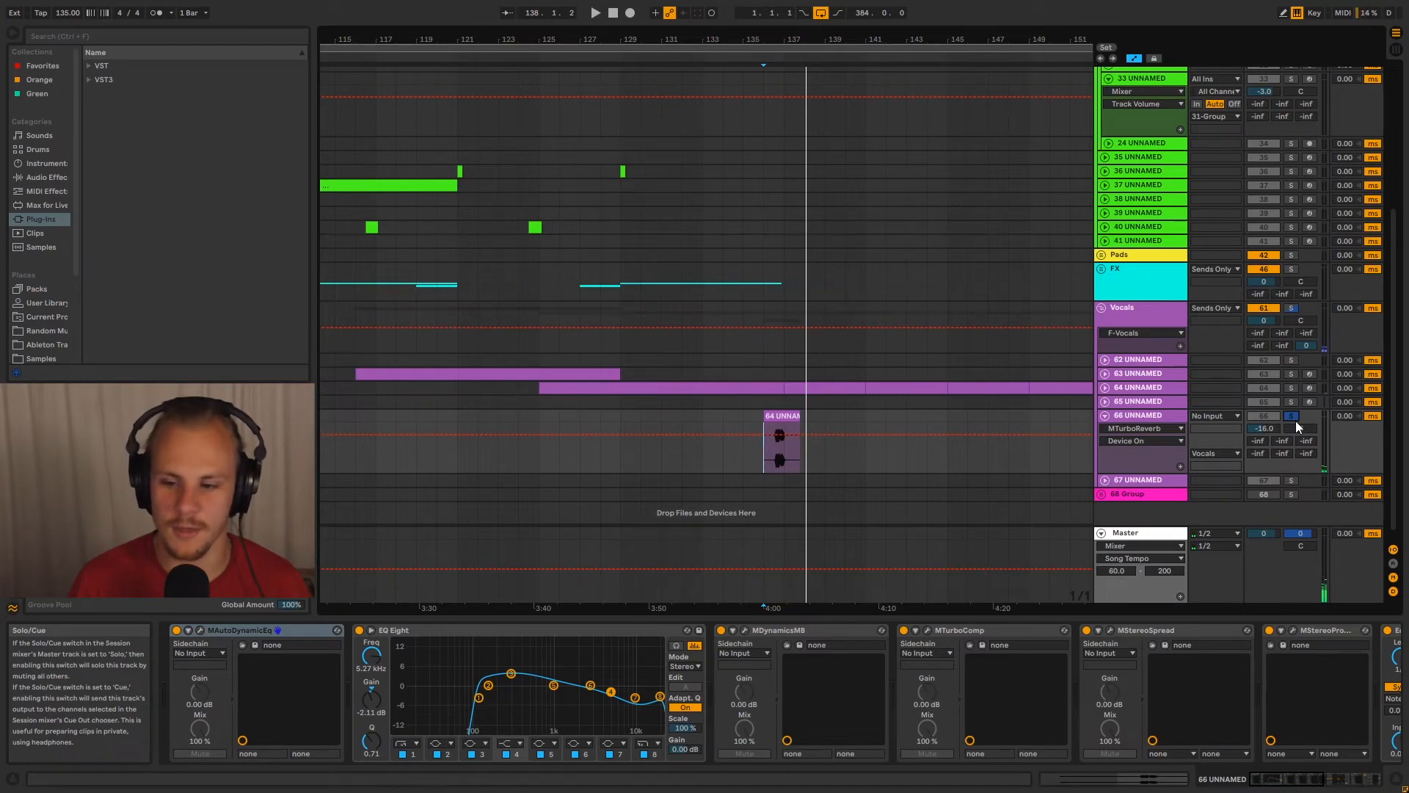
{"action": "left_click", "coordinate": [1293, 417]}
{"action": "left_click", "coordinate": [1136, 420]}
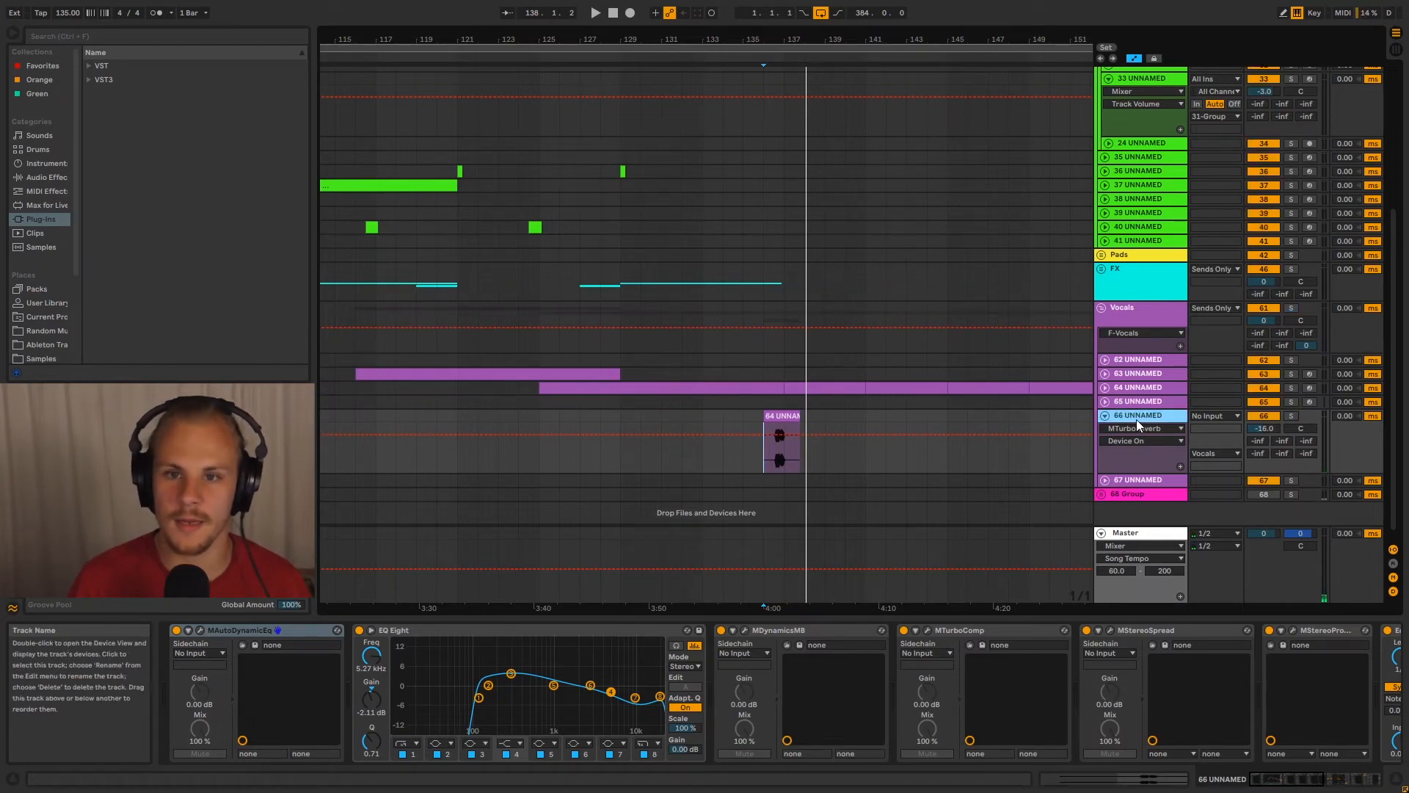
Play the arrangement from the track 67 vocal clip at bar 39 with that track expanded, and stop after the clip
{"action": "left_click_drag", "start_coordinate": [862, 40], "coordinate": [866, 2]}
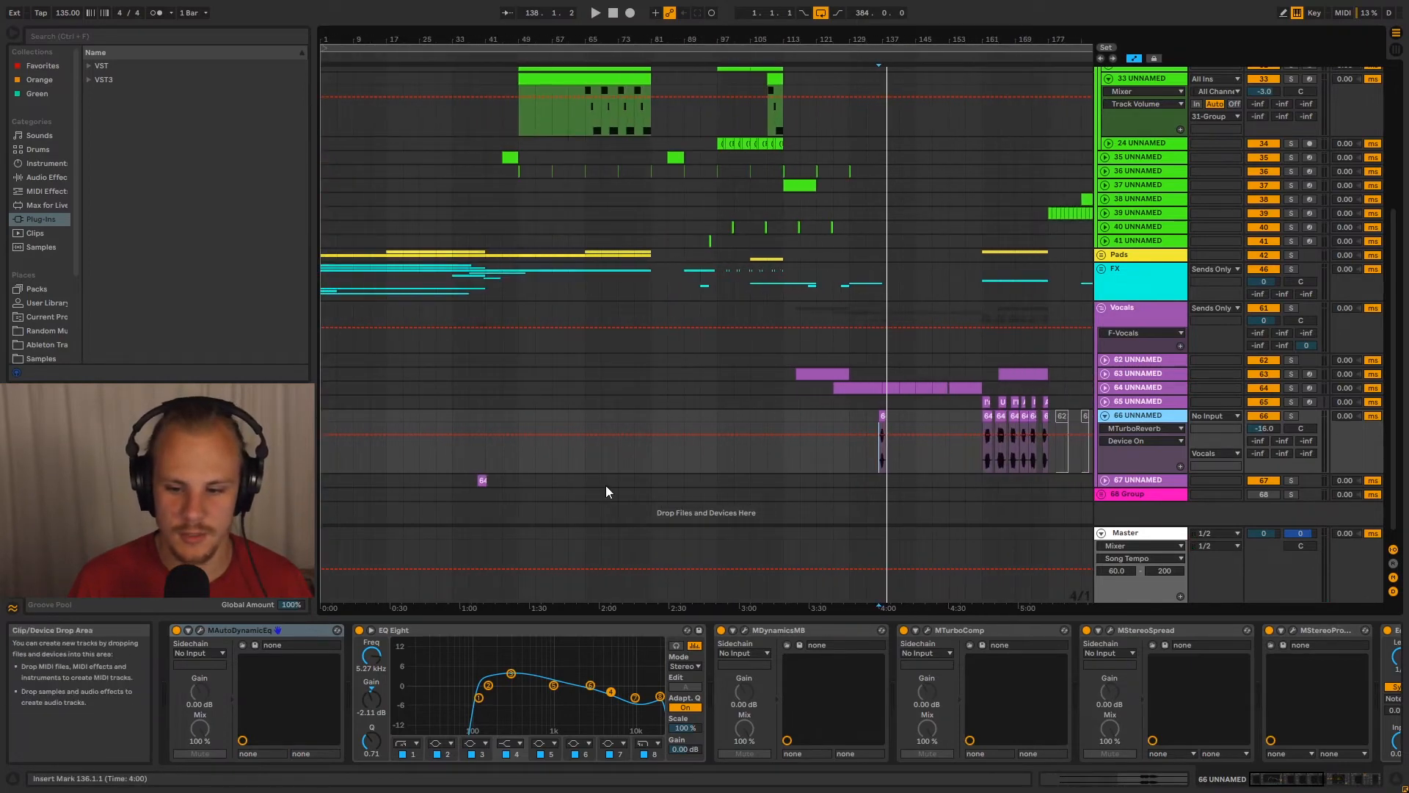
{"action": "left_click", "coordinate": [477, 482]}
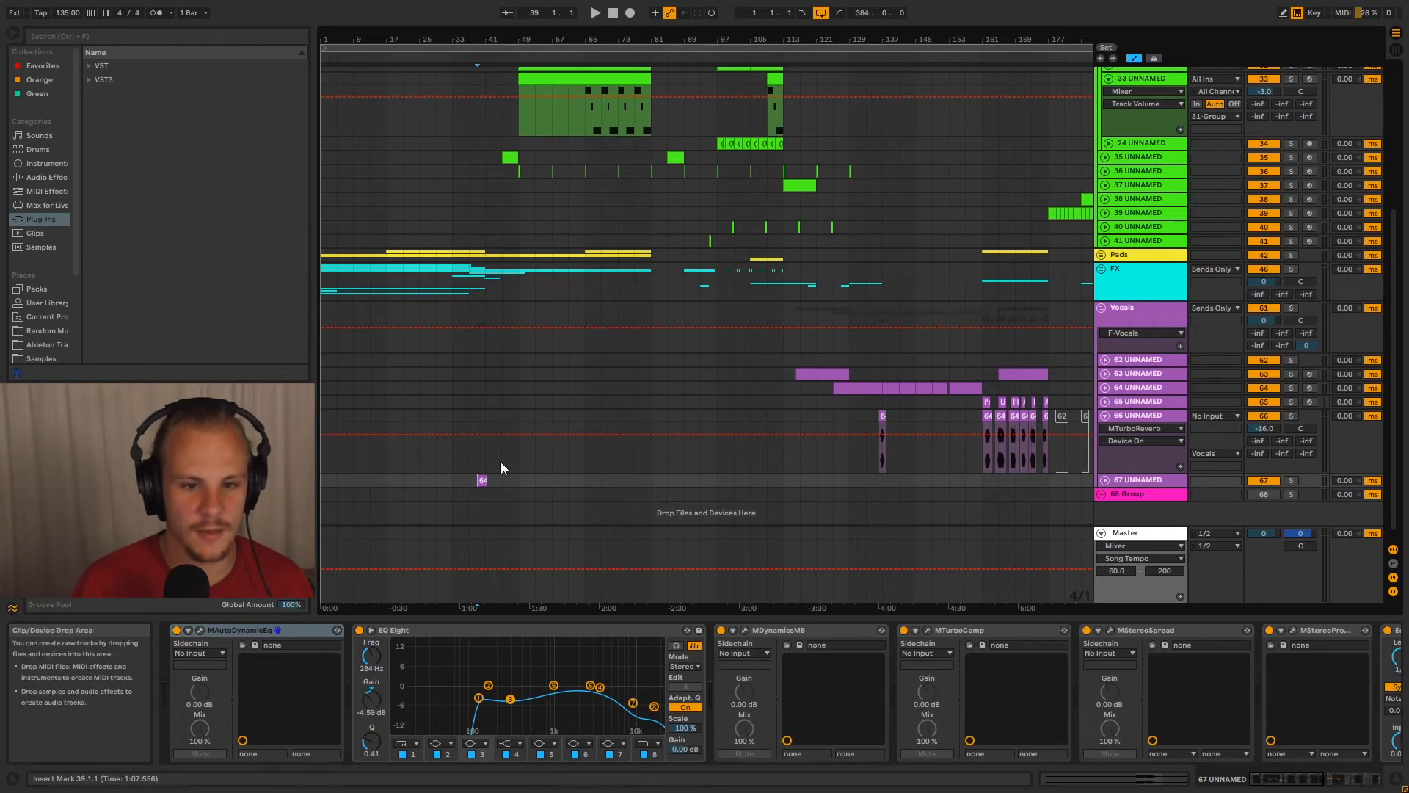
{"action": "left_click_drag", "start_coordinate": [479, 39], "coordinate": [488, 95]}
{"action": "key", "text": "space"}
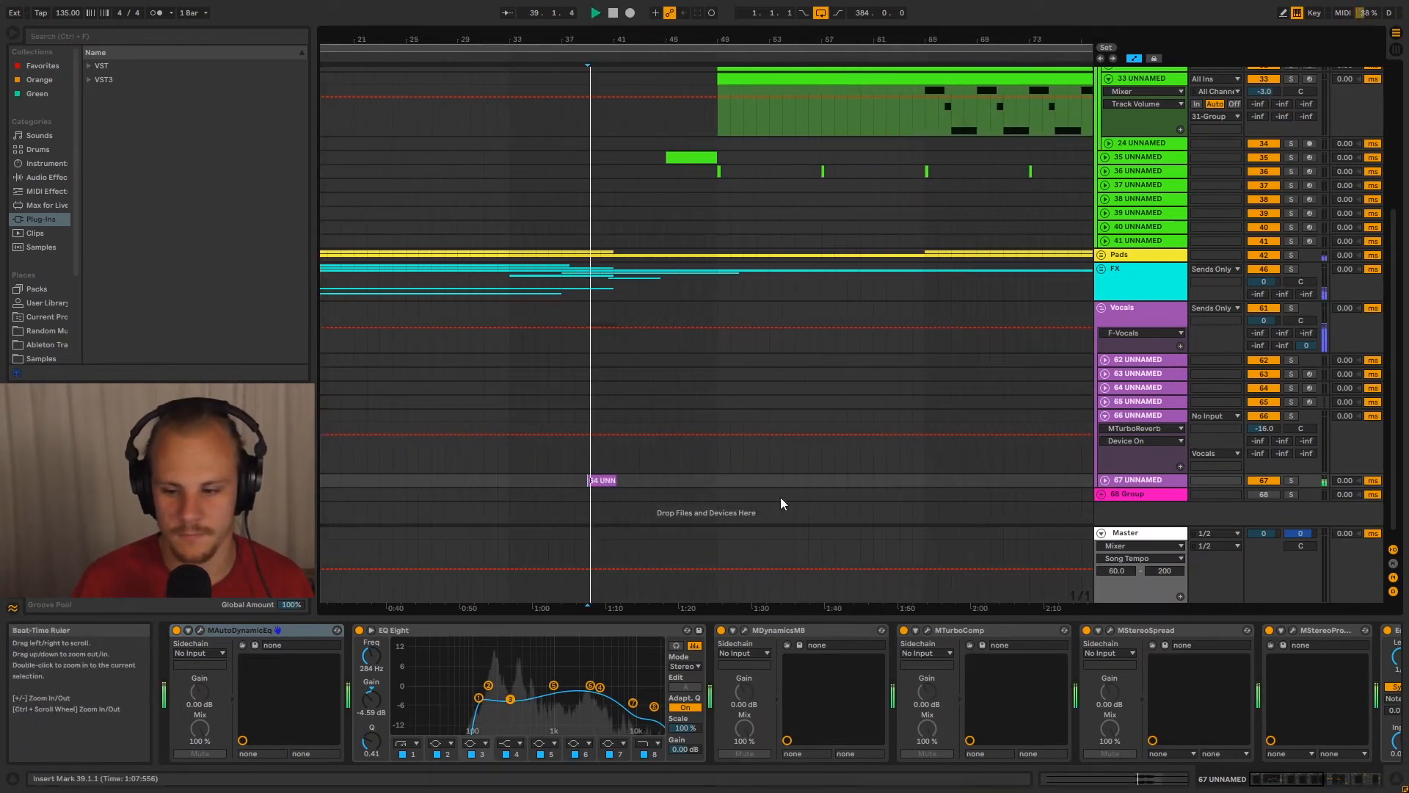
{"action": "left_click", "coordinate": [1105, 480]}
{"action": "key", "text": "ctrl+g"}
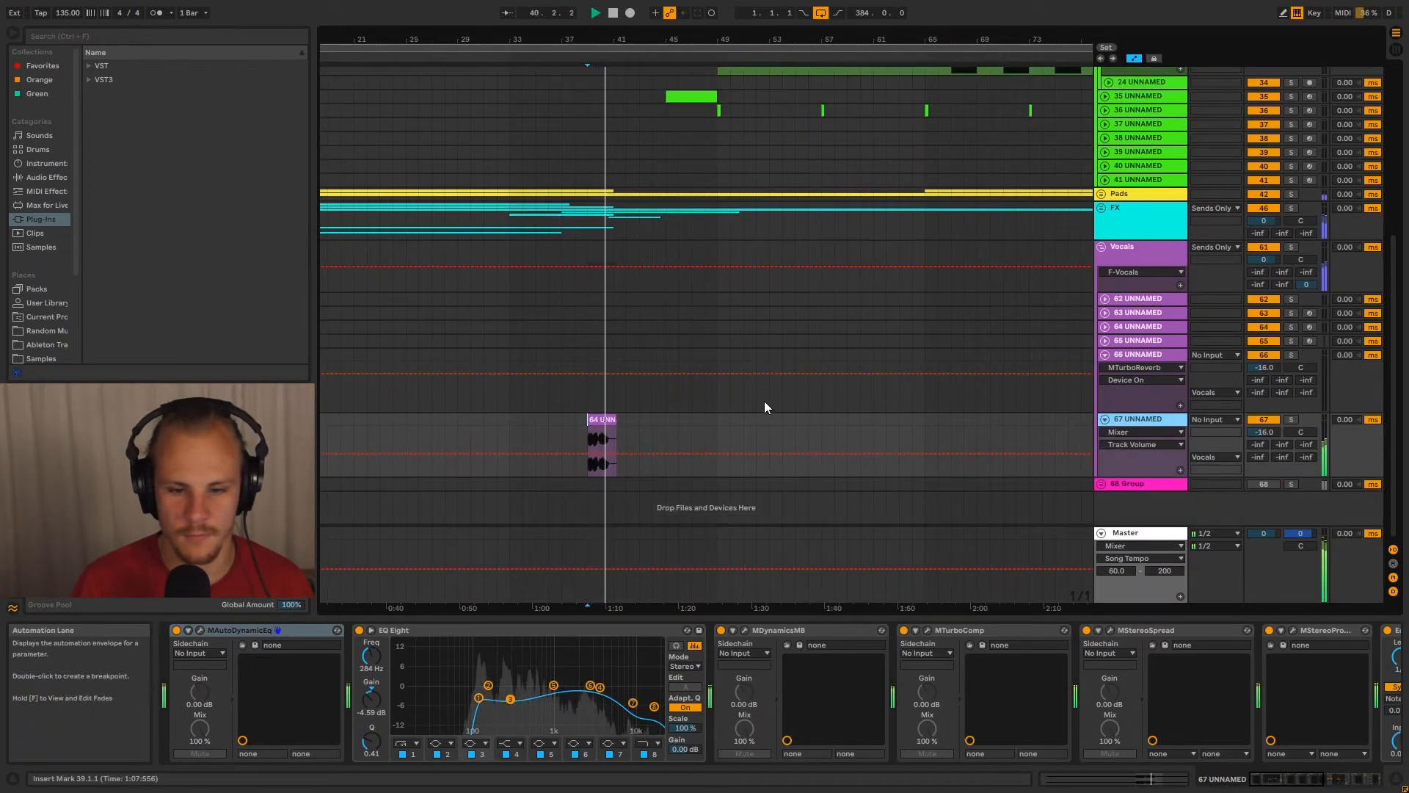
{"action": "left_click_drag", "start_coordinate": [713, 39], "coordinate": [706, 9]}
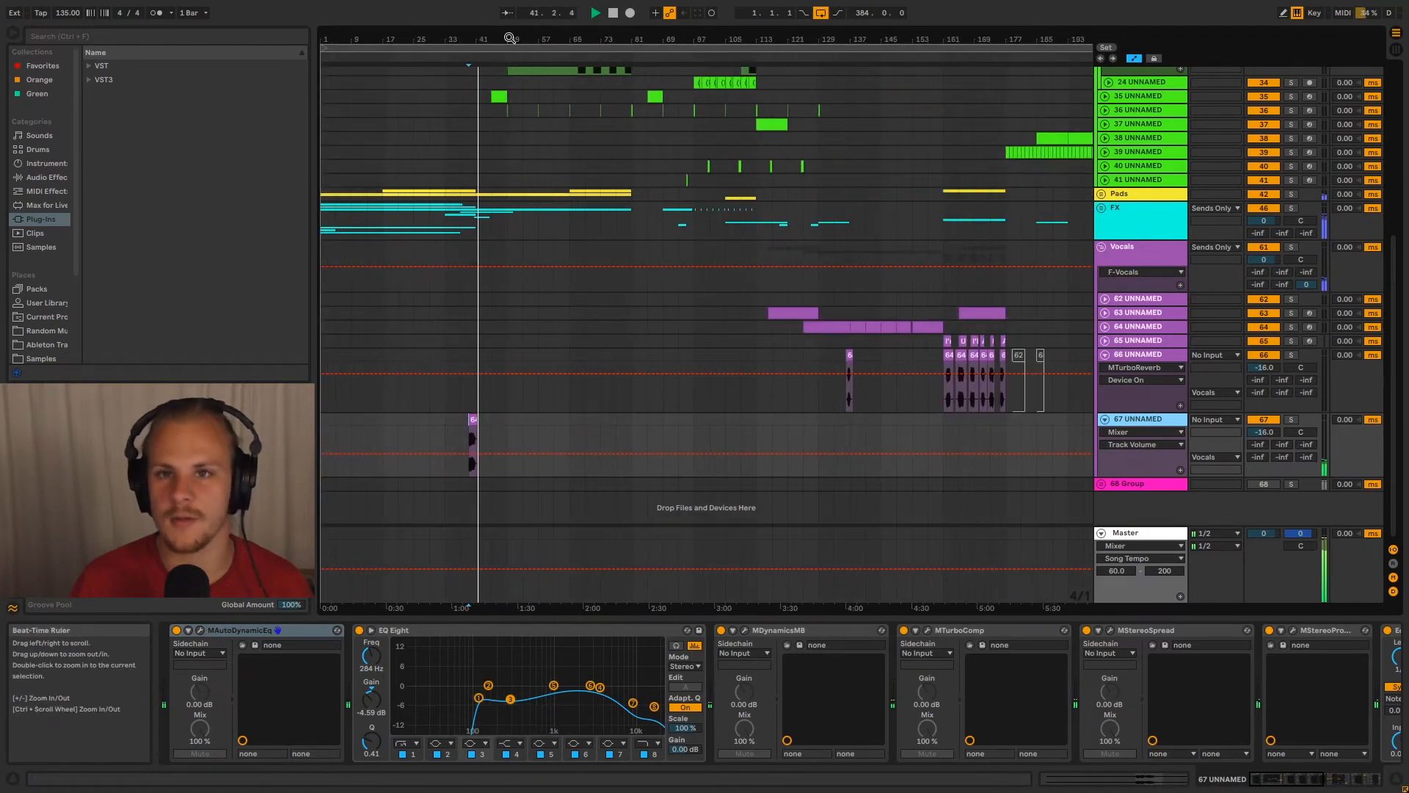
{"action": "key", "text": "space"}
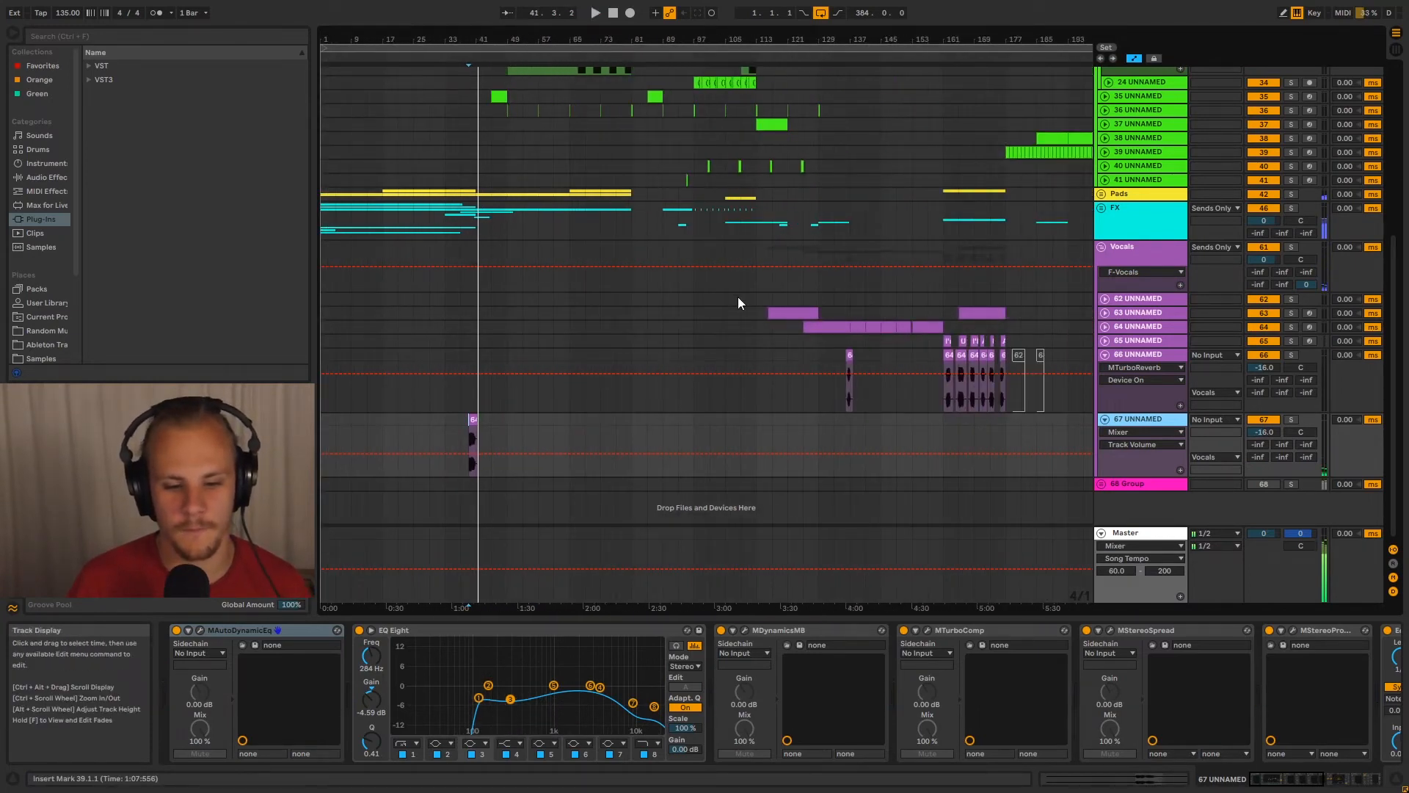
Highlight the track 66 vocal clips in bars 161 to 177 and play the last one from bar 175
{"action": "left_click", "coordinate": [848, 356]}
{"action": "left_click_drag", "start_coordinate": [994, 40], "coordinate": [767, 115]}
{"action": "left_click_drag", "start_coordinate": [490, 398], "coordinate": [834, 395]}
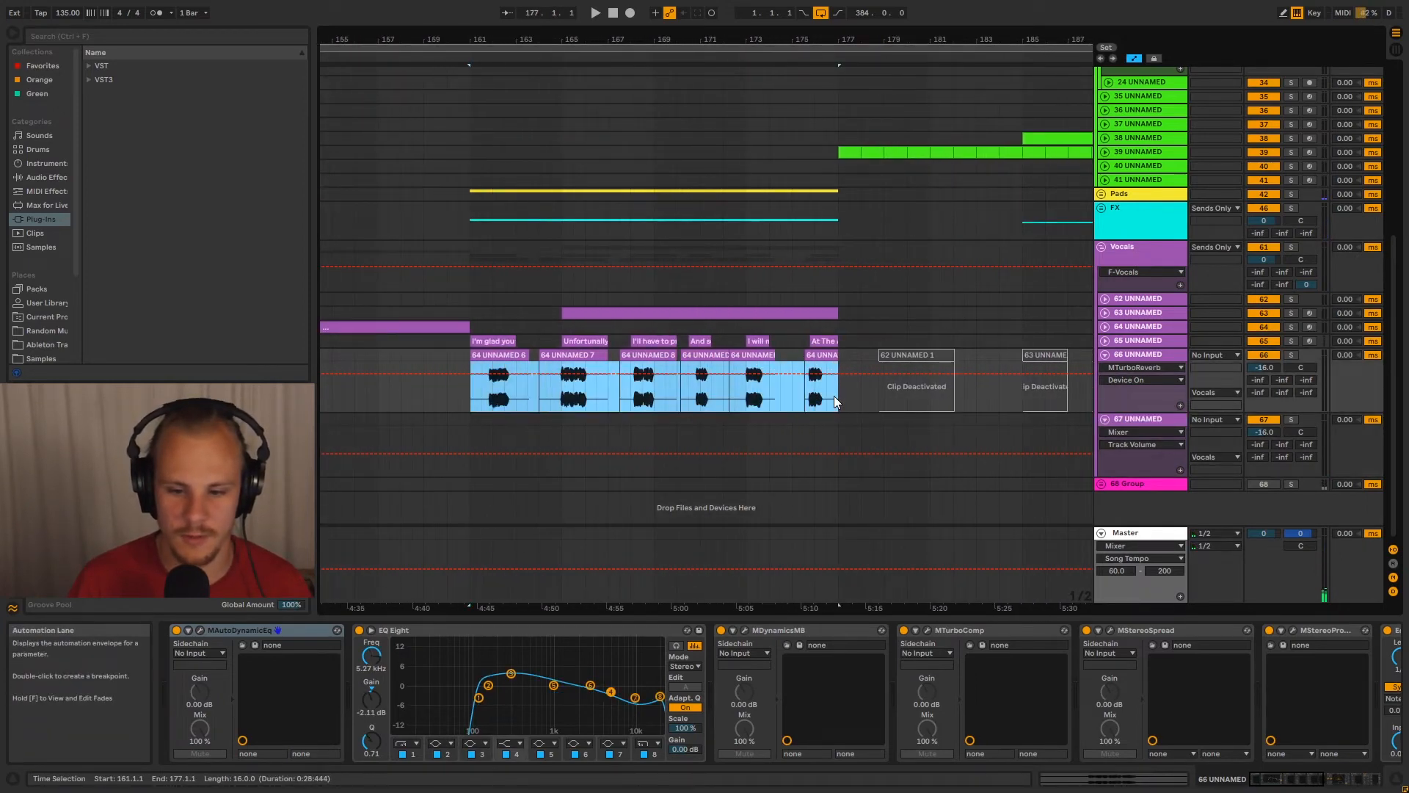
{"action": "left_click", "coordinate": [799, 394]}
{"action": "left_click", "coordinate": [803, 400]}
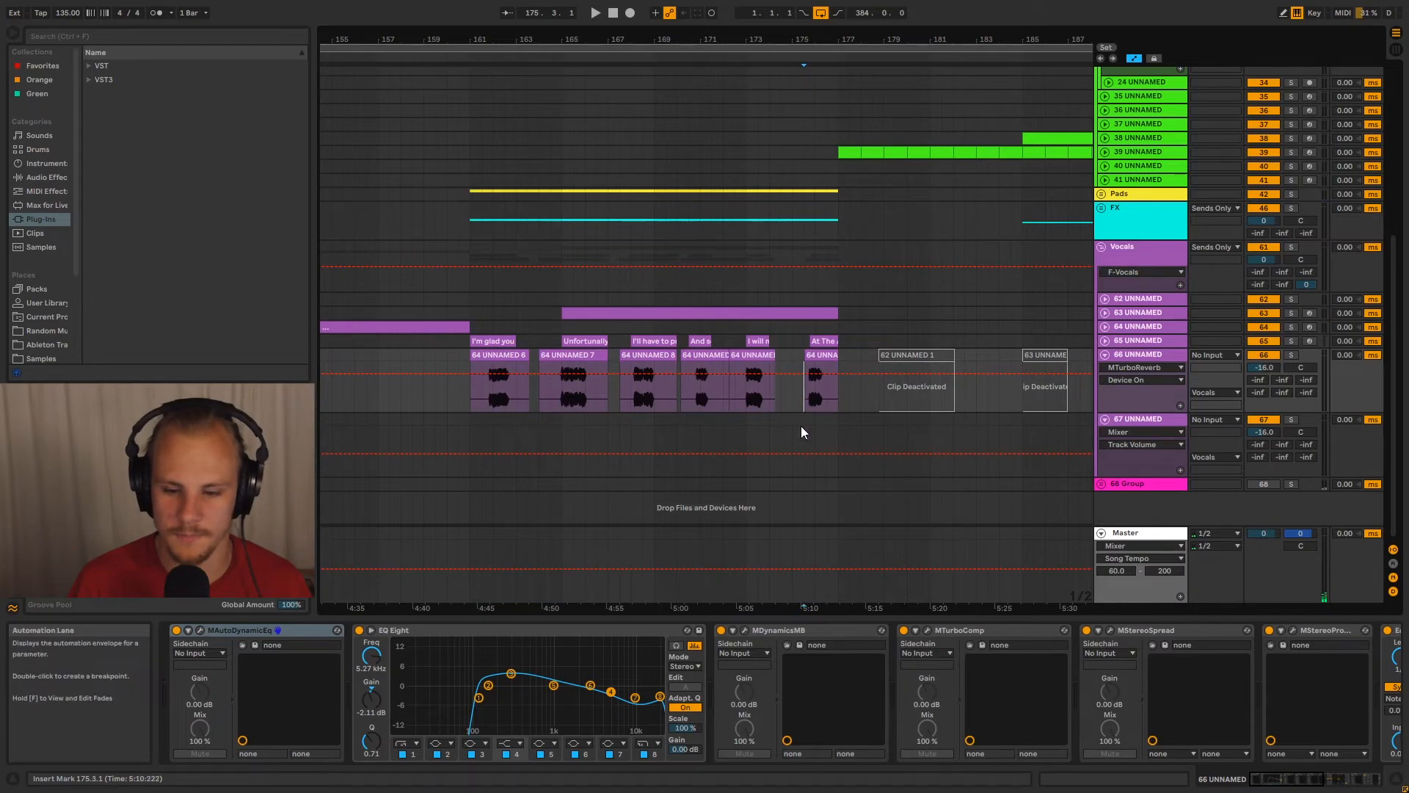
{"action": "key", "text": "space"}
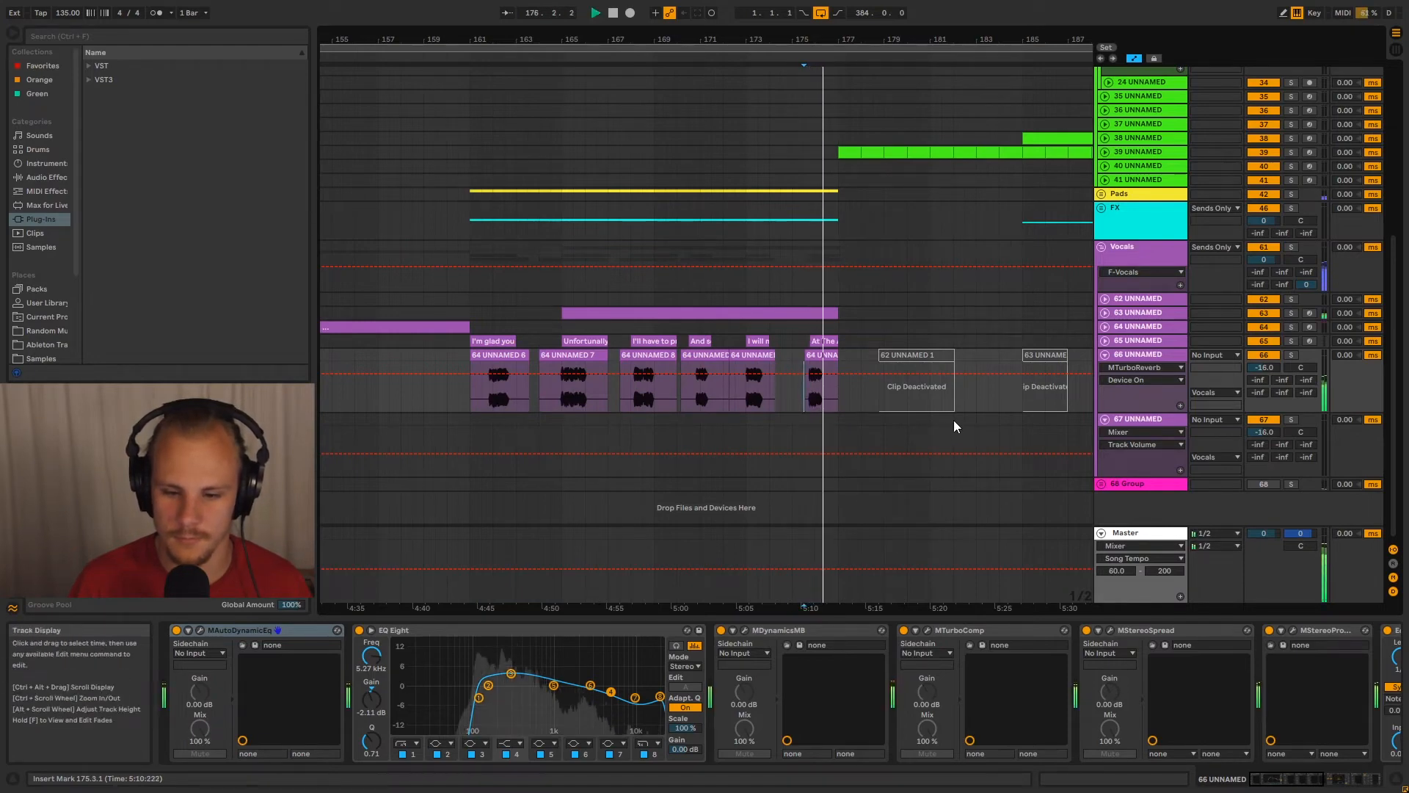
{"action": "key", "text": "space"}
Highlight bars 215 to 225 on track 66 and bars 253 to 265 on track 67 to inspect the remaining vocal clips
{"action": "left_click_drag", "start_coordinate": [846, 41], "coordinate": [665, 4]}
{"action": "left_click_drag", "start_coordinate": [878, 386], "coordinate": [932, 394]}
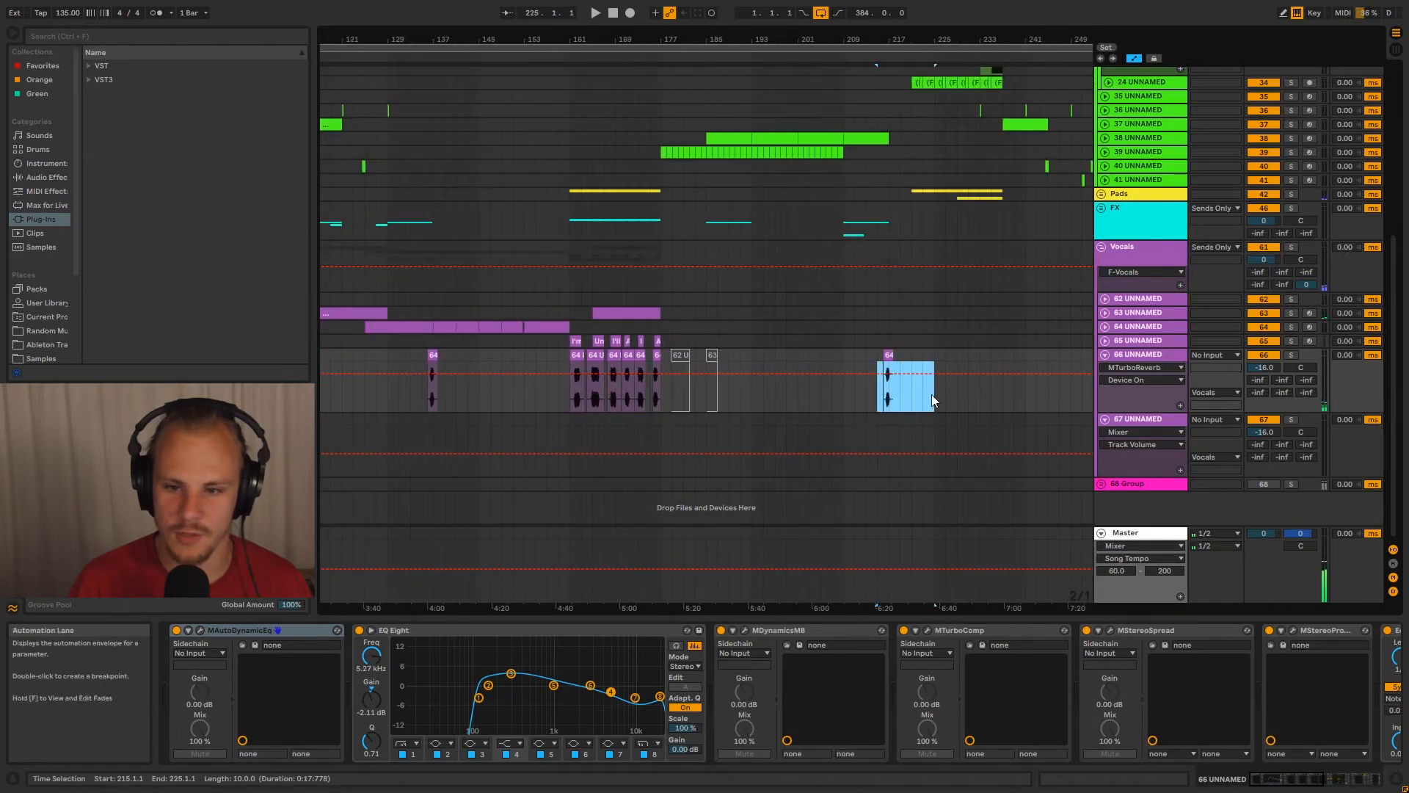
{"action": "left_click_drag", "start_coordinate": [935, 37], "coordinate": [579, 30]}
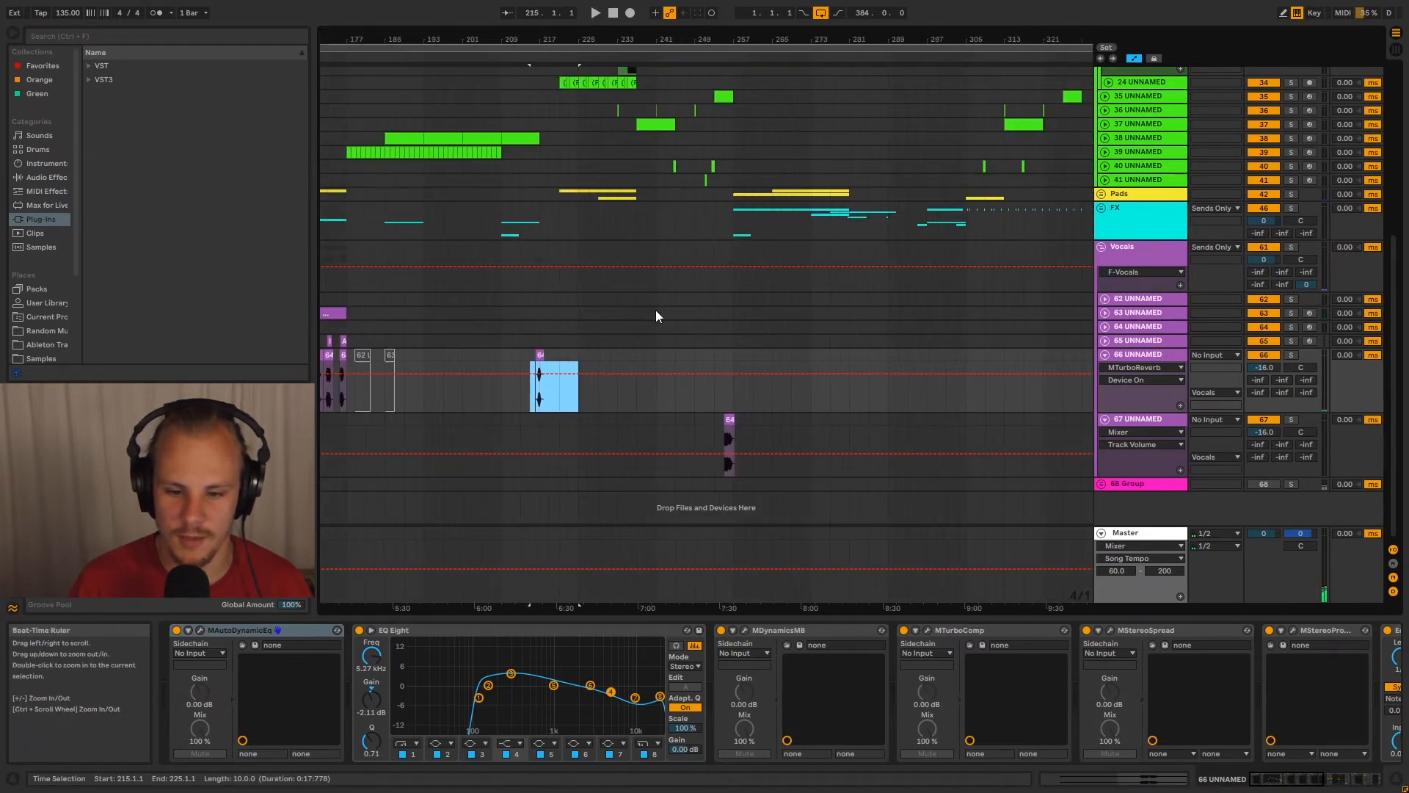
{"action": "left_click_drag", "start_coordinate": [714, 423], "coordinate": [773, 425]}
{"action": "left_click_drag", "start_coordinate": [725, 36], "coordinate": [820, 37]}
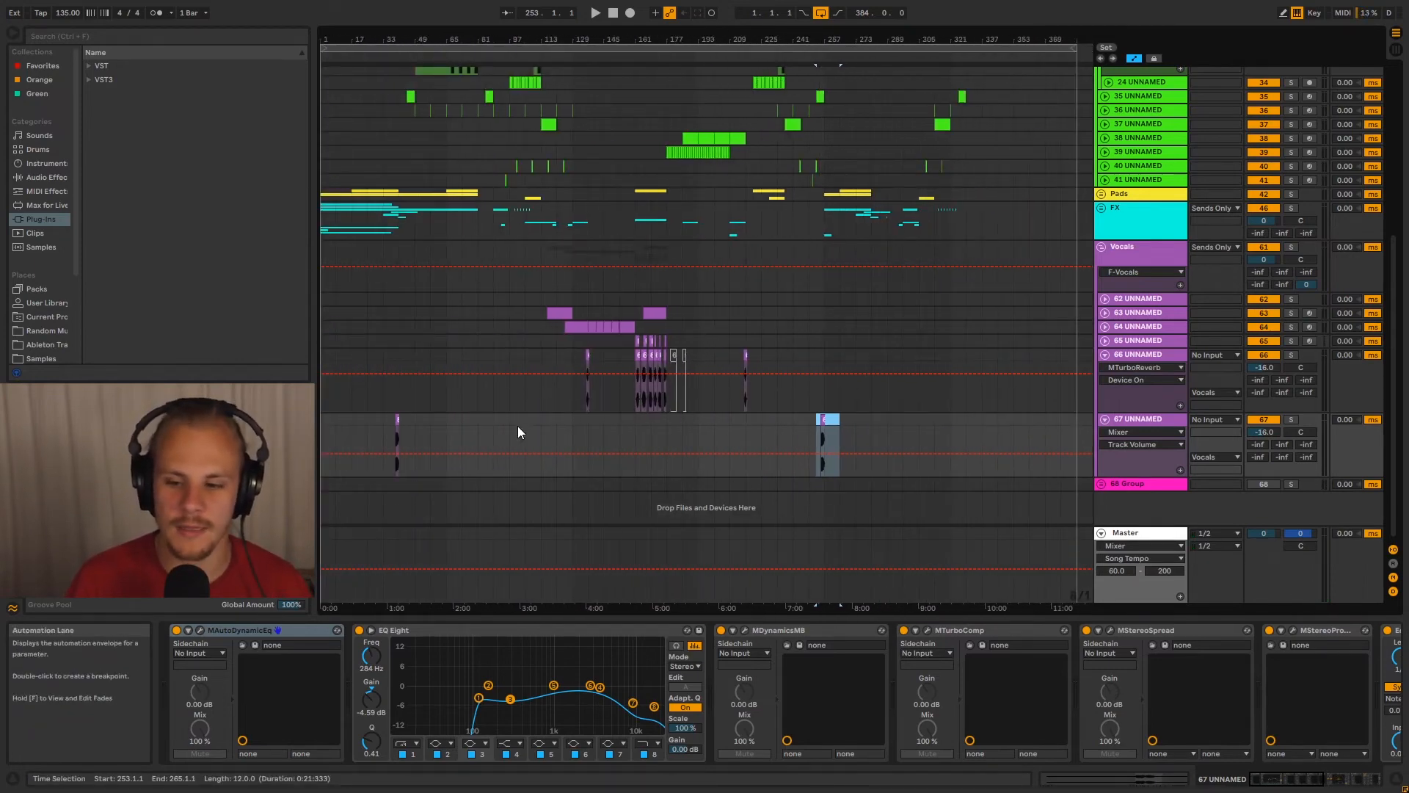
Collapse tracks 66, 67 and 33, the Vocals group, the 31 group and the Leads group
{"action": "left_click", "coordinate": [1104, 354]}
{"action": "left_click", "coordinate": [1105, 369]}
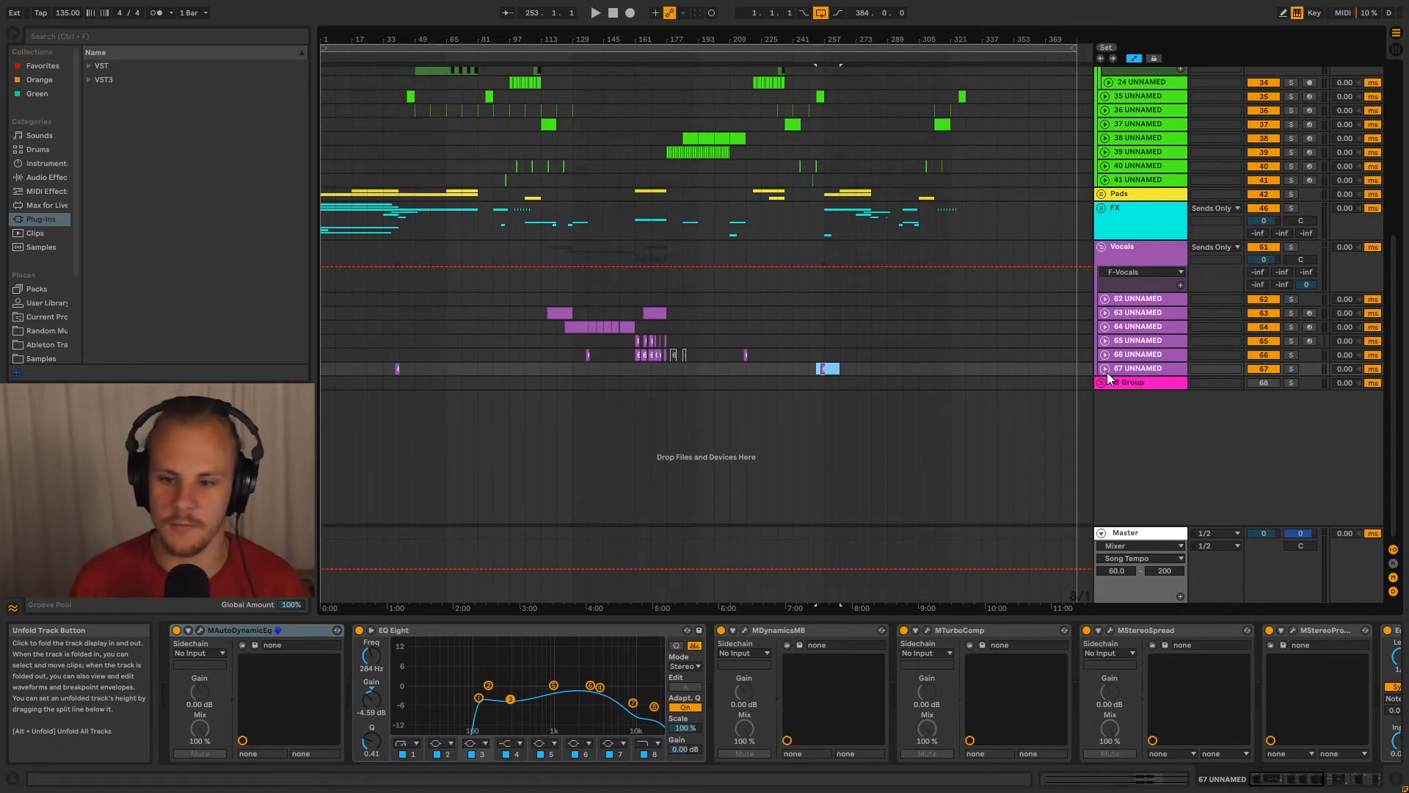
{"action": "left_click", "coordinate": [1101, 247]}
{"action": "scroll", "coordinate": [1130, 362], "scroll_direction": "up", "scroll_amount": 3}
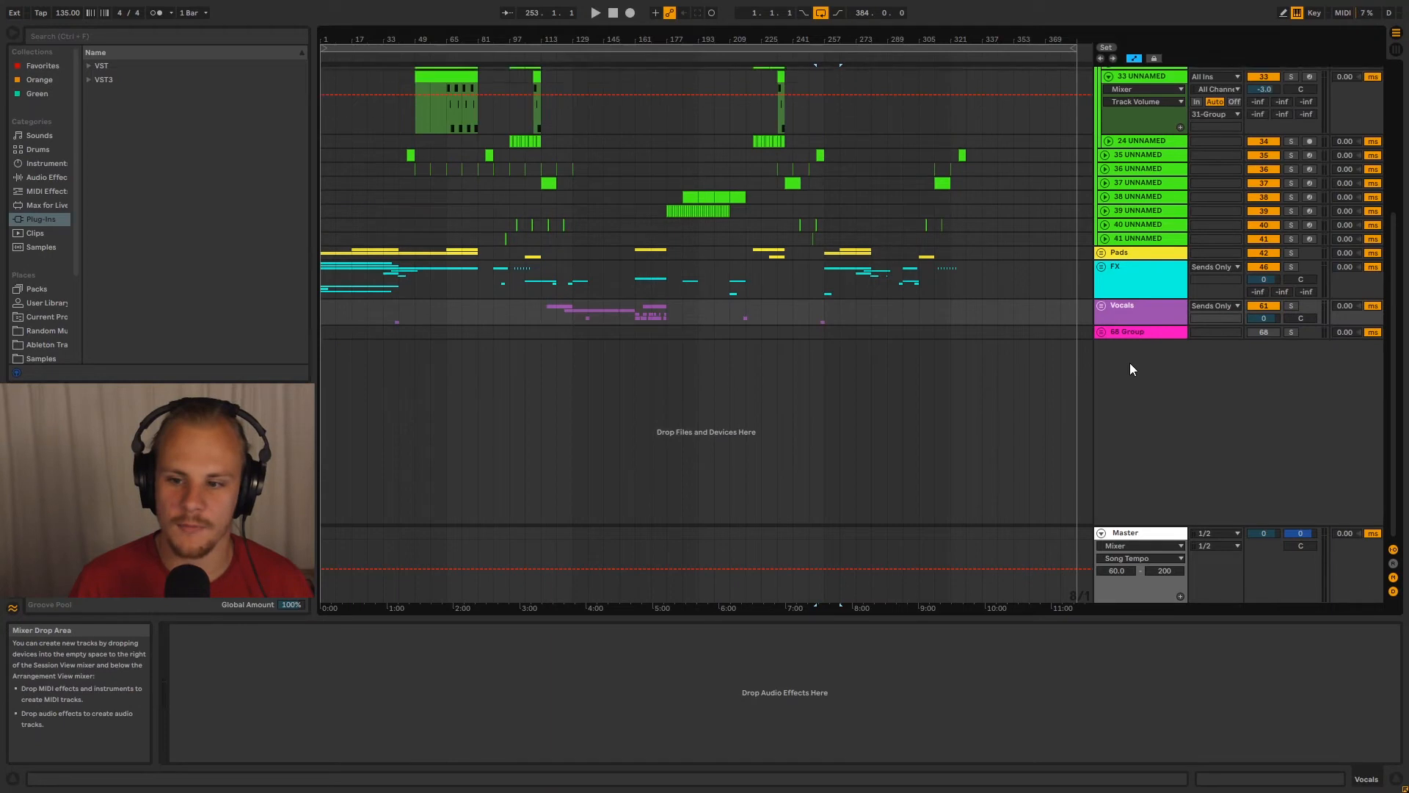
{"action": "left_click", "coordinate": [1110, 136]}
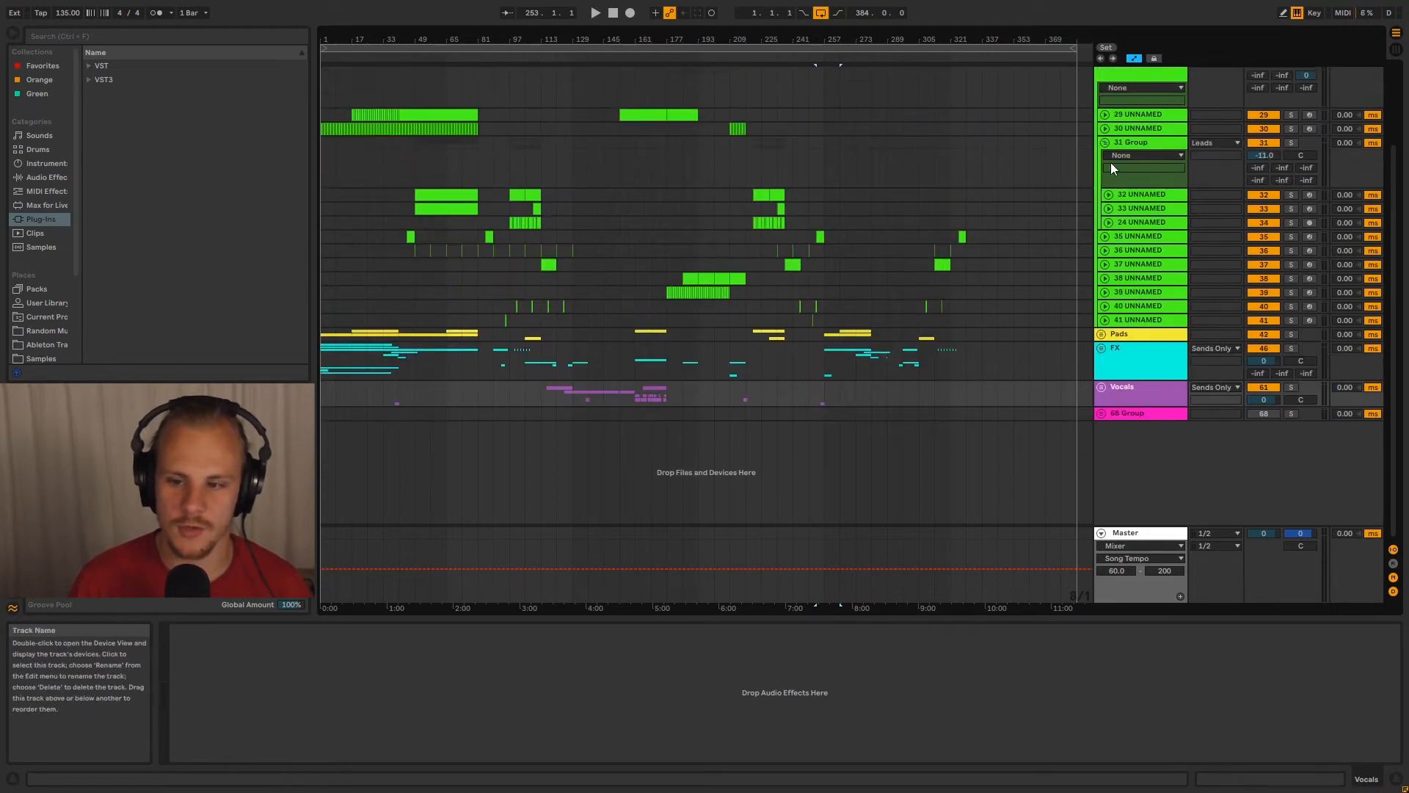
{"action": "left_click", "coordinate": [1105, 142]}
{"action": "left_click", "coordinate": [1102, 156]}
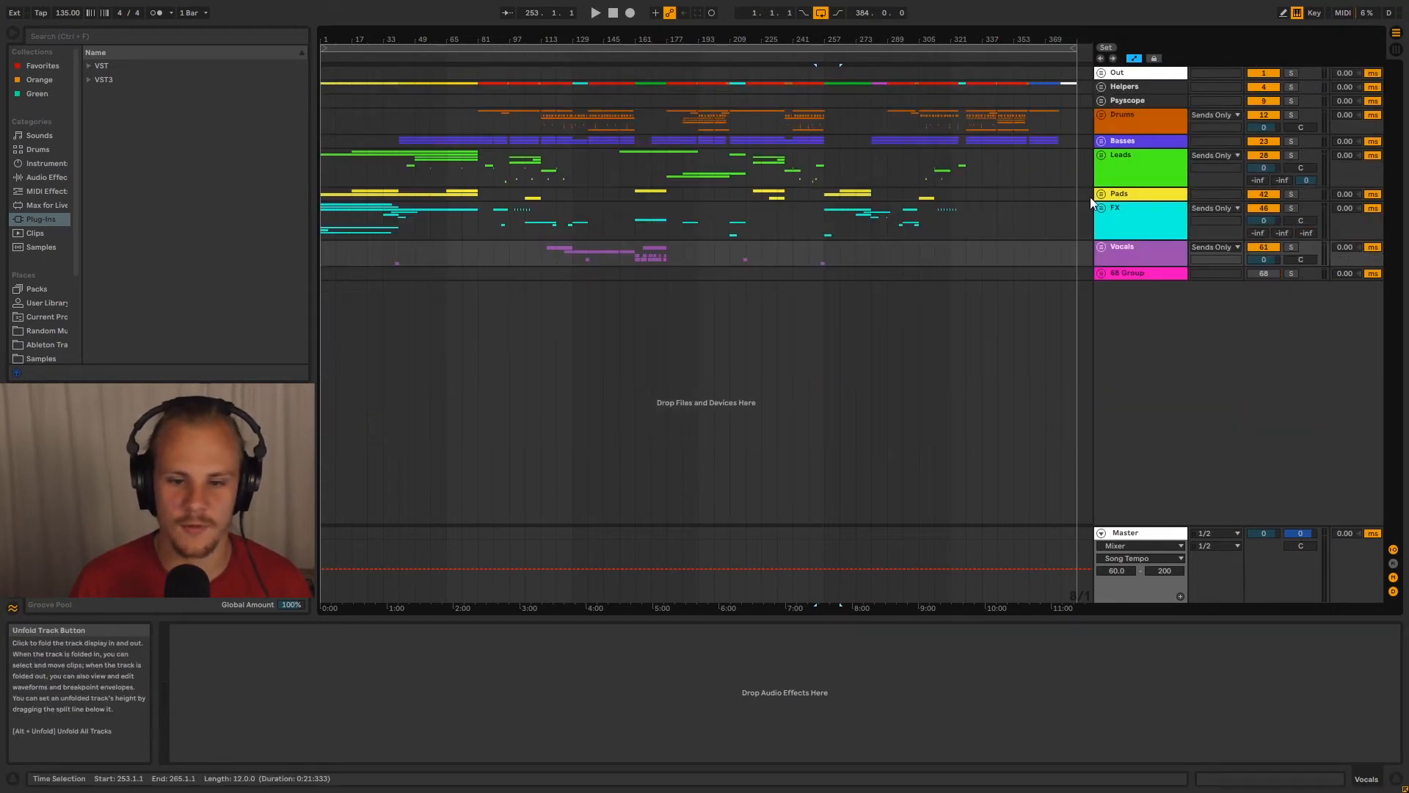